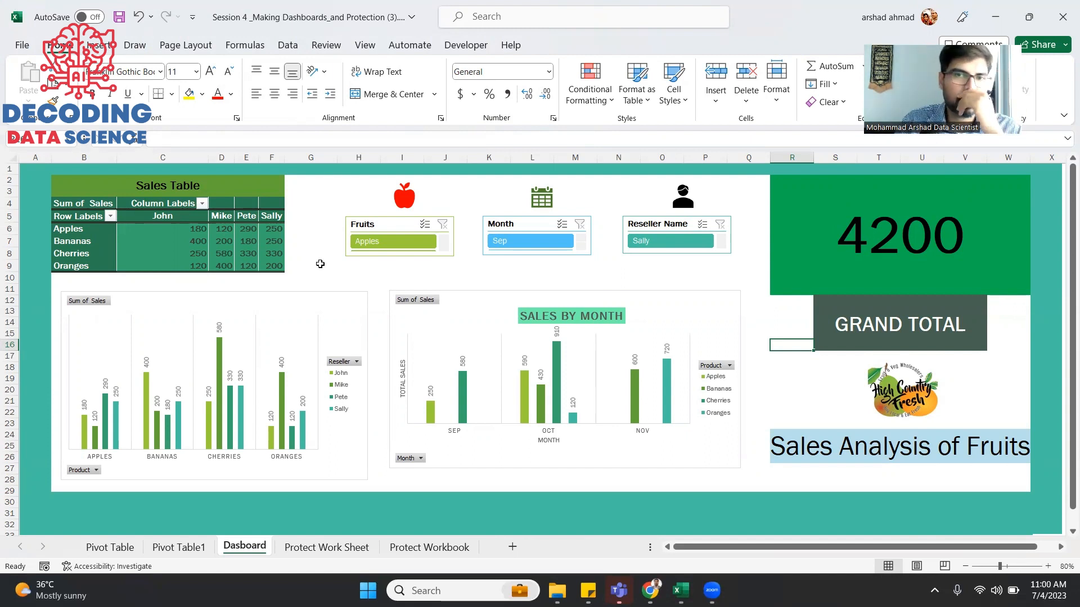
Examine the Dasboard sheet's sales table, both charts and grand total, and look through the workbook's other sheets
{"action": "left_click", "coordinate": [88, 219]}
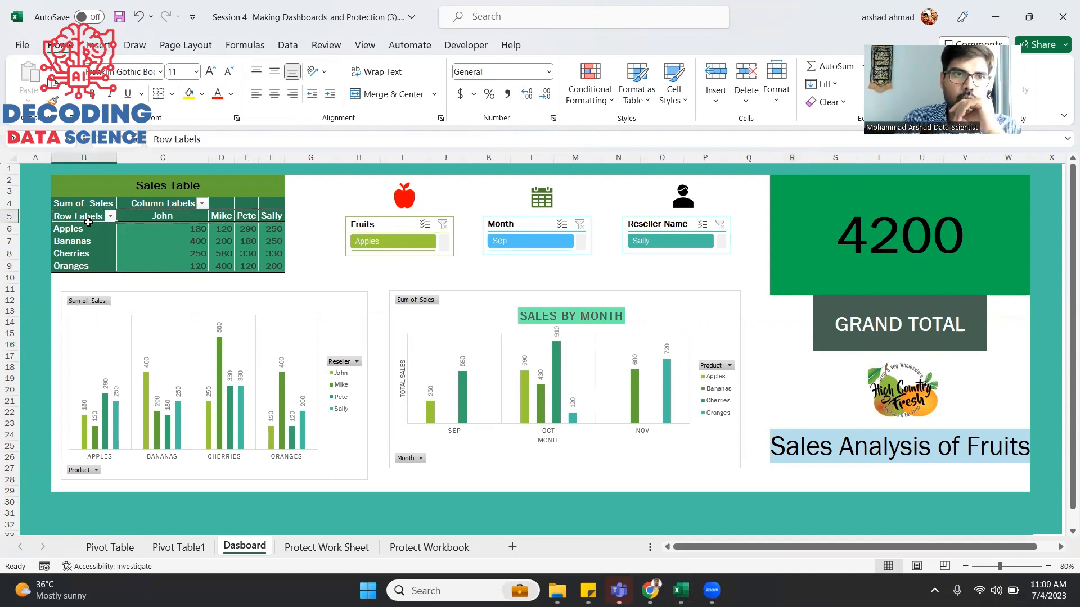
{"action": "left_click", "coordinate": [135, 308]}
{"action": "left_click", "coordinate": [441, 318]}
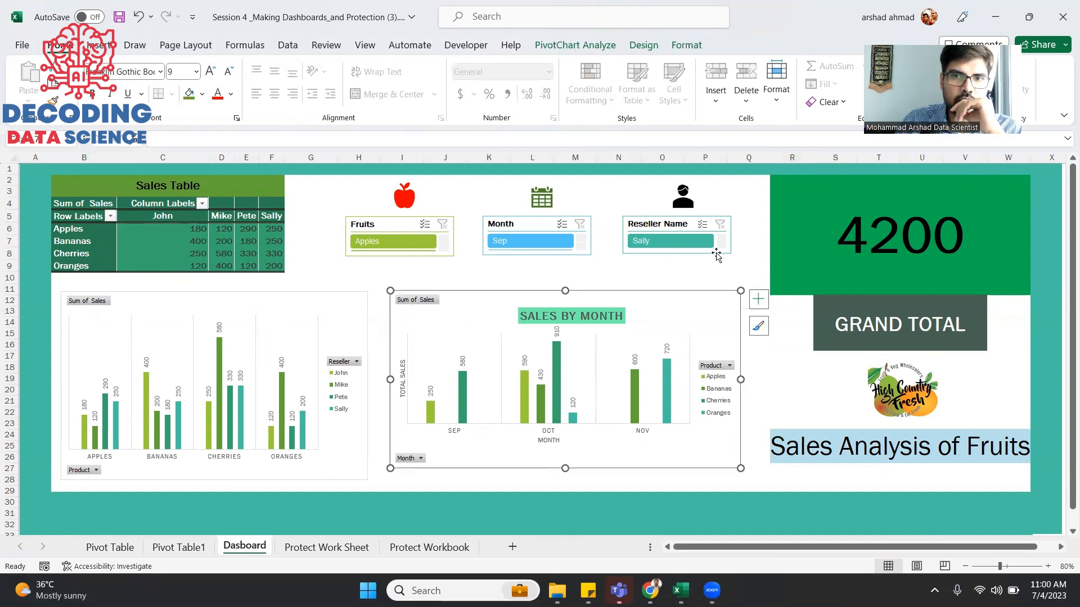
{"action": "left_click", "coordinate": [838, 253]}
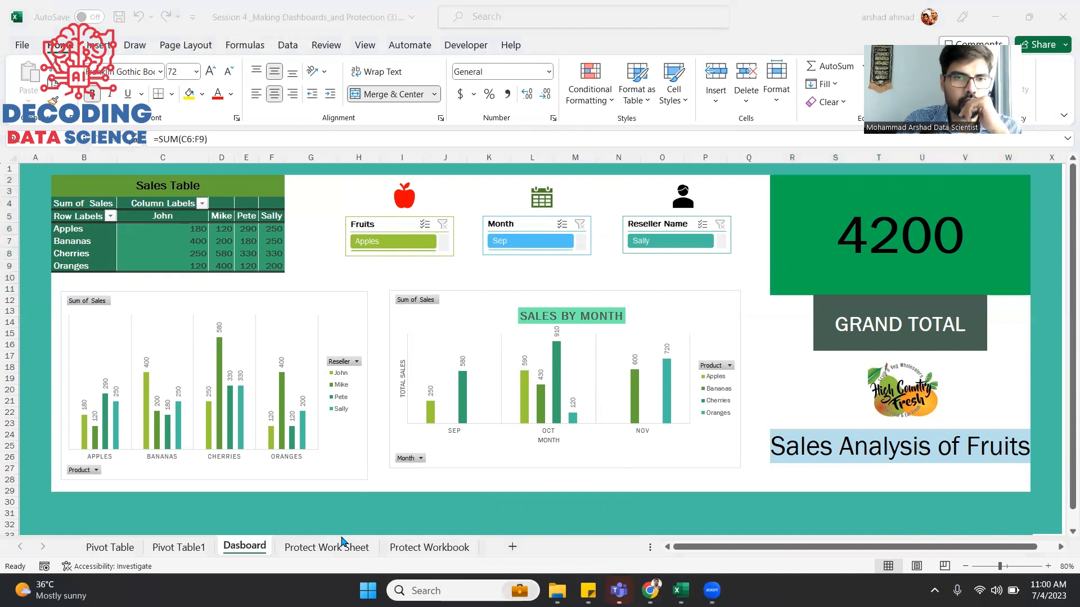
{"action": "left_click", "coordinate": [394, 548]}
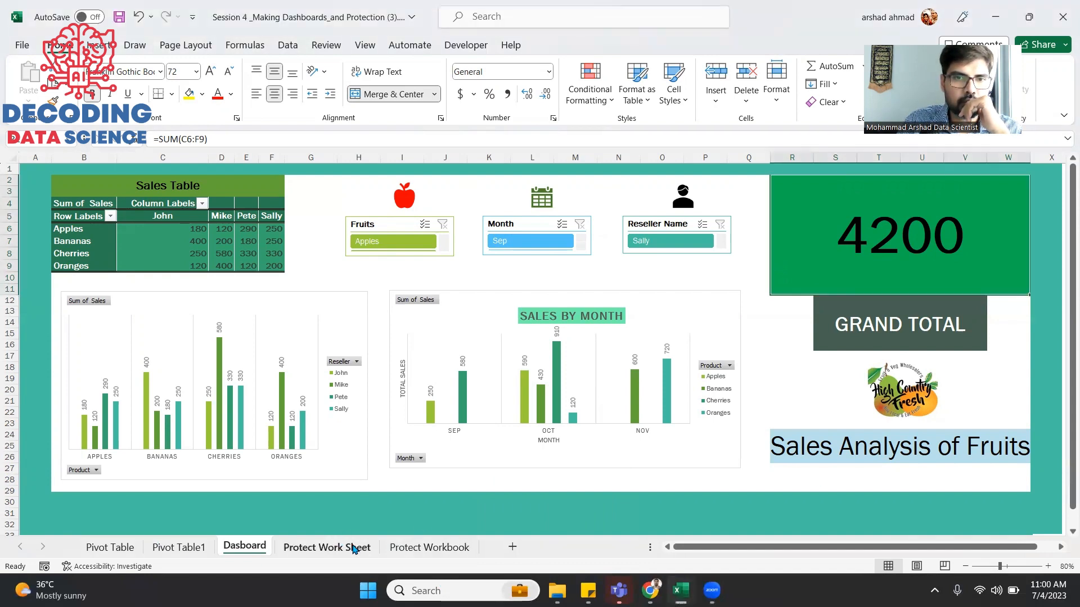
{"action": "left_click", "coordinate": [354, 549]}
{"action": "left_click", "coordinate": [160, 551]}
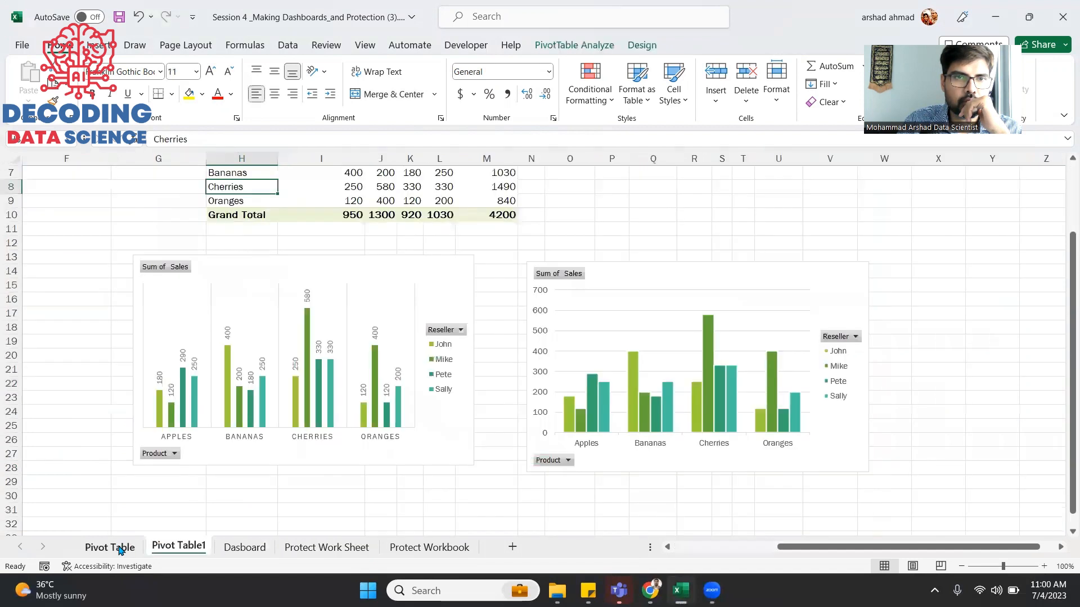
Copy the Product, Reseller, Month and Sales table from the Pivot Table sheet into a new workbook and autofit the Product and Reseller columns
{"action": "left_click", "coordinate": [110, 547]}
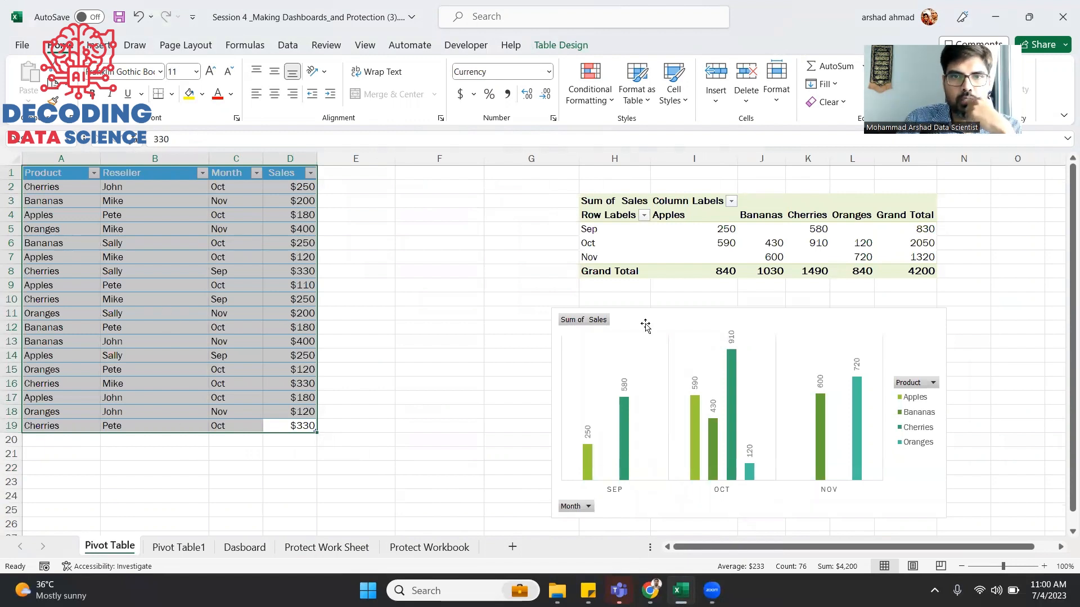
{"action": "key", "text": "ctrl+c"}
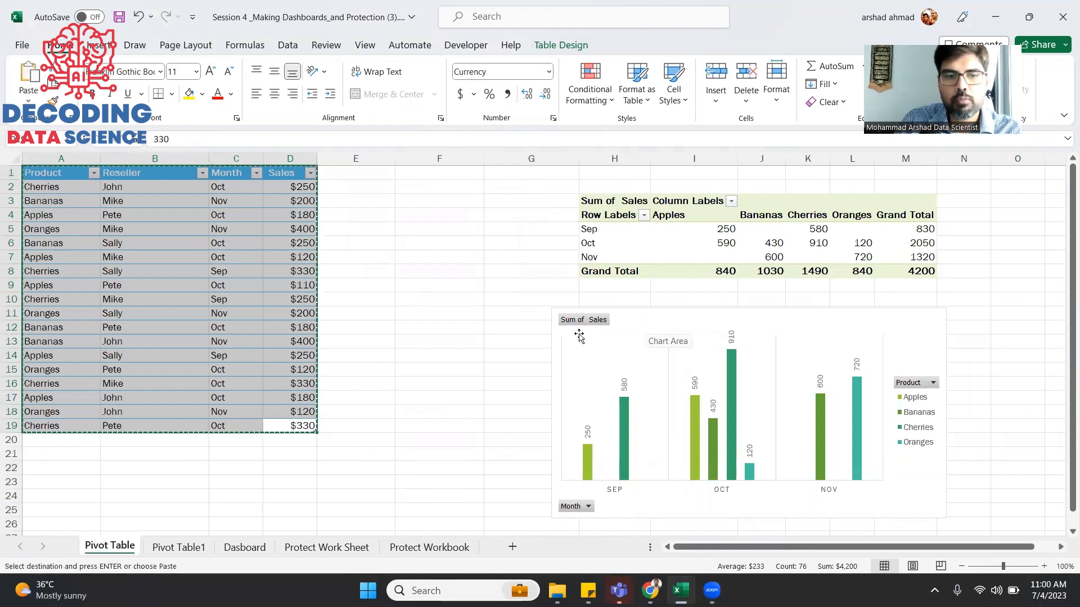
{"action": "key", "text": "ctrl+n"}
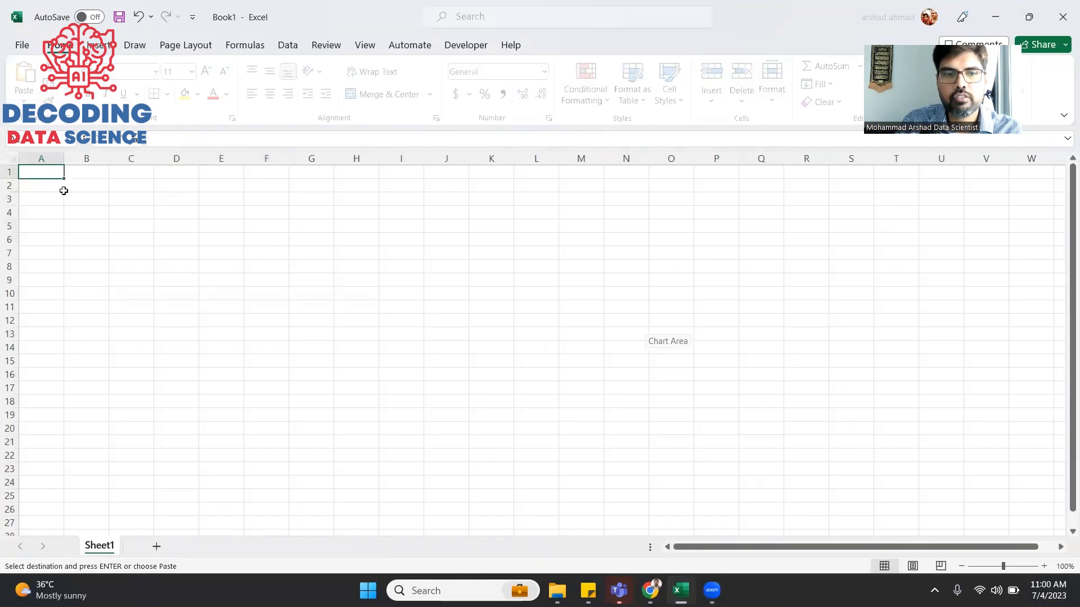
{"action": "key", "text": "ctrl+v"}
{"action": "double_click", "coordinate": [64, 156]}
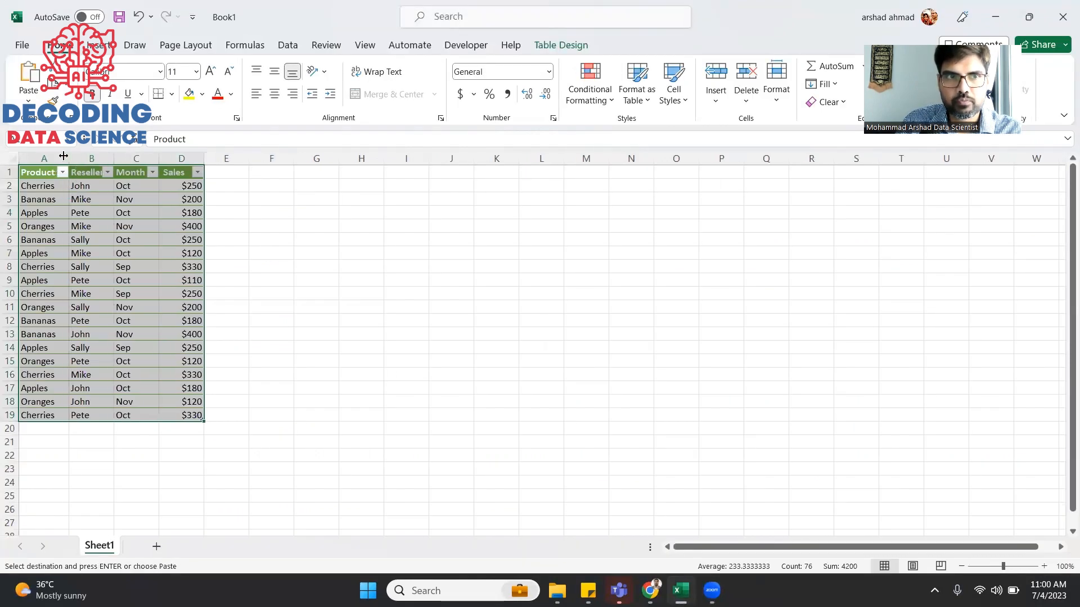
{"action": "double_click", "coordinate": [114, 156]}
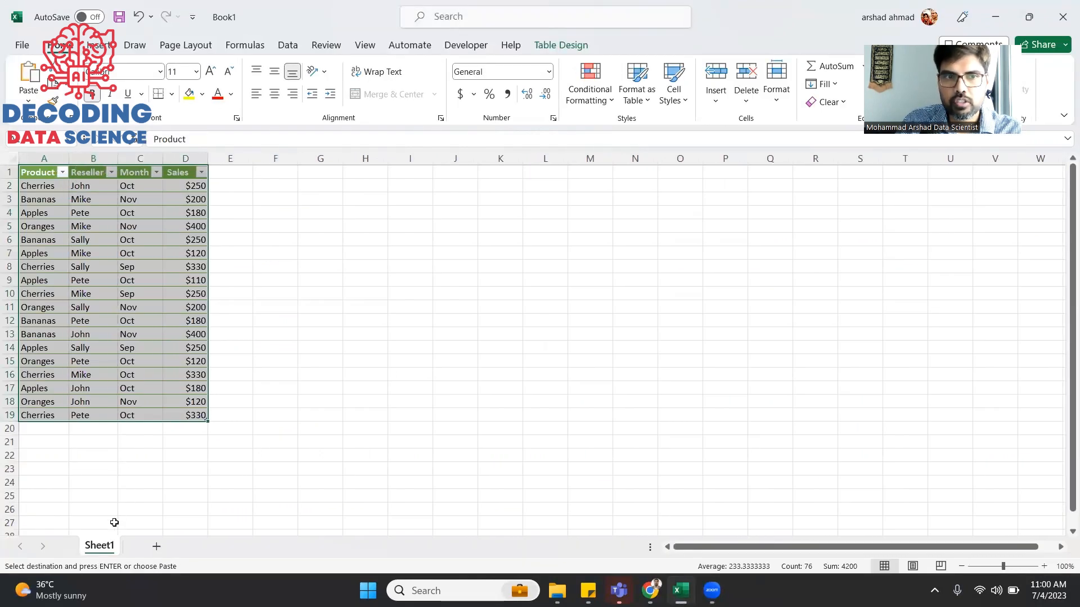
Rename the new workbook's first sheet as Data and add a second blank sheet
{"action": "double_click", "coordinate": [101, 546]}
{"action": "type", "text": "Data"}
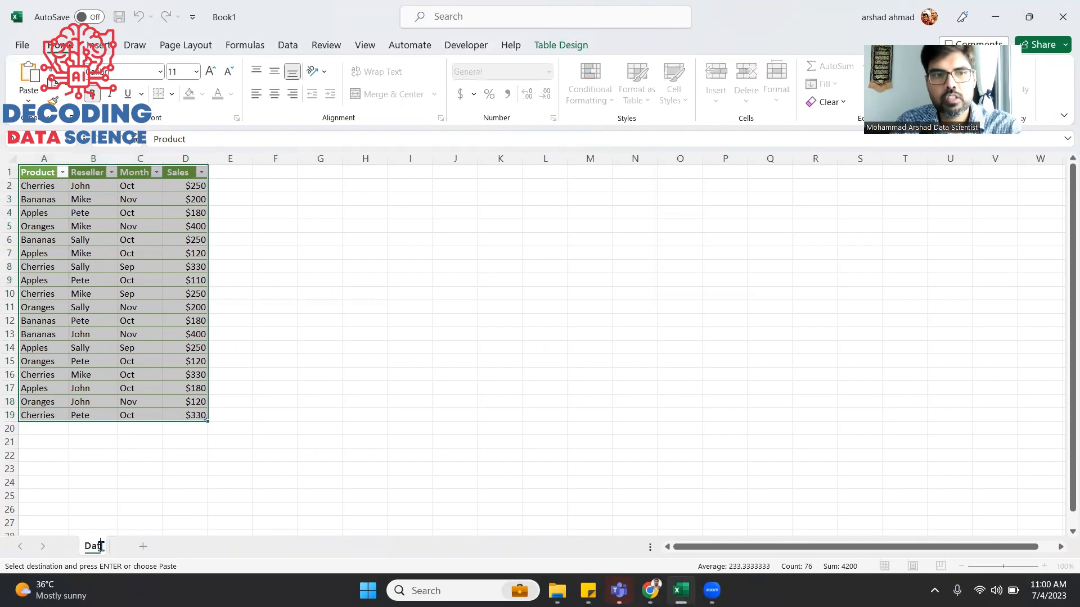
{"action": "left_click", "coordinate": [146, 509]}
{"action": "left_click", "coordinate": [148, 546]}
{"action": "left_click", "coordinate": [102, 548]}
Review the Protect Workbook and Dasboard sheets in the Session 4 workbook, and return to the new workbook
{"action": "key", "text": "alt+Tab"}
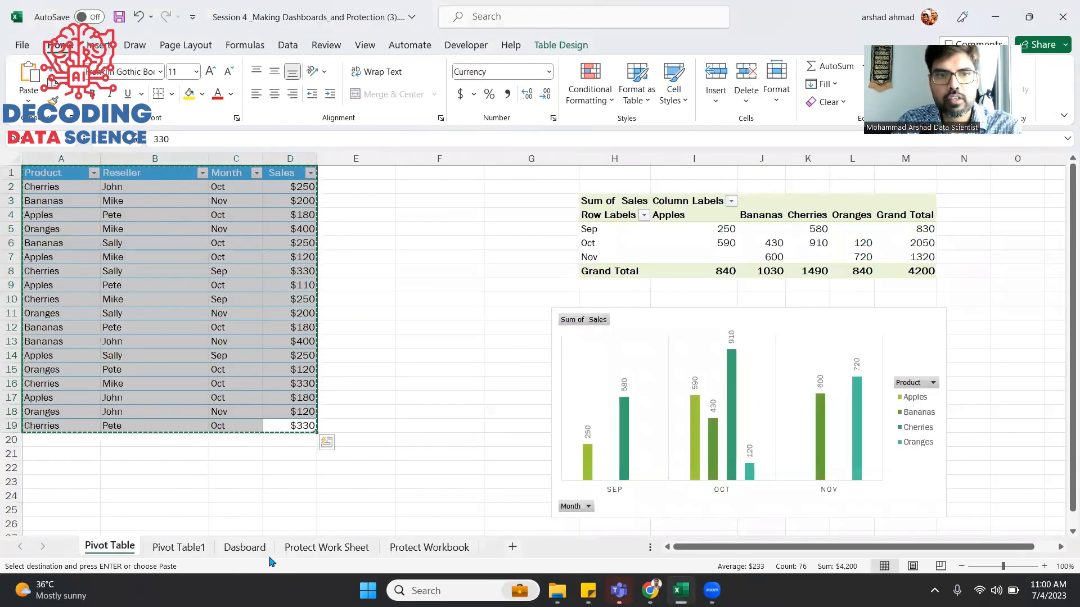
{"action": "left_click", "coordinate": [384, 554]}
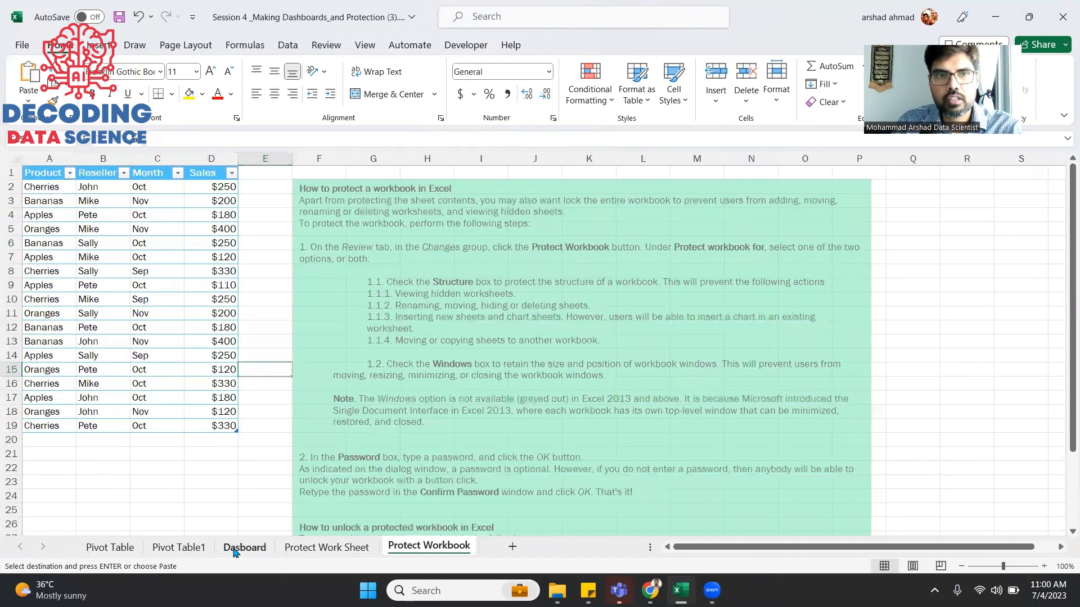
{"action": "left_click", "coordinate": [234, 549]}
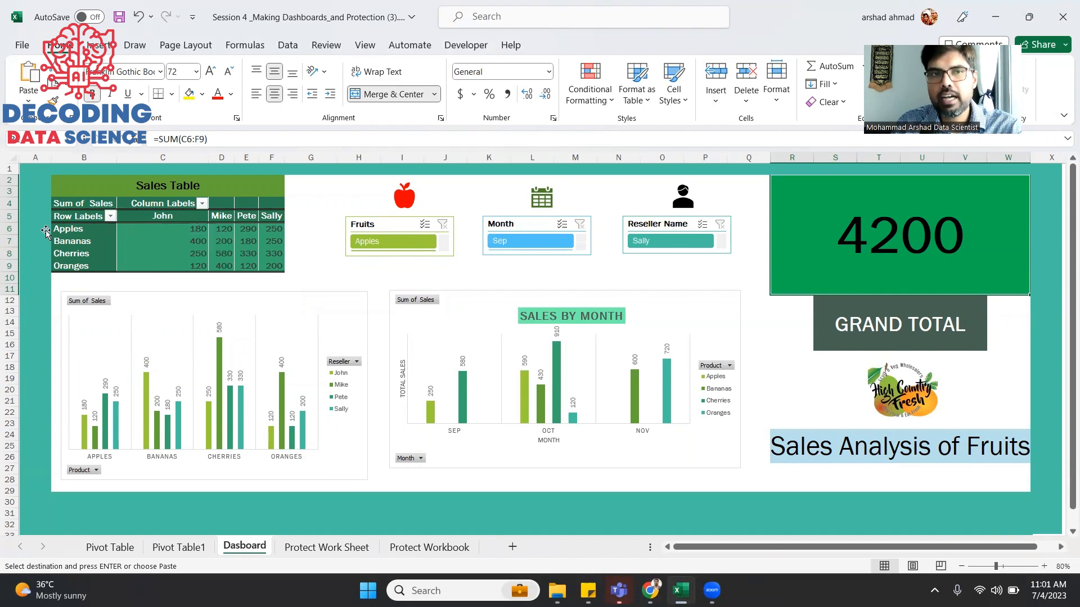
{"action": "key", "text": "alt+Tab"}
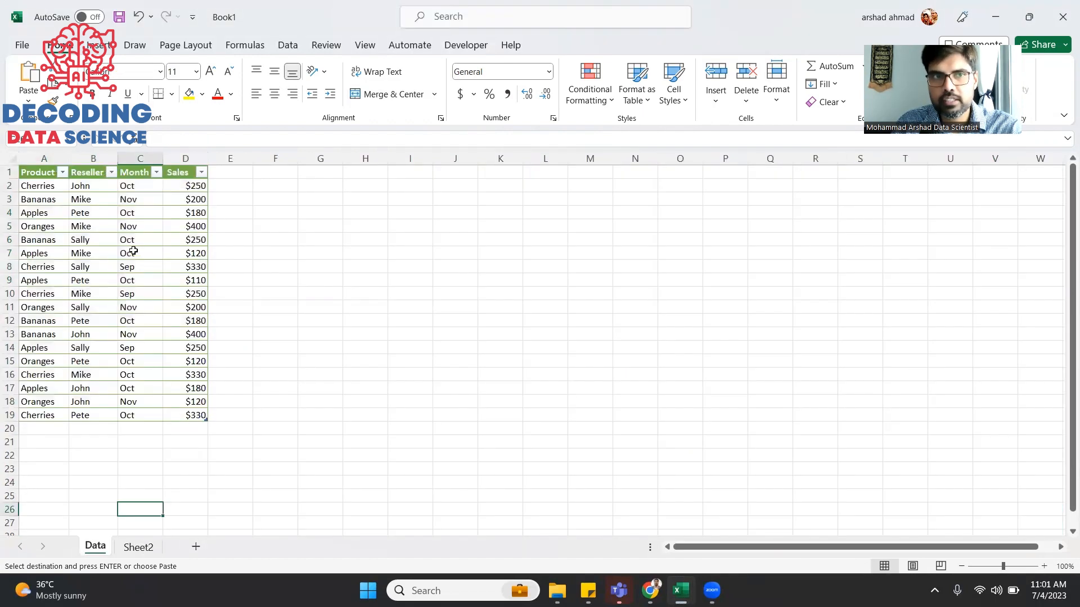
Create a PivotTable on a new worksheet from the entire sales table on the Data sheet
{"action": "left_click", "coordinate": [37, 199]}
{"action": "key", "text": "ctrl+a"}
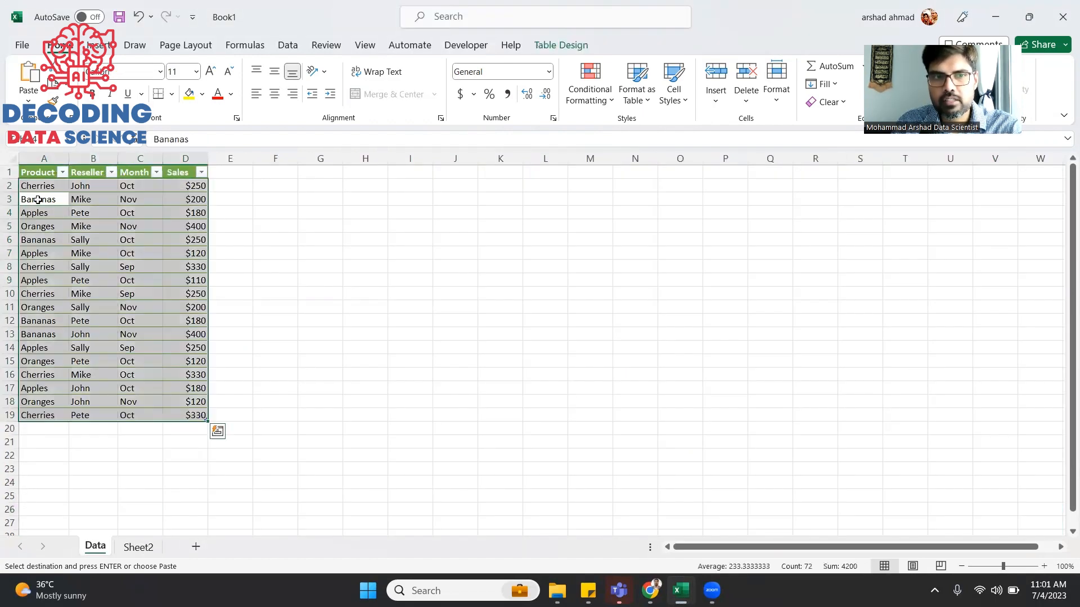
{"action": "left_click", "coordinate": [139, 545]}
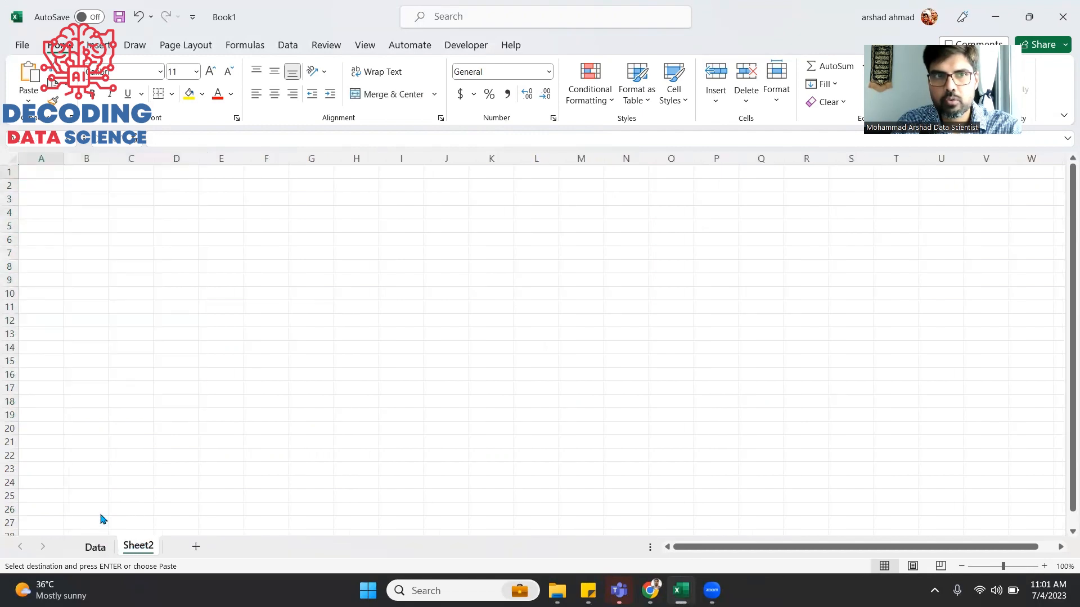
{"action": "left_click", "coordinate": [95, 544]}
{"action": "left_click", "coordinate": [98, 47]}
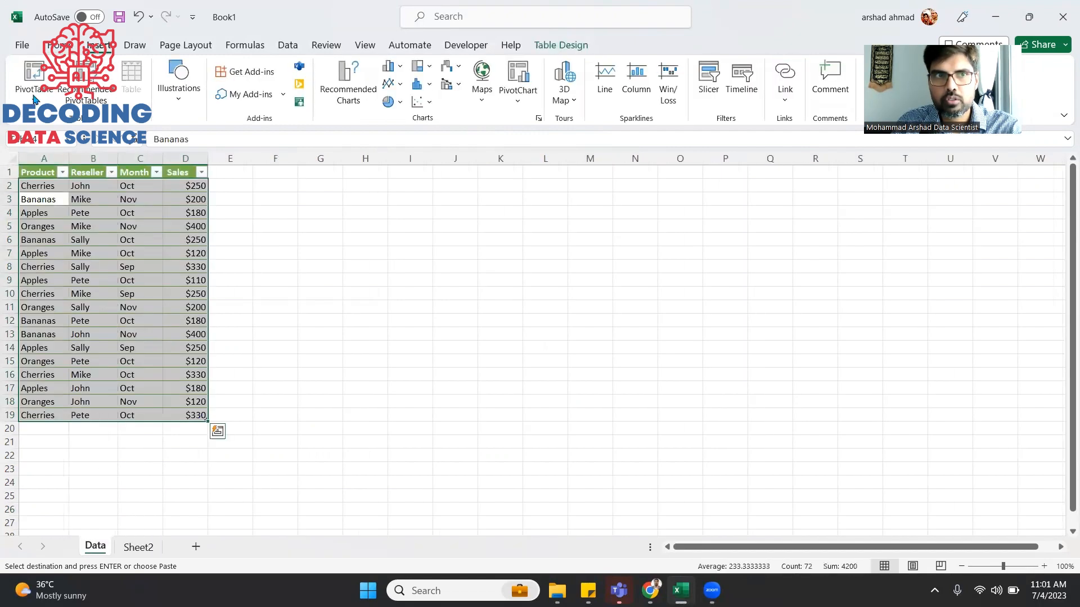
{"action": "left_click", "coordinate": [34, 93]}
{"action": "left_click", "coordinate": [63, 127]}
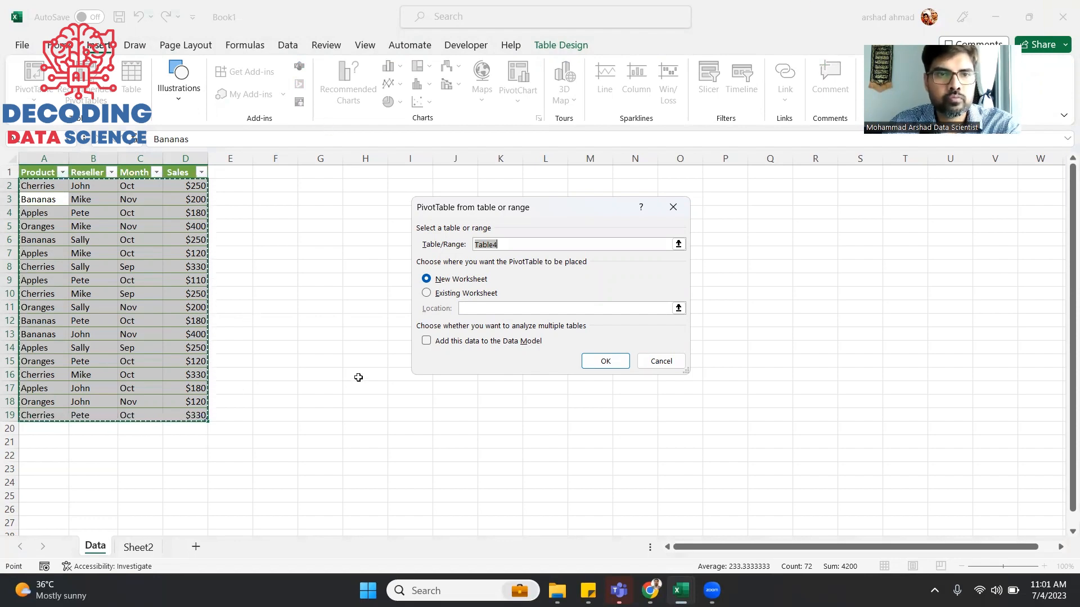
{"action": "left_click", "coordinate": [611, 361]}
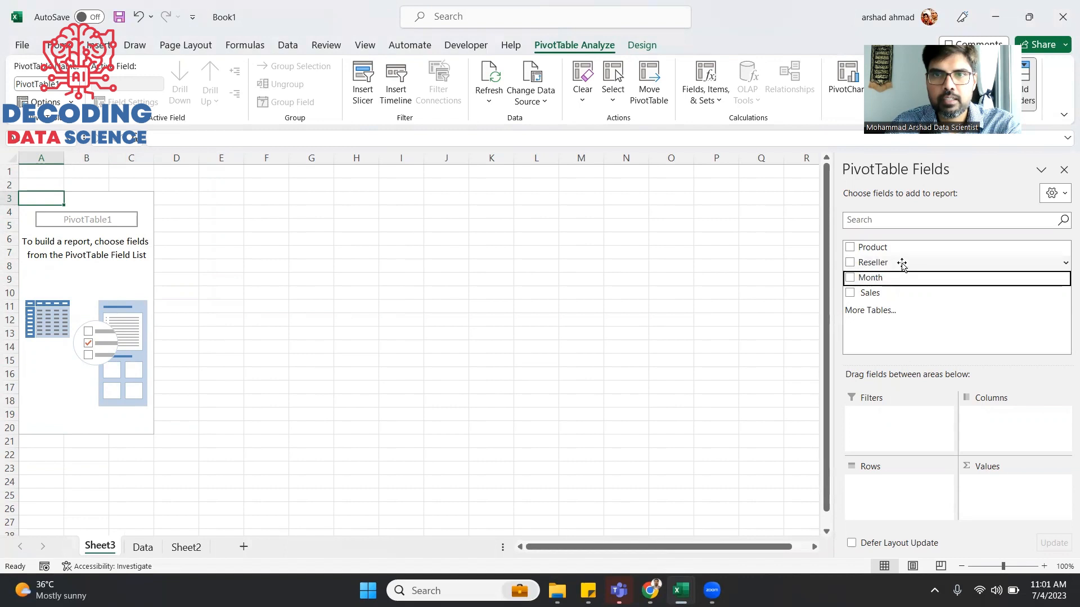
Lay out the PivotTable with Reseller in the columns, Product in the rows and Sum of Sales as the values
{"action": "left_click_drag", "start_coordinate": [898, 262], "coordinate": [898, 508]}
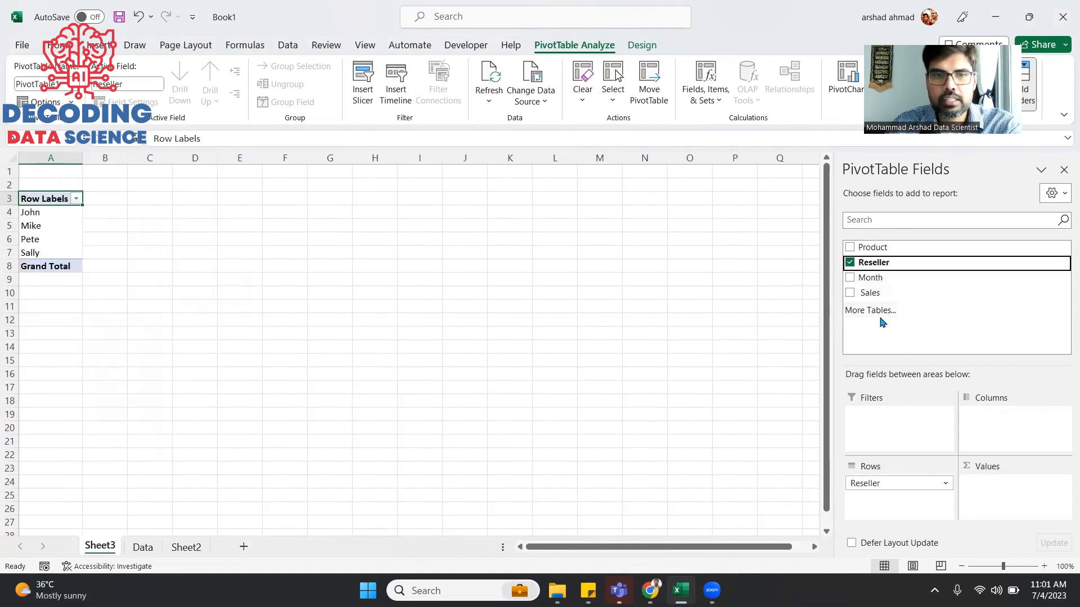
{"action": "left_click", "coordinate": [536, 491]}
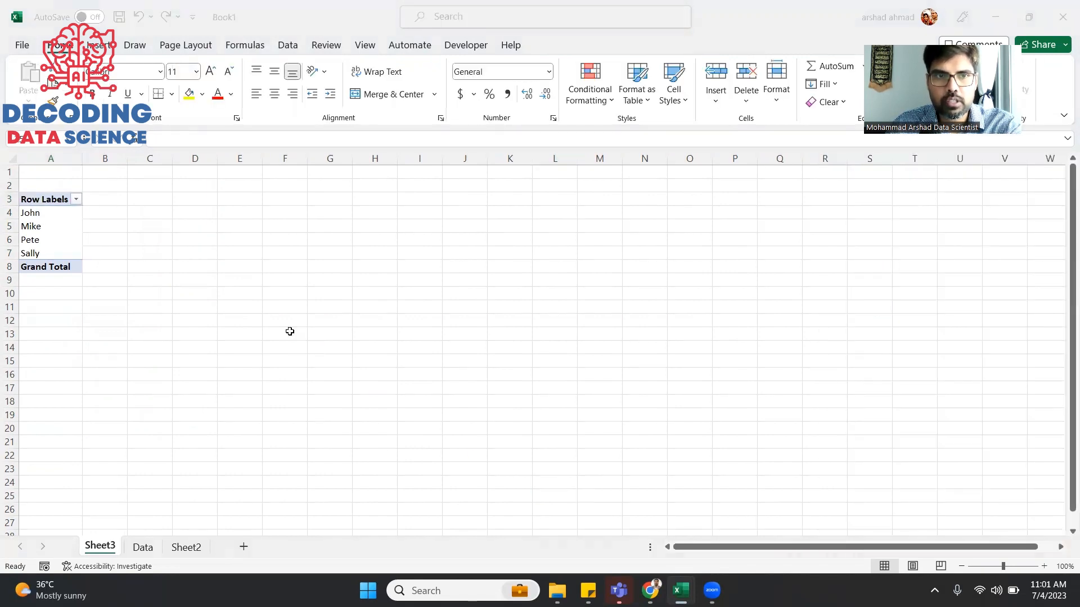
{"action": "key", "text": "alt+Tab"}
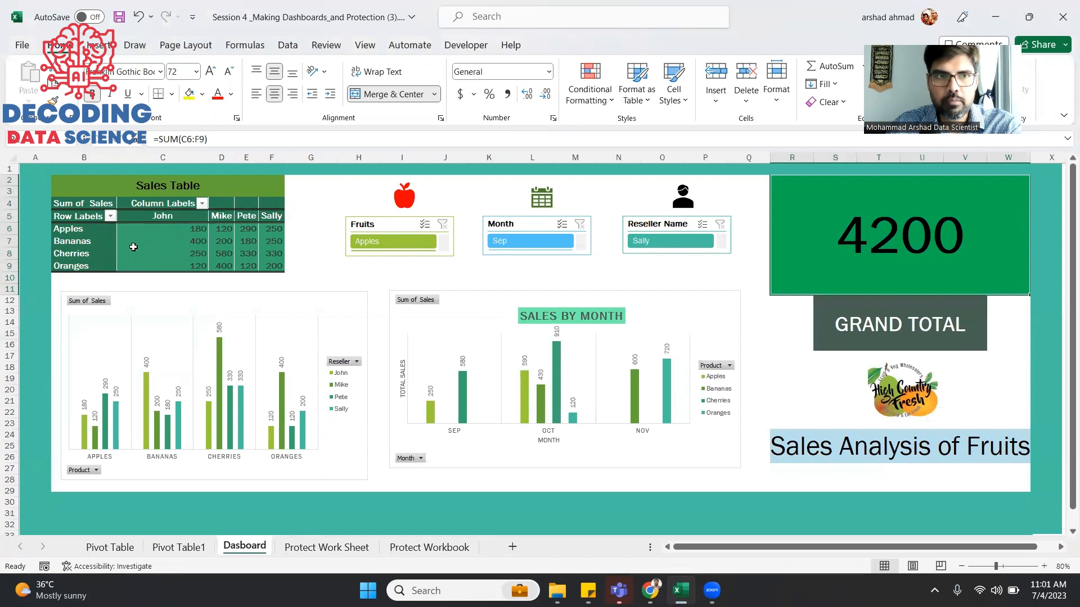
{"action": "key", "text": "alt+Tab"}
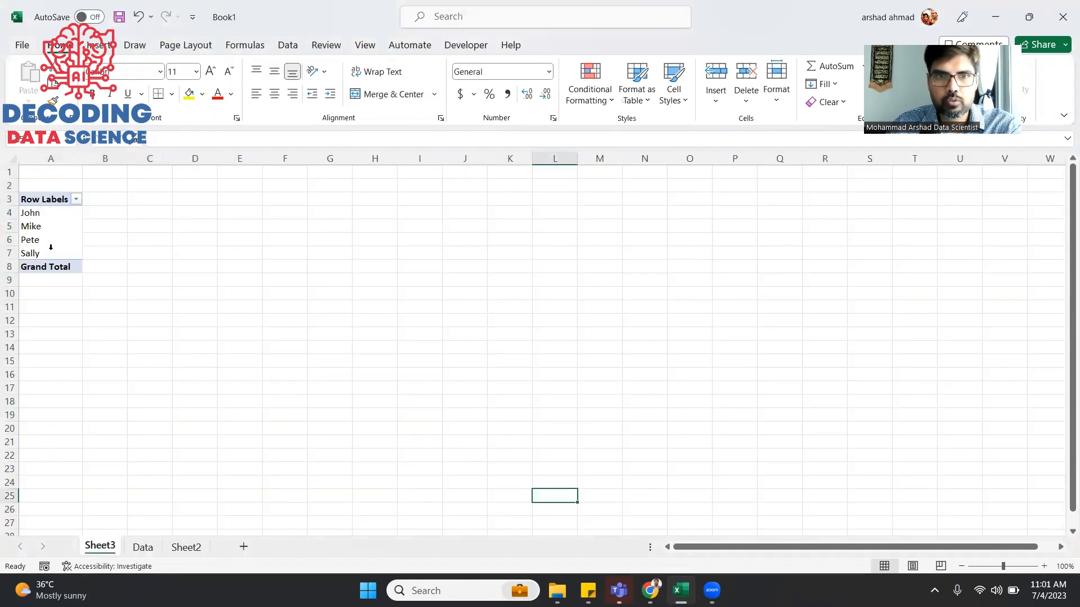
{"action": "left_click", "coordinate": [34, 240]}
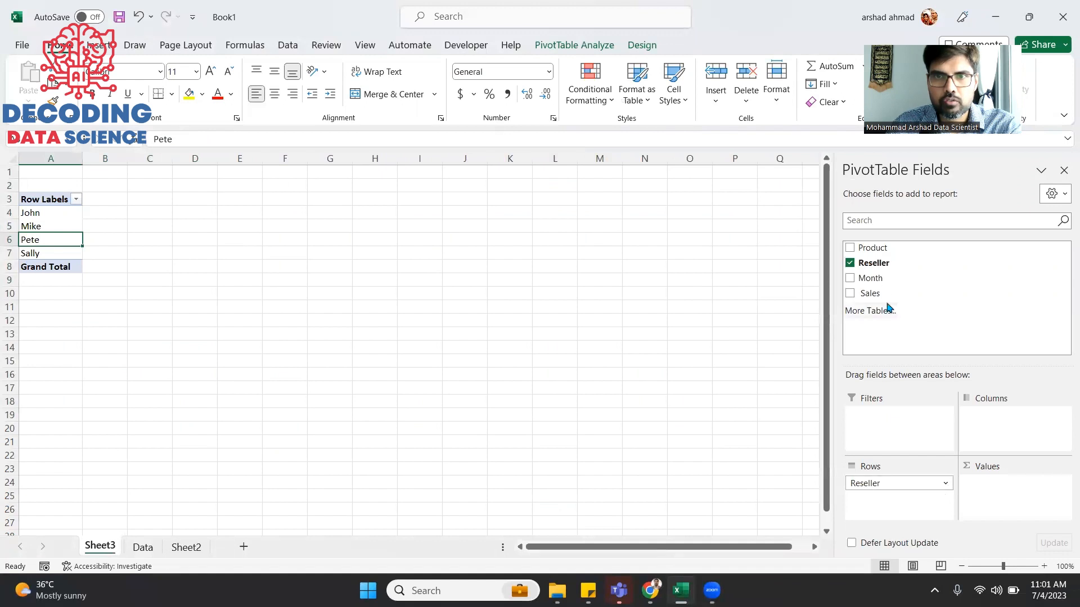
{"action": "left_click_drag", "start_coordinate": [898, 483], "coordinate": [1029, 422]}
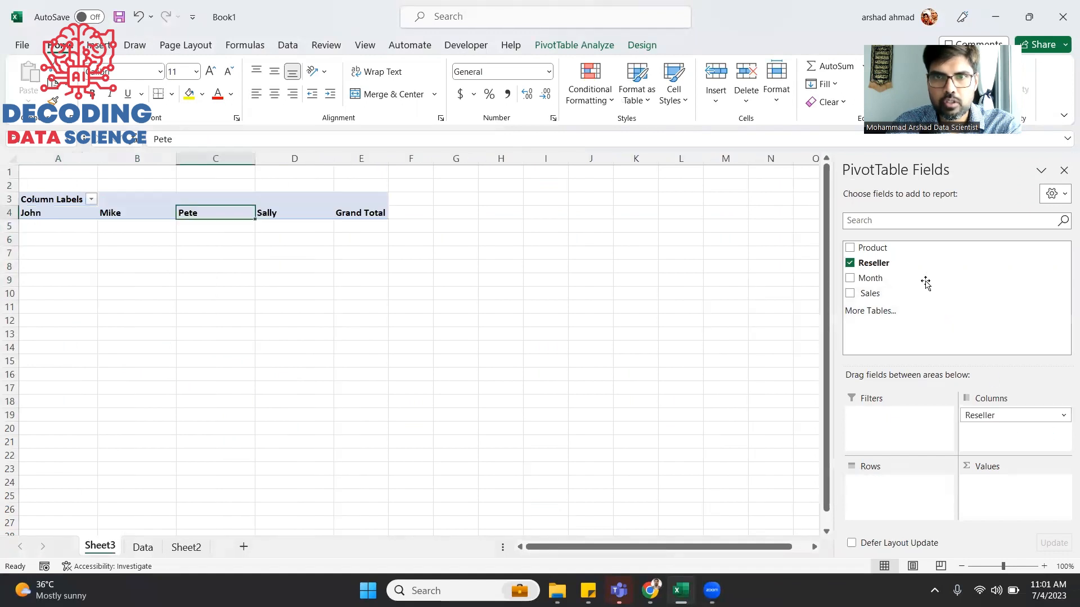
{"action": "left_click_drag", "start_coordinate": [872, 247], "coordinate": [893, 485]}
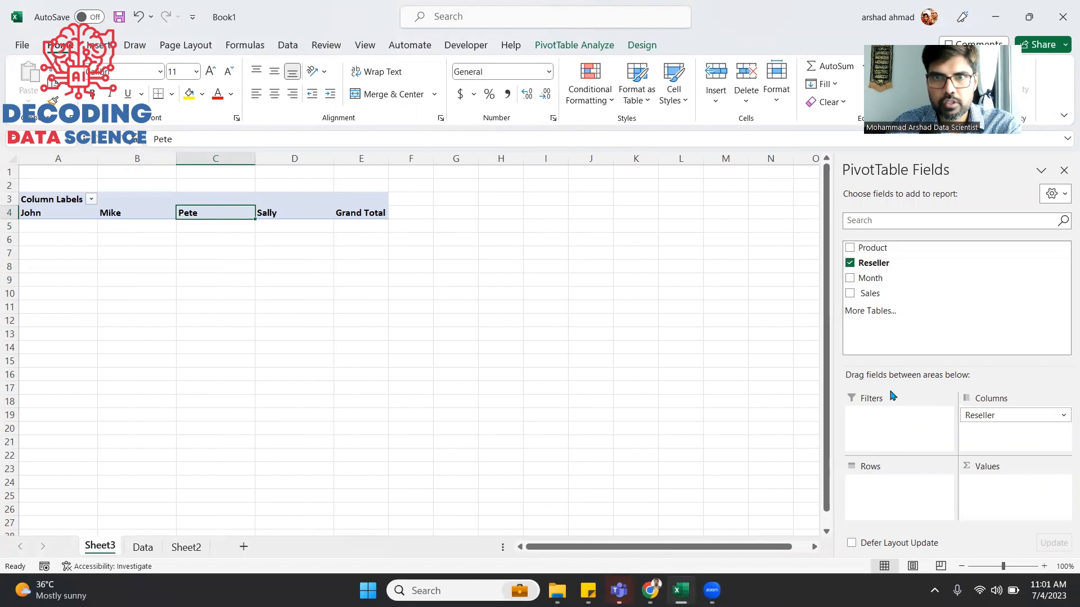
{"action": "left_click", "coordinate": [850, 295]}
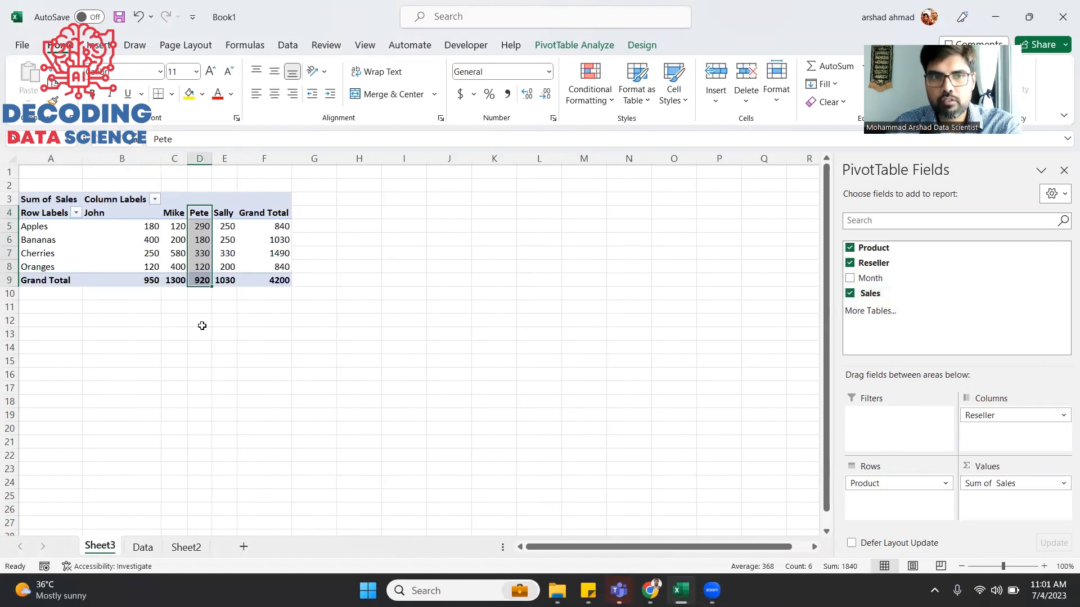
Rename the PivotTable's worksheet as sales-table
{"action": "double_click", "coordinate": [102, 555]}
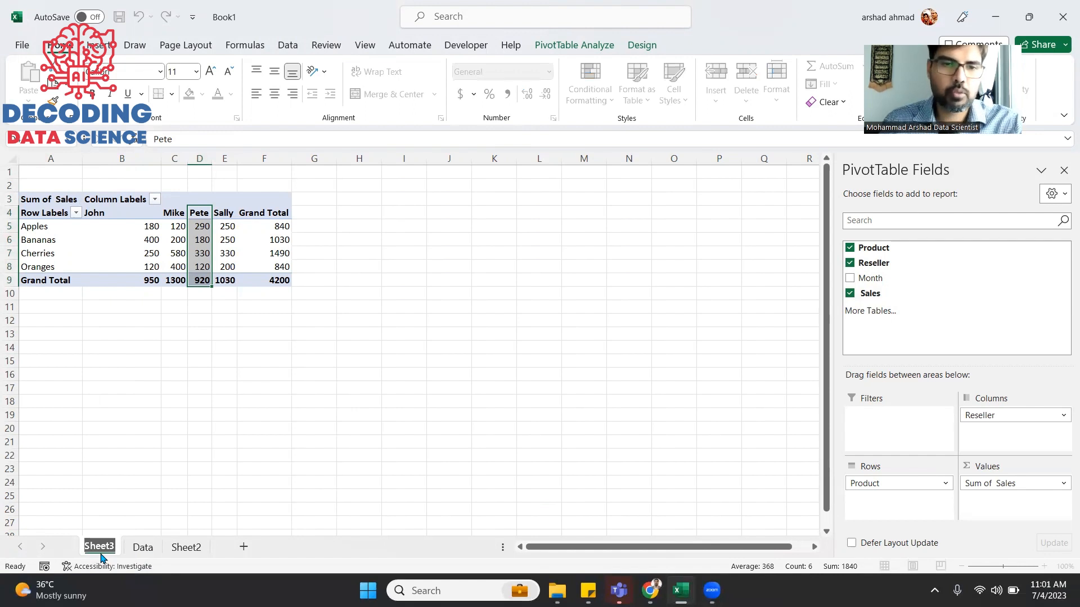
{"action": "type", "text": "sales-table"}
{"action": "left_click", "coordinate": [137, 499]}
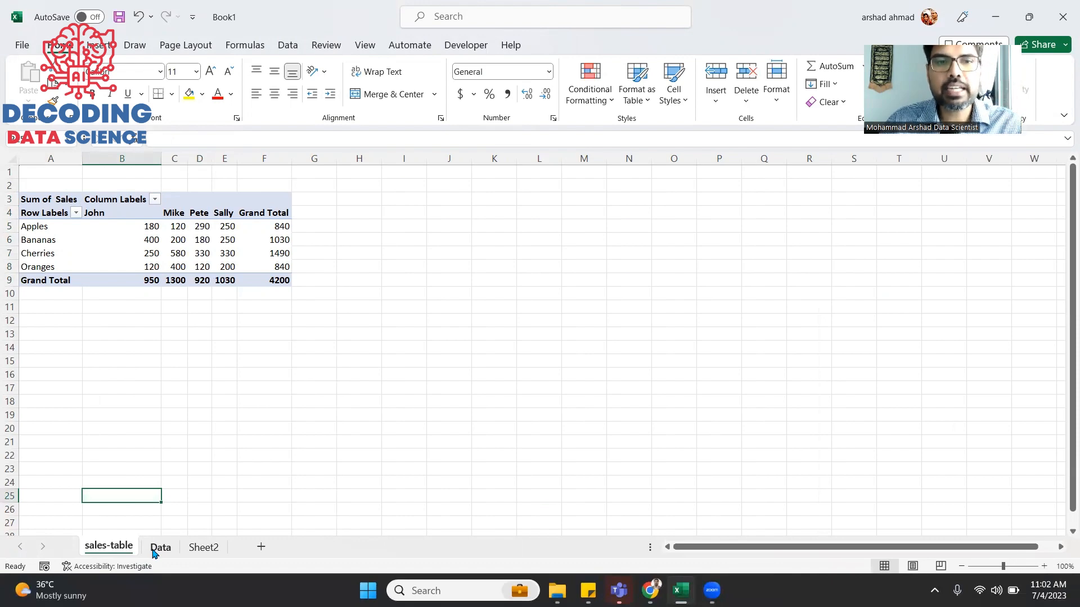
Check the source table on the Data sheet and the product sales chart on the Session 4 workbook's Dasboard sheet
{"action": "left_click", "coordinate": [153, 551]}
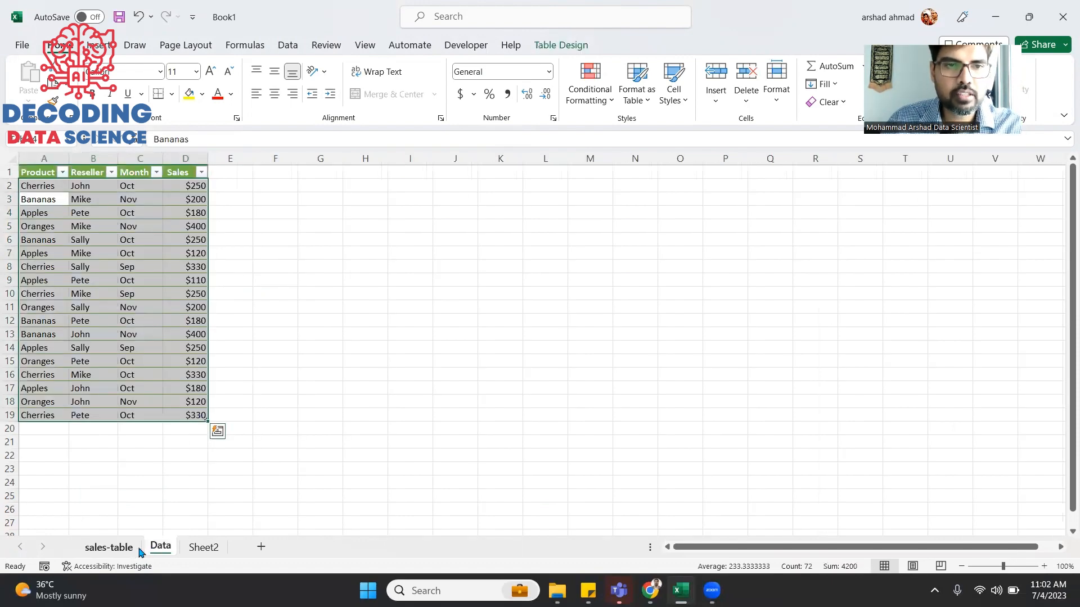
{"action": "key", "text": "alt+Tab"}
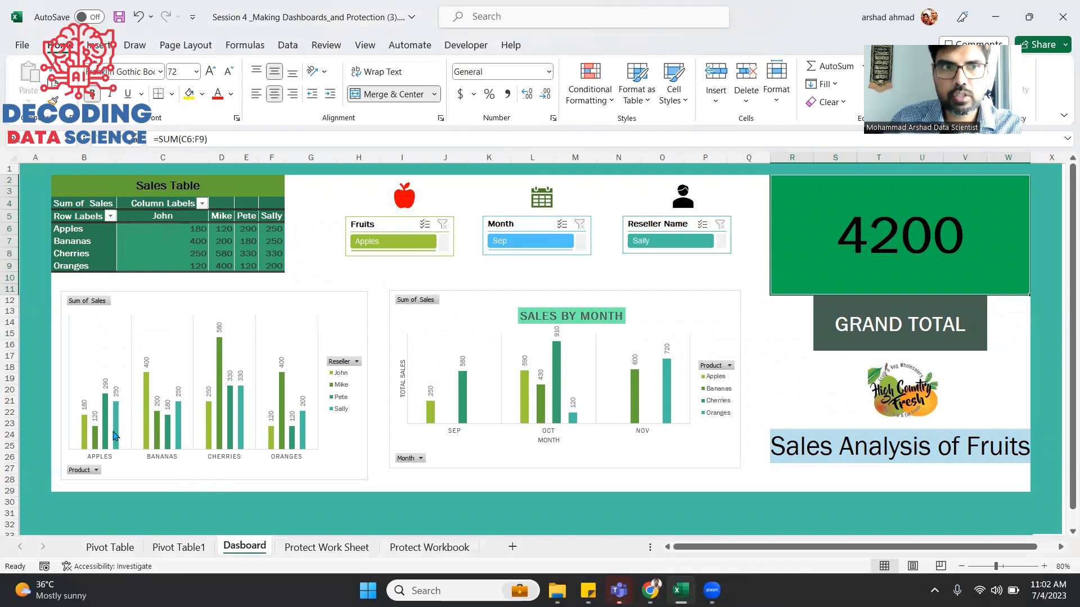
{"action": "key", "text": "alt+Tab"}
Insert a clustered column PivotChart from the PivotTable on the sales-table sheet and place it below and beside the table
{"action": "left_click", "coordinate": [112, 551]}
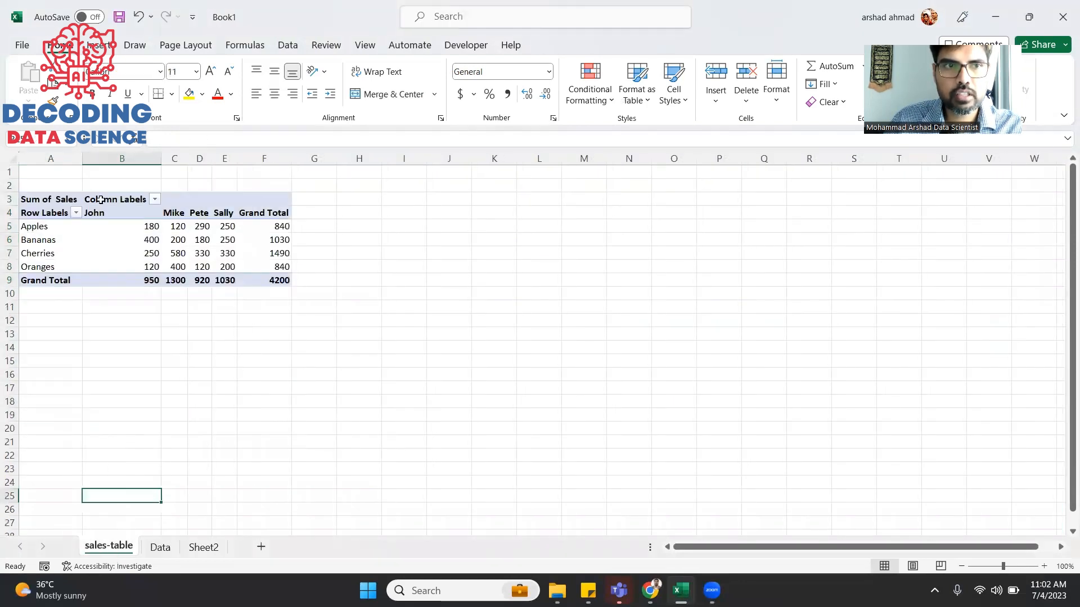
{"action": "left_click_drag", "start_coordinate": [48, 212], "coordinate": [262, 282]}
{"action": "left_click", "coordinate": [99, 46]}
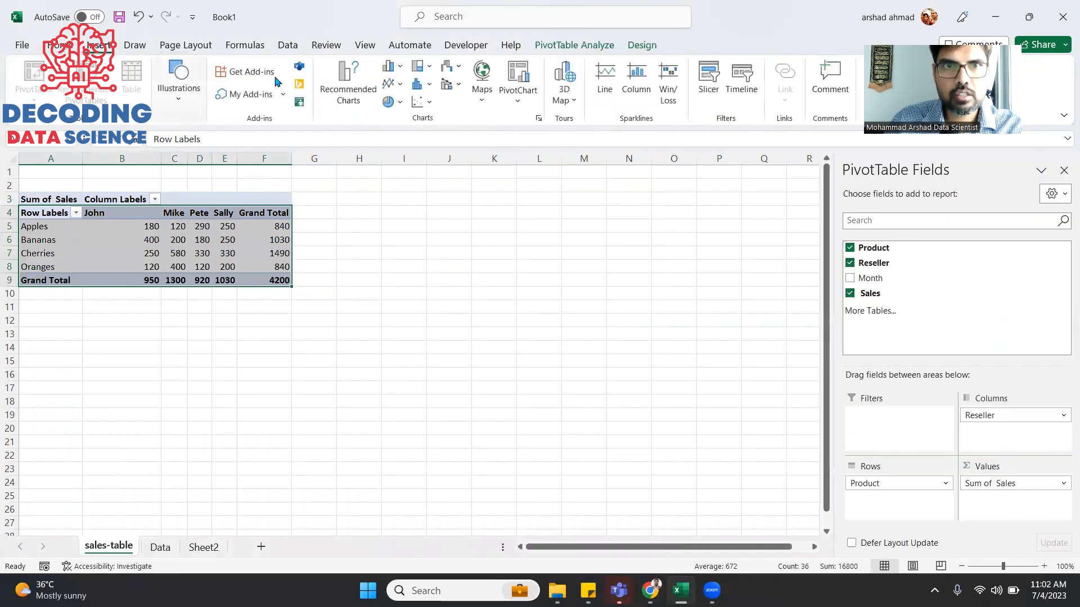
{"action": "left_click", "coordinate": [362, 90]}
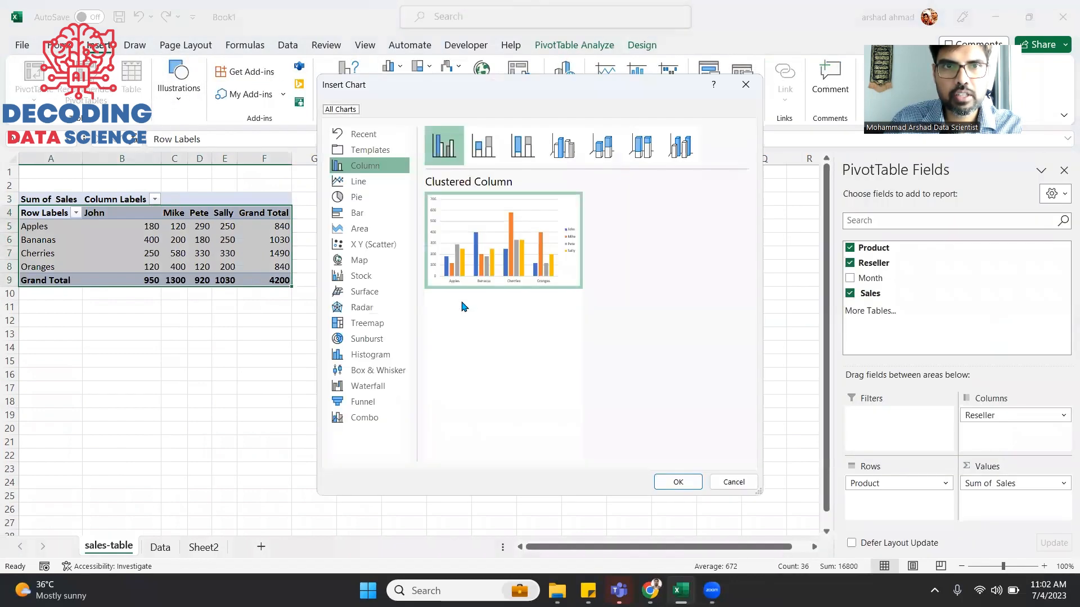
{"action": "left_click", "coordinate": [678, 483]}
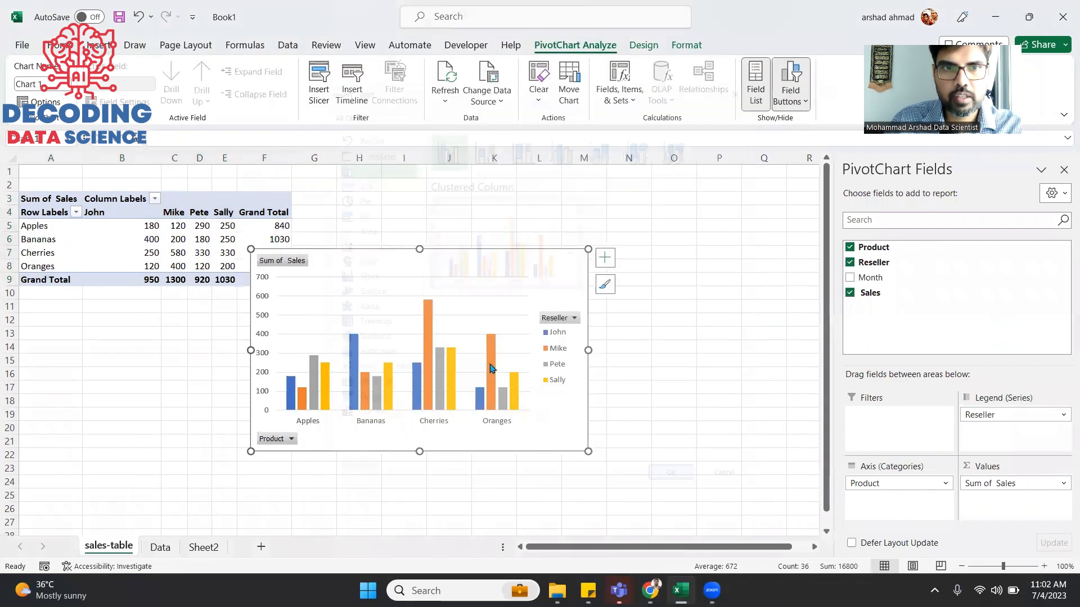
{"action": "left_click_drag", "start_coordinate": [455, 271], "coordinate": [525, 333]}
Compare the chart with the Session 4 dashboard and apply the chart style with a hatched plot area
{"action": "key", "text": "alt+Tab"}
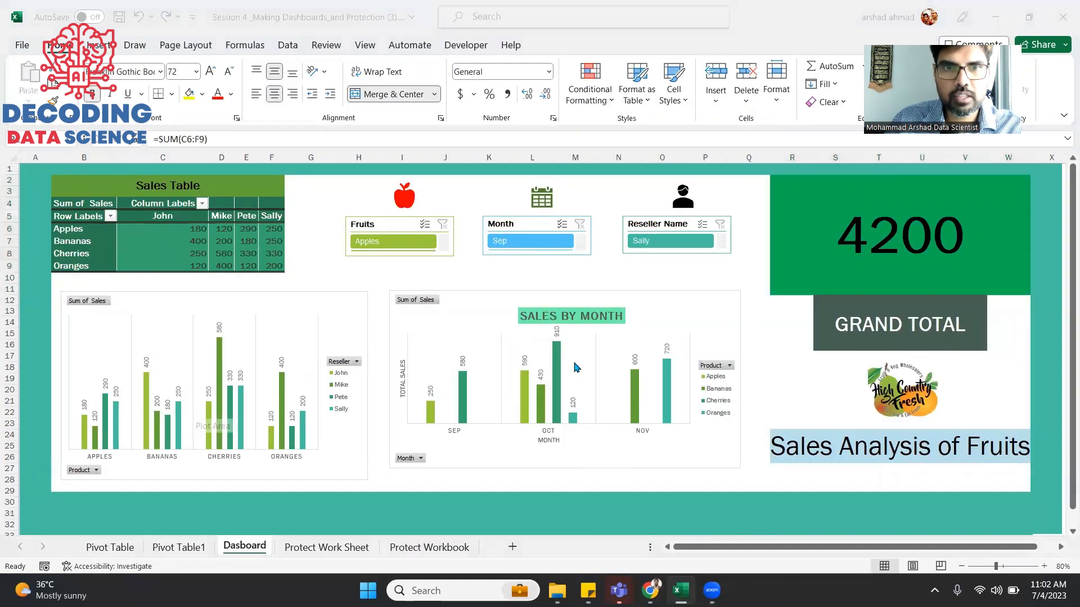
{"action": "key", "text": "alt+Tab"}
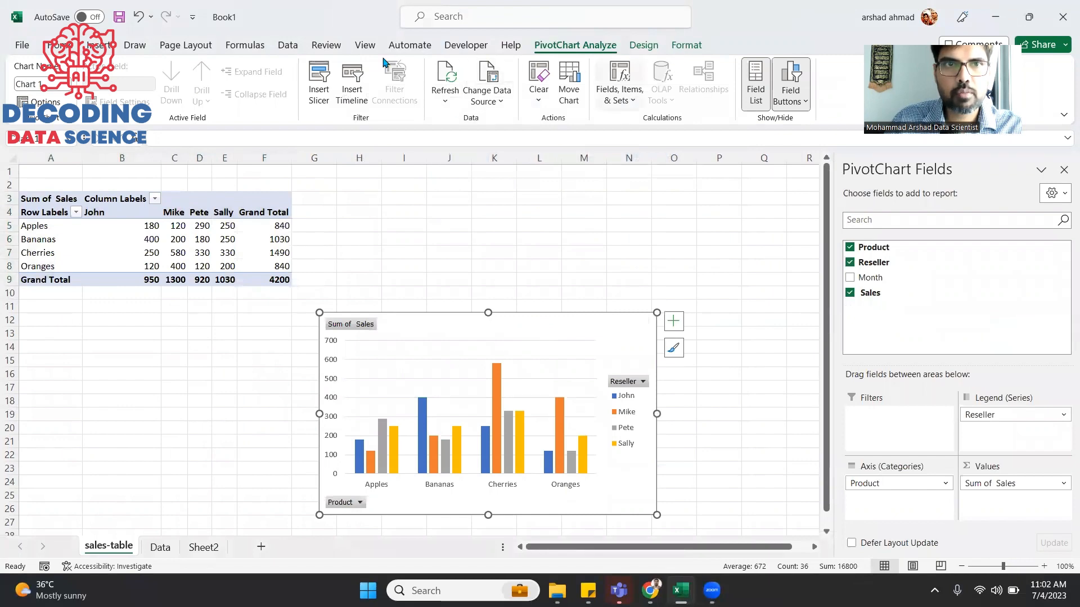
{"action": "left_click", "coordinate": [365, 46]}
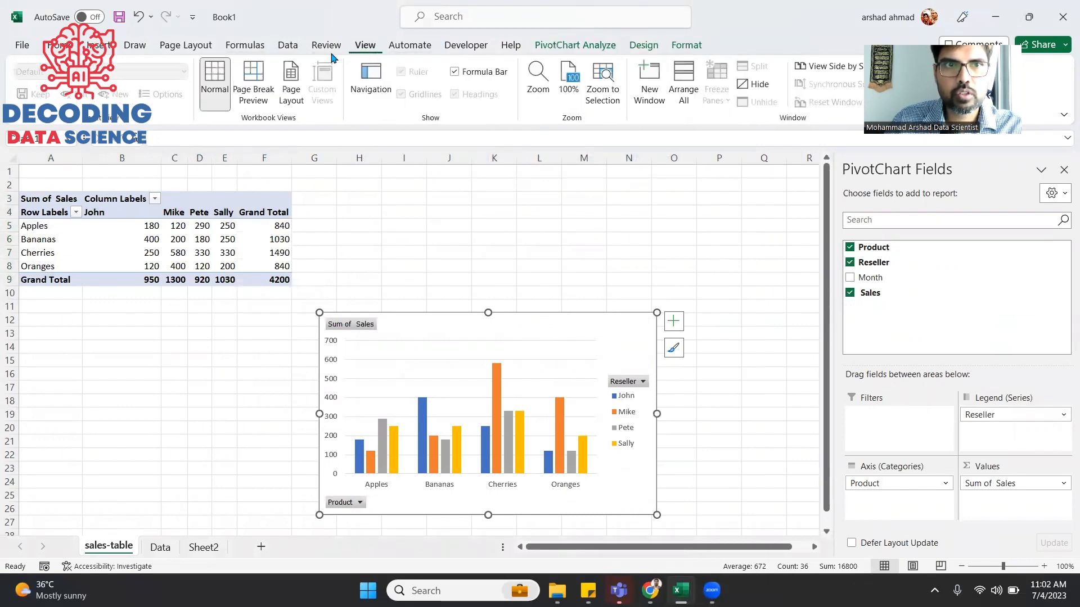
{"action": "left_click", "coordinate": [285, 48]}
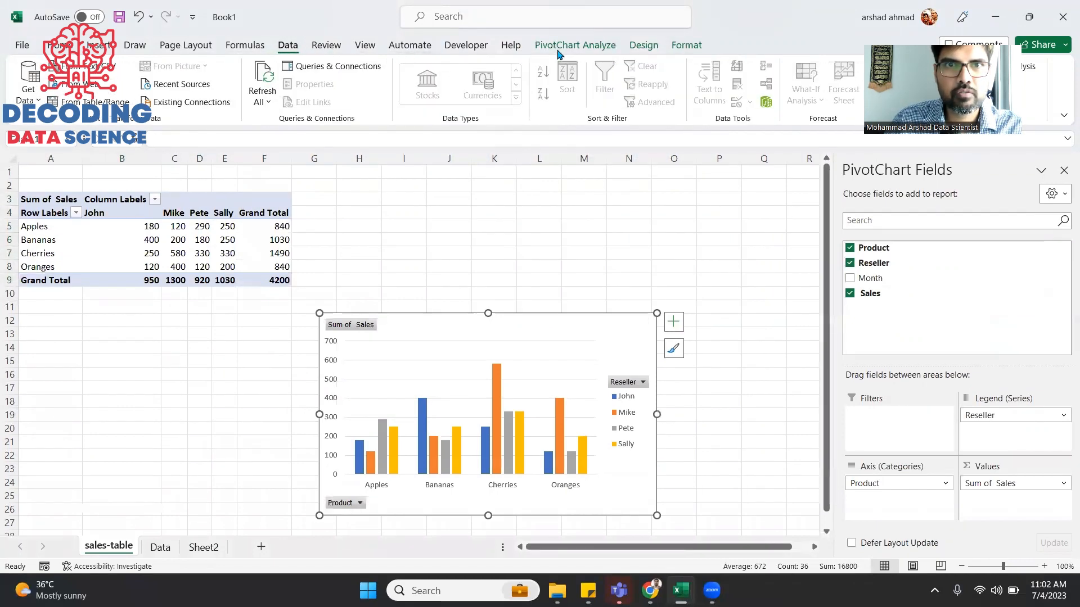
{"action": "left_click", "coordinate": [632, 50]}
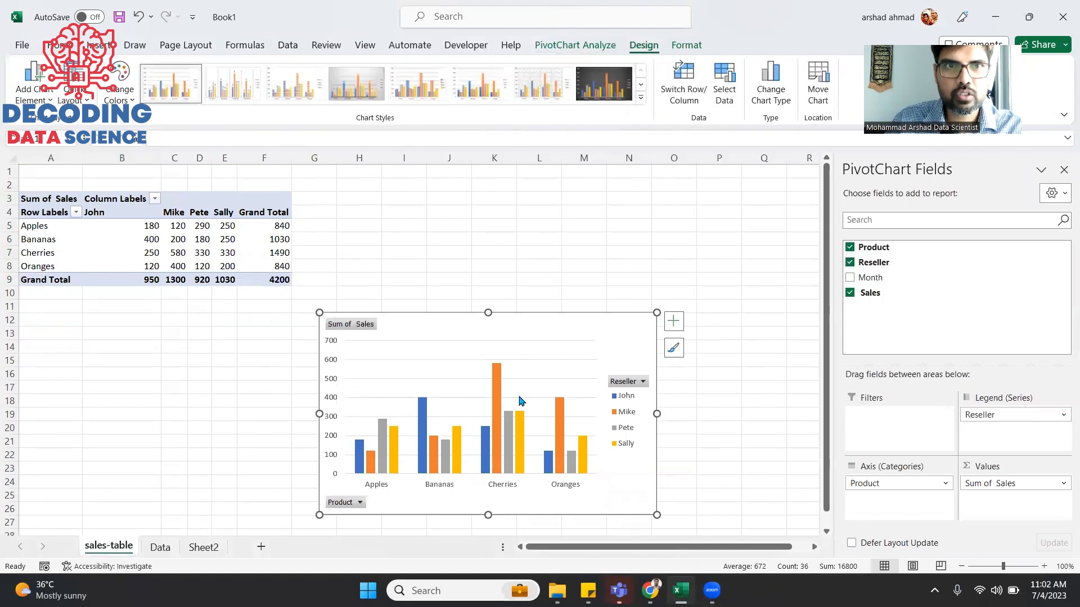
{"action": "left_click", "coordinate": [641, 98]}
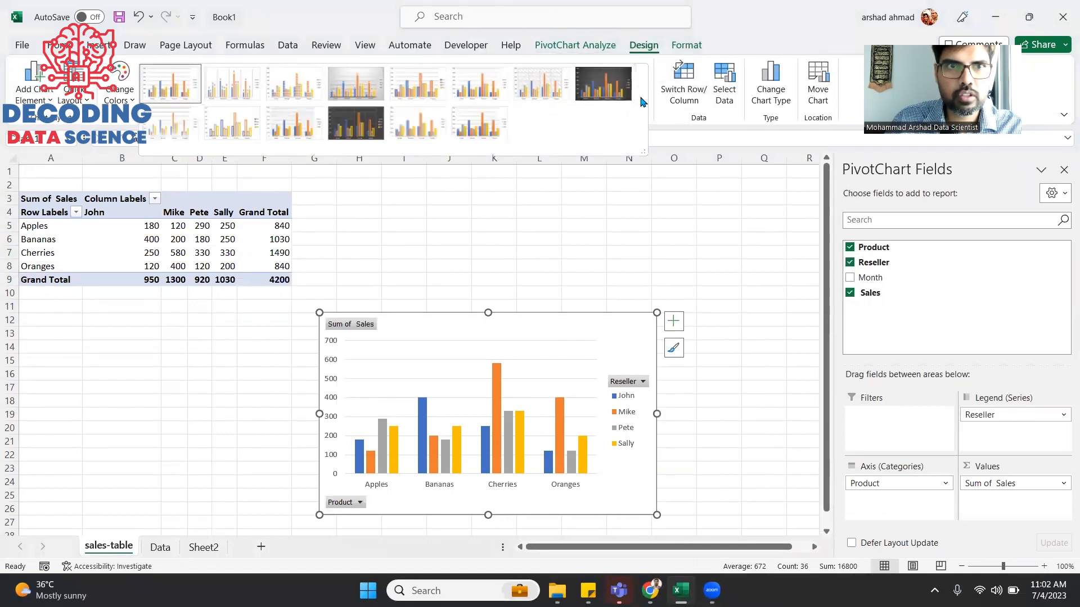
{"action": "left_click", "coordinate": [529, 92]}
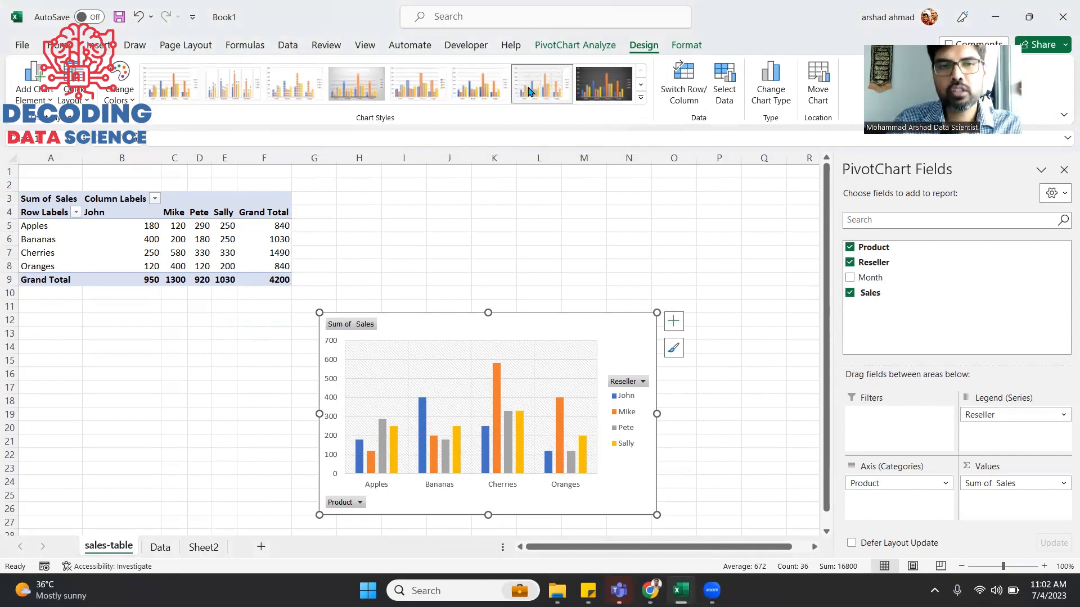
Add data labels to the columns of the product and reseller chart
{"action": "left_click", "coordinate": [674, 322]}
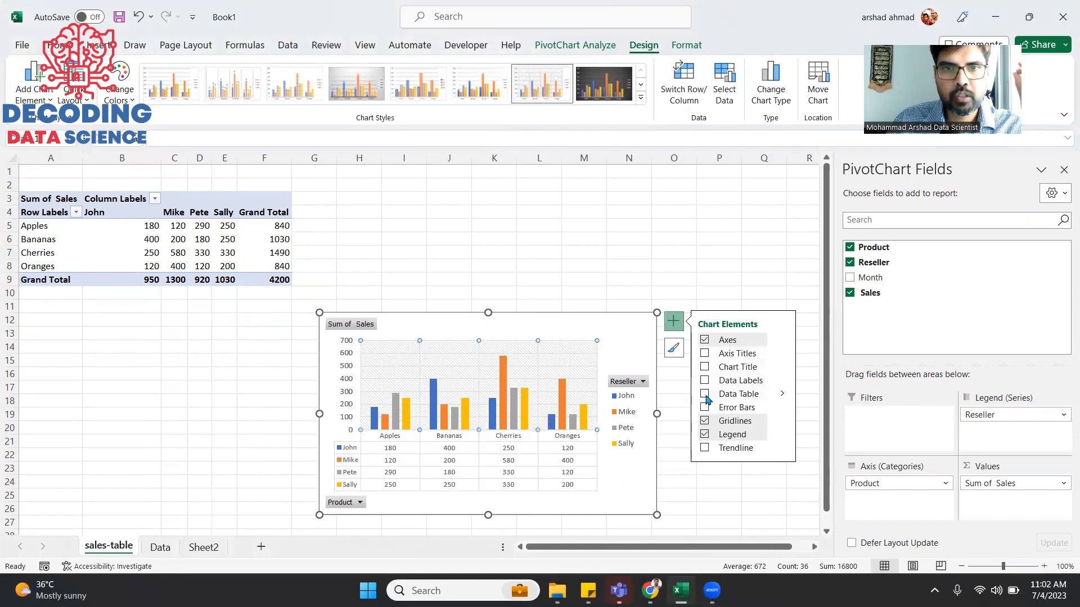
{"action": "left_click", "coordinate": [705, 381]}
{"action": "left_click", "coordinate": [692, 487]}
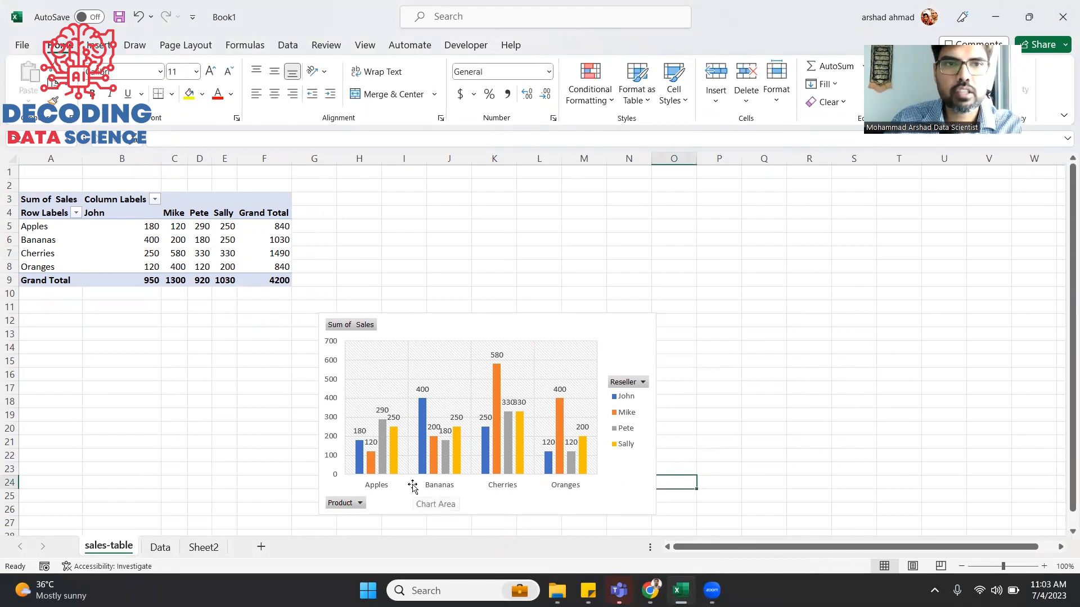
Delete the empty worksheet Sheet2 from Book1
{"action": "key", "text": "alt+Tab"}
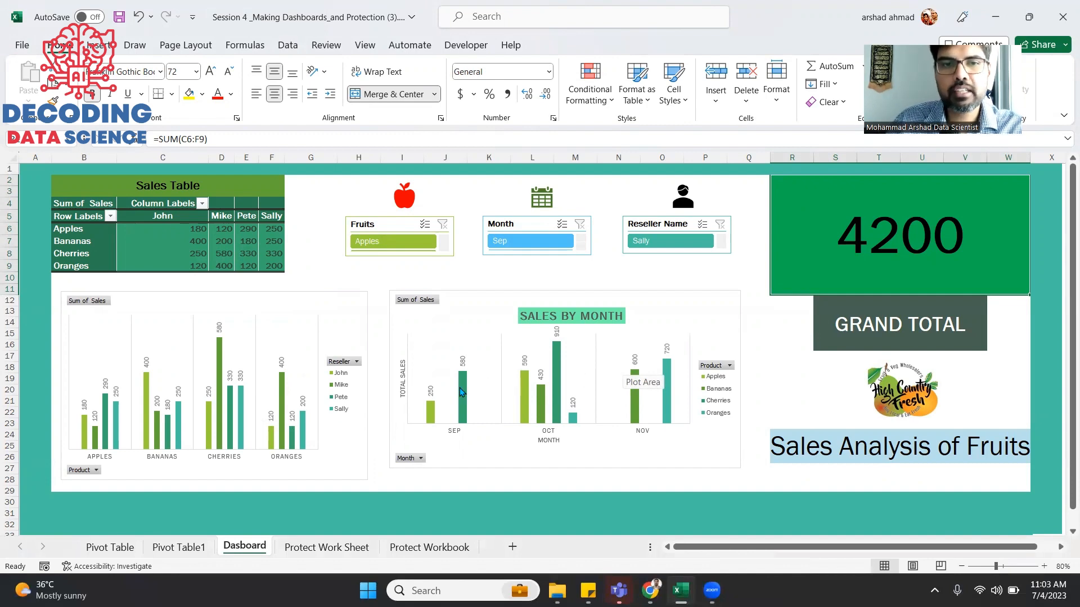
{"action": "key", "text": "alt+Tab"}
{"action": "left_click", "coordinate": [157, 550]}
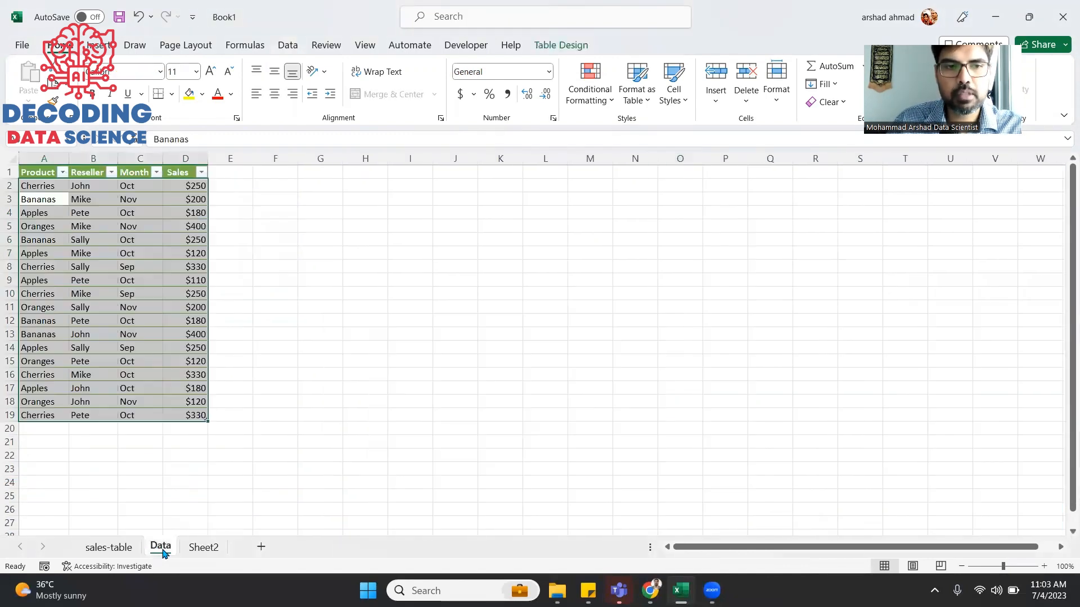
{"action": "right_click", "coordinate": [190, 554]}
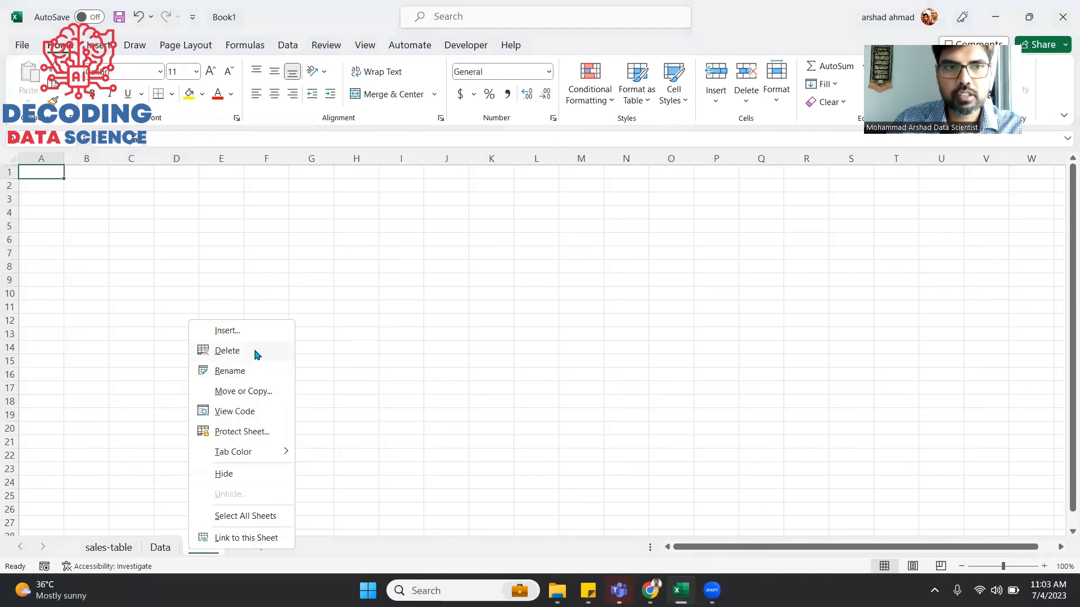
{"action": "left_click", "coordinate": [256, 351]}
{"action": "key", "text": "ctrl+Page_Up"}
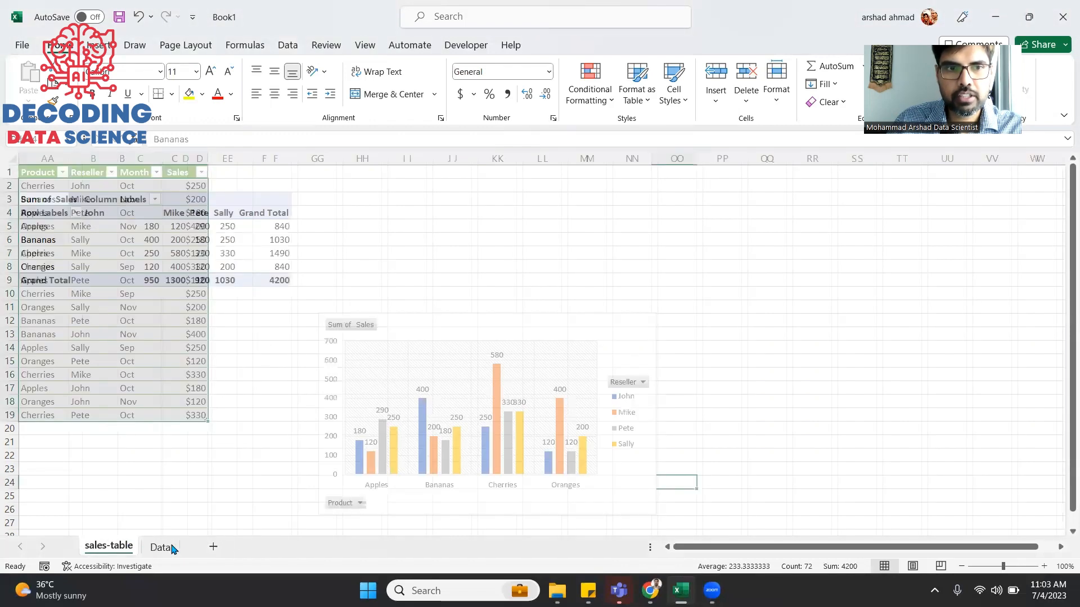
Create a second PivotTable on a new worksheet from the sales table on the Data sheet
{"action": "left_click", "coordinate": [175, 550]}
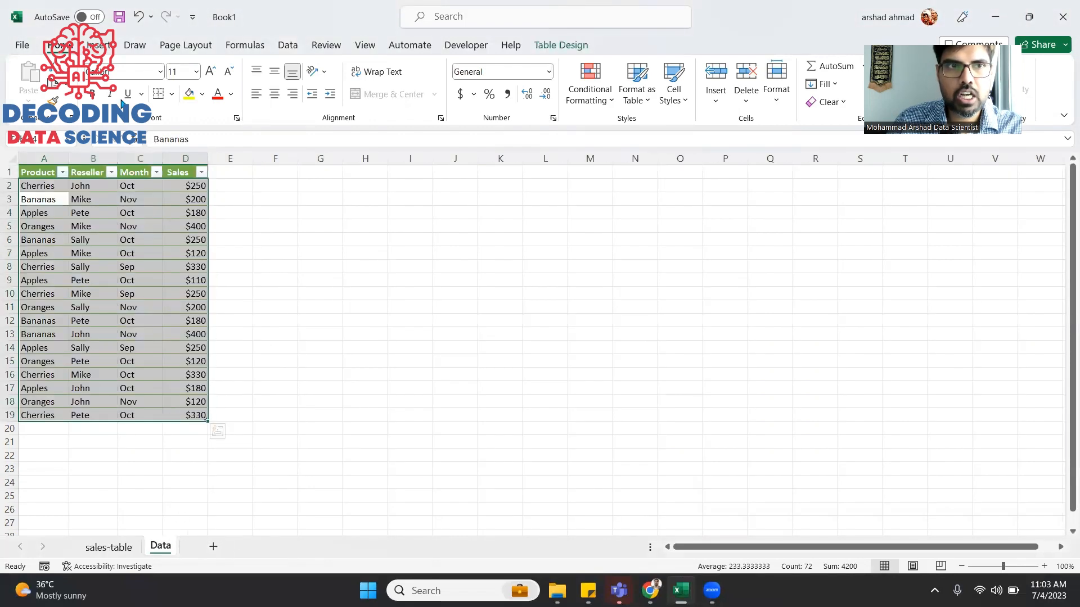
{"action": "left_click", "coordinate": [101, 47]}
{"action": "left_click", "coordinate": [34, 100]}
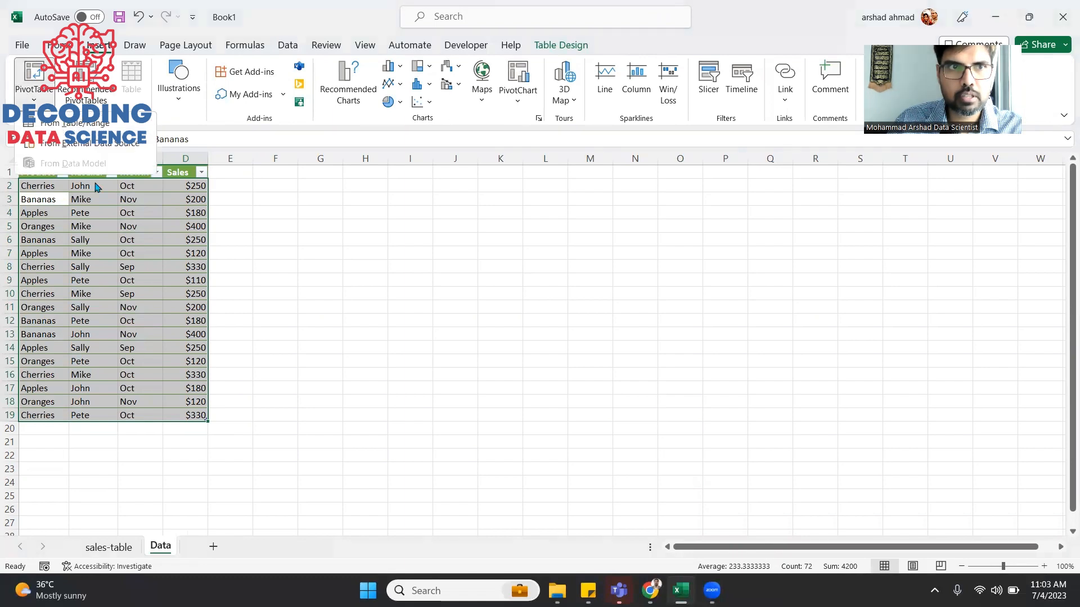
{"action": "left_click", "coordinate": [80, 126]}
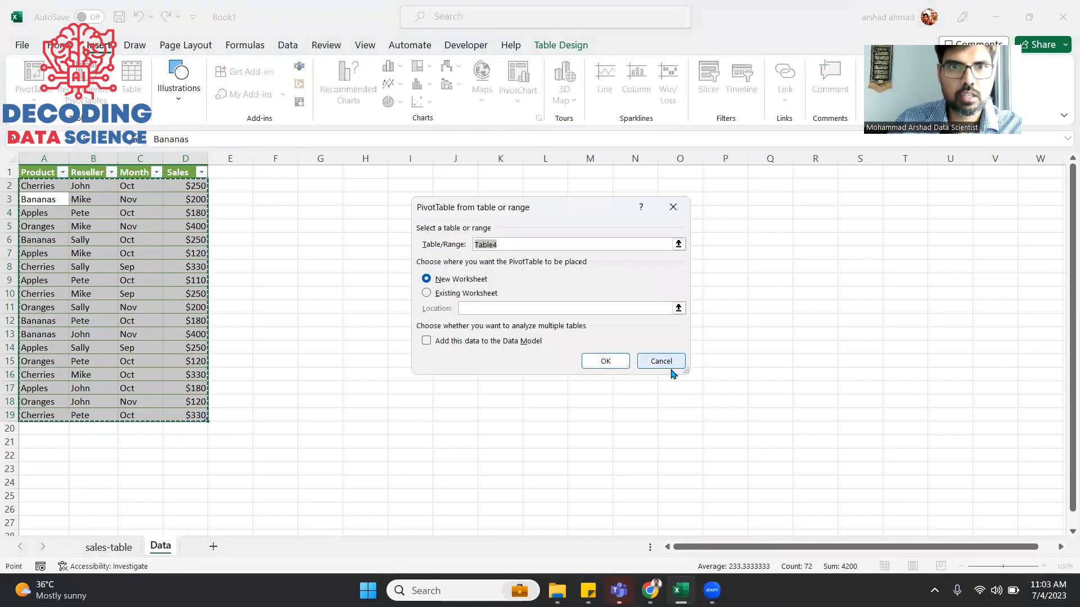
{"action": "left_click", "coordinate": [597, 362]}
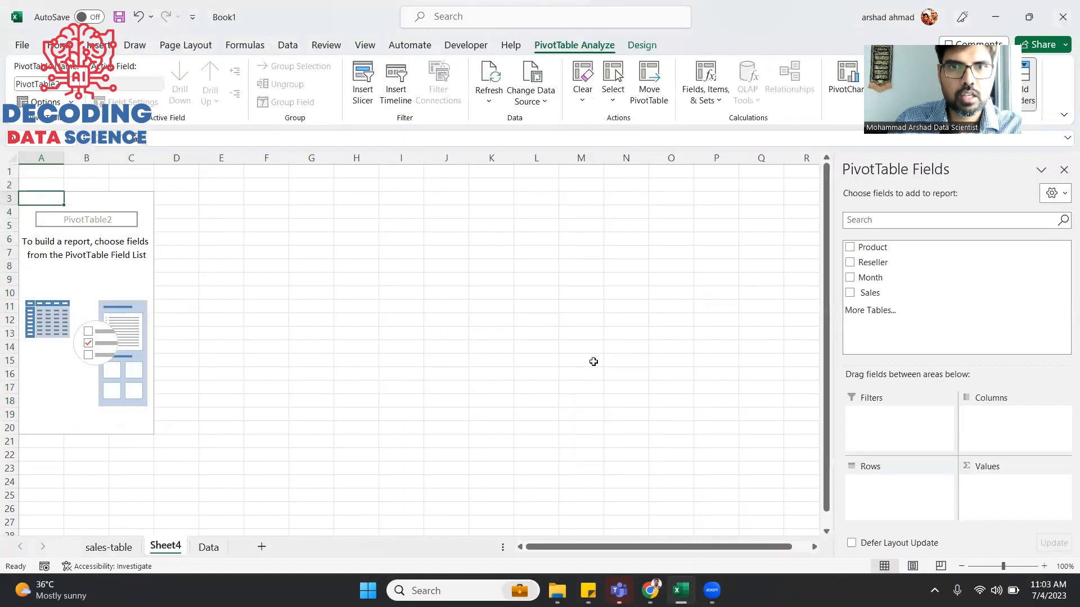
Lay out the new PivotTable with Month in the columns, Product in the rows and Sum of Sales as the values
{"action": "key", "text": "alt+Tab"}
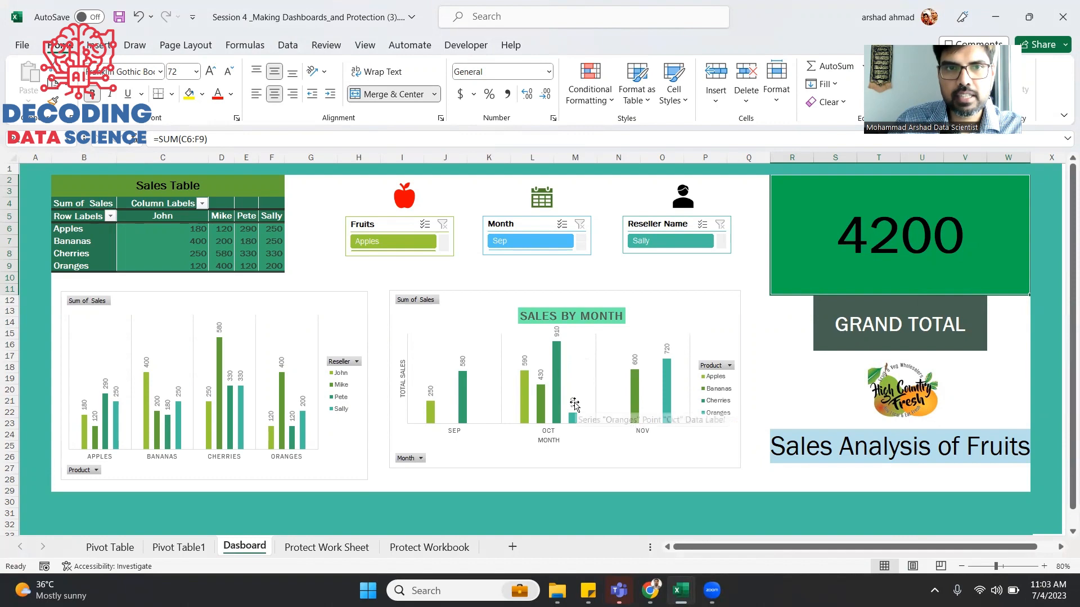
{"action": "key", "text": "alt+Tab"}
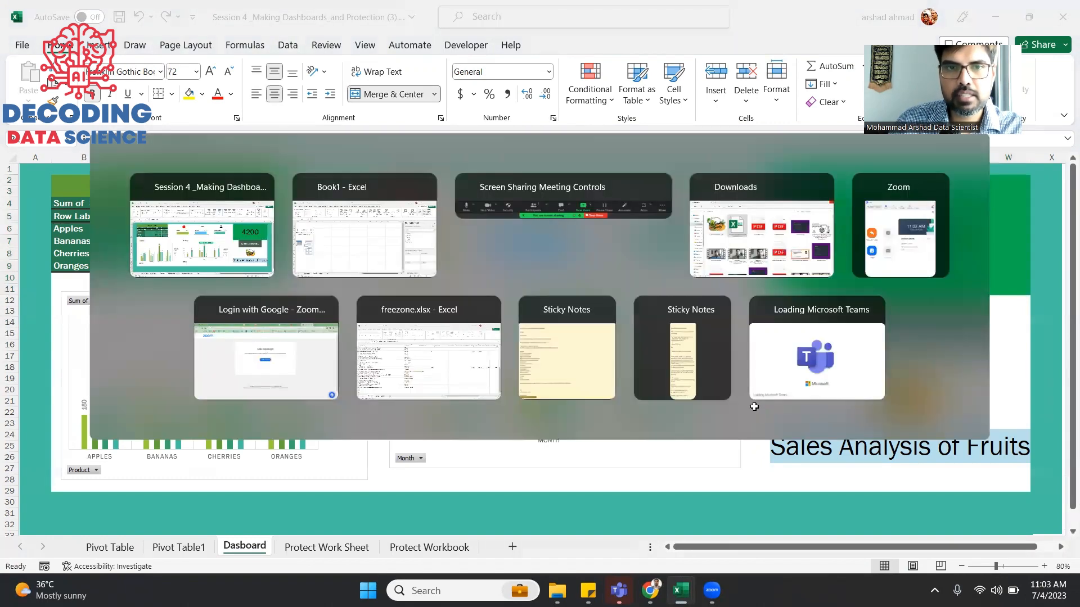
{"action": "left_click_drag", "start_coordinate": [880, 278], "coordinate": [989, 444]}
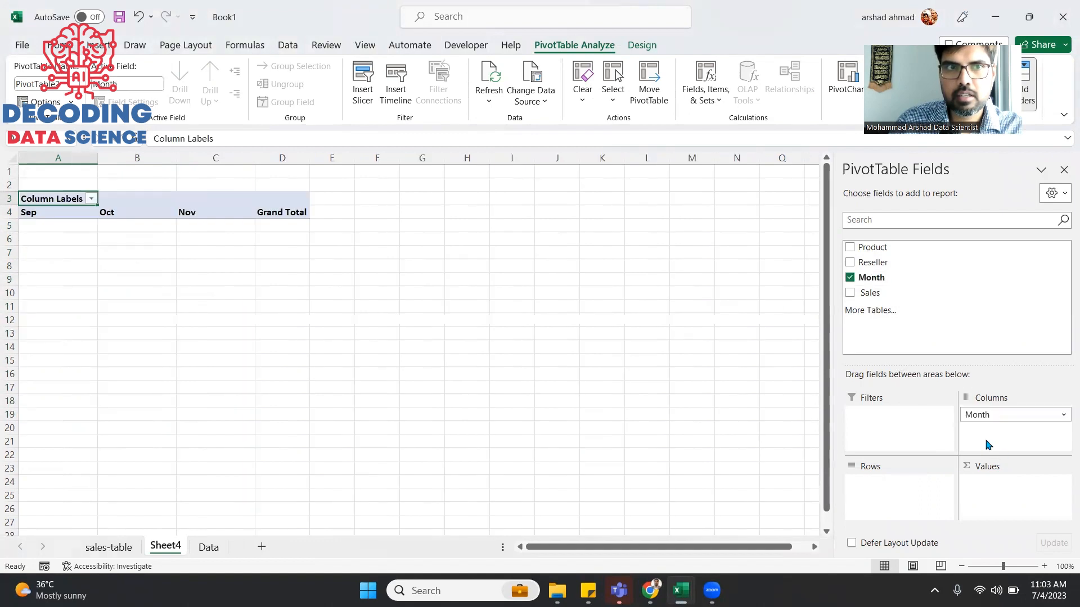
{"action": "left_click_drag", "start_coordinate": [878, 248], "coordinate": [892, 505]}
{"action": "left_click_drag", "start_coordinate": [870, 293], "coordinate": [1017, 479]}
Check the Sales by Month chart on the reference dashboard and insert a clustered column PivotChart from the product-by-month PivotTable
{"action": "key", "text": "alt+Tab"}
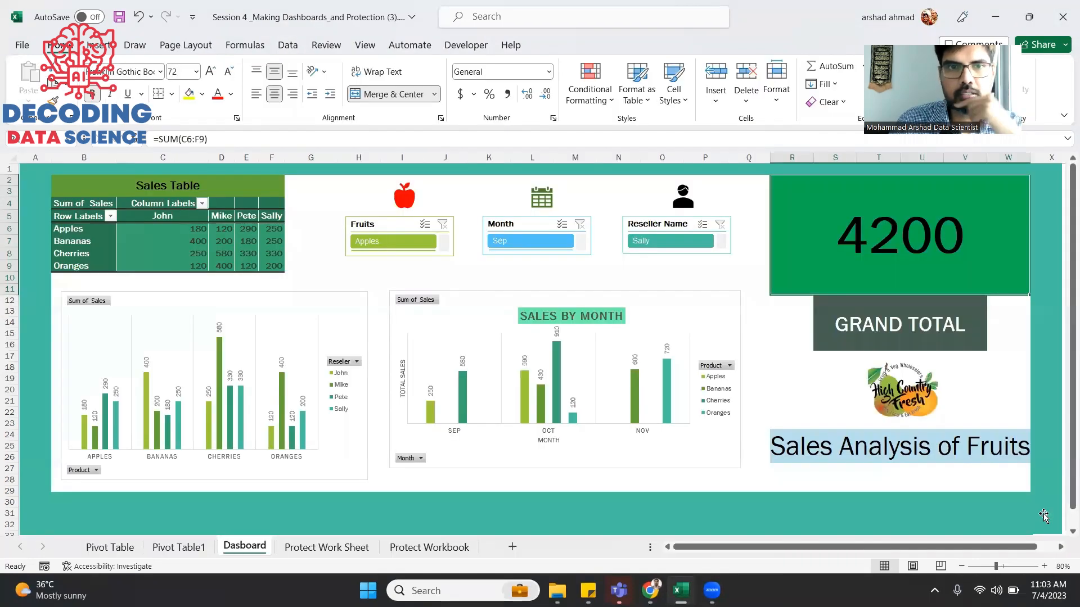
{"action": "key", "text": "alt+Tab"}
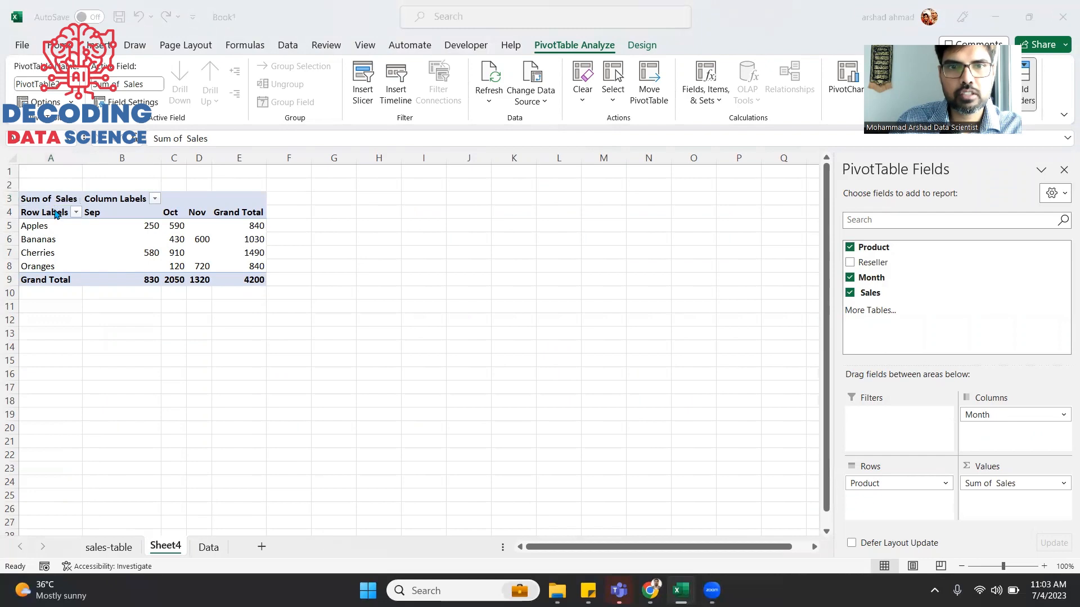
{"action": "key", "text": "alt+Tab"}
{"action": "key", "text": "alt+Tab"}
{"action": "left_click_drag", "start_coordinate": [53, 212], "coordinate": [235, 280]}
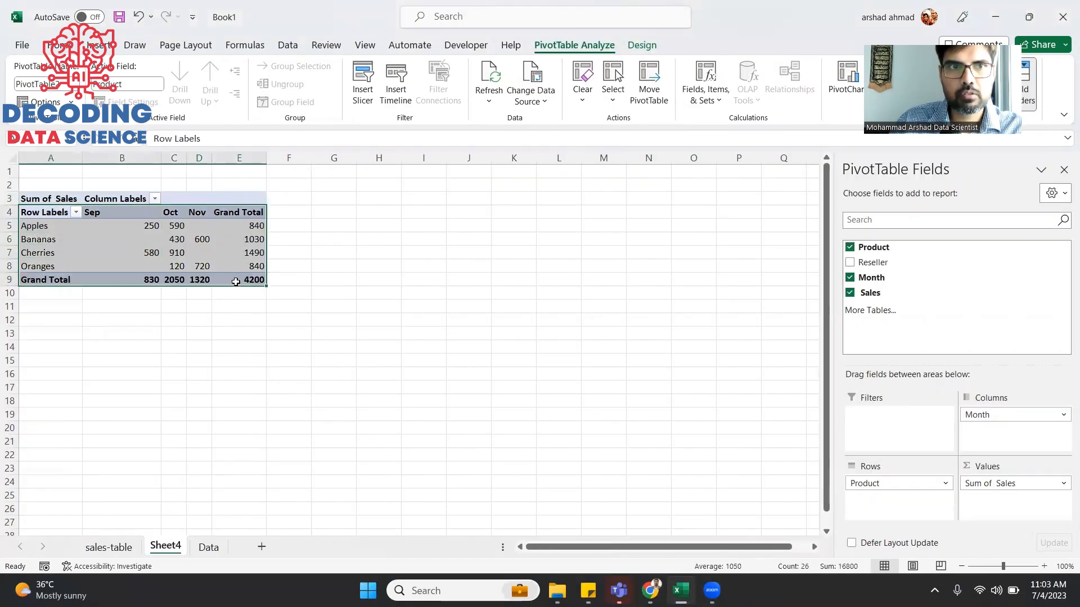
{"action": "left_click", "coordinate": [105, 49]}
{"action": "left_click", "coordinate": [350, 90]}
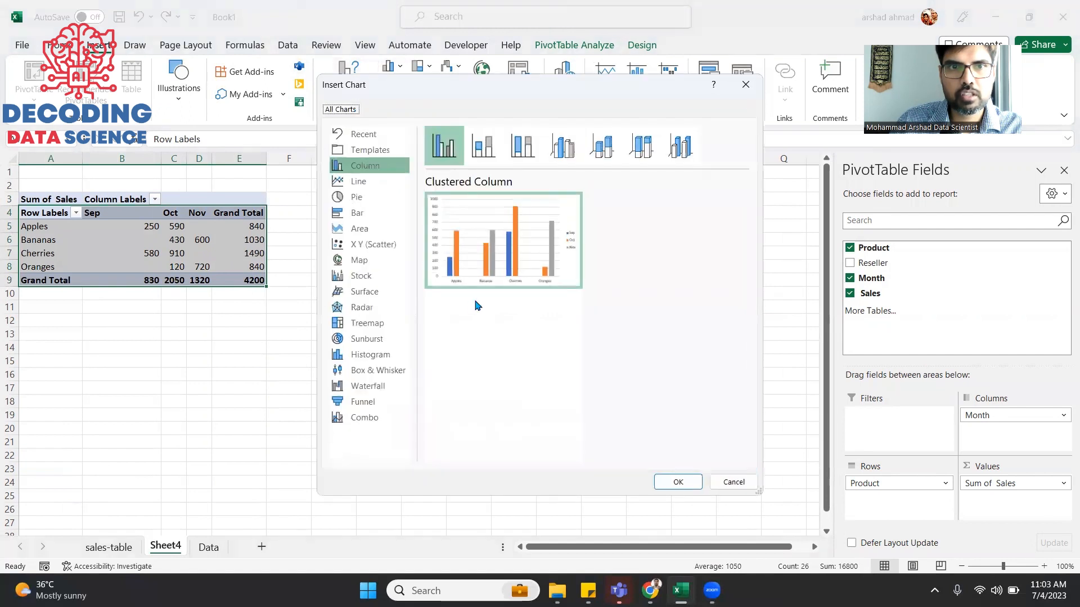
{"action": "mouse_move", "coordinate": [493, 269]}
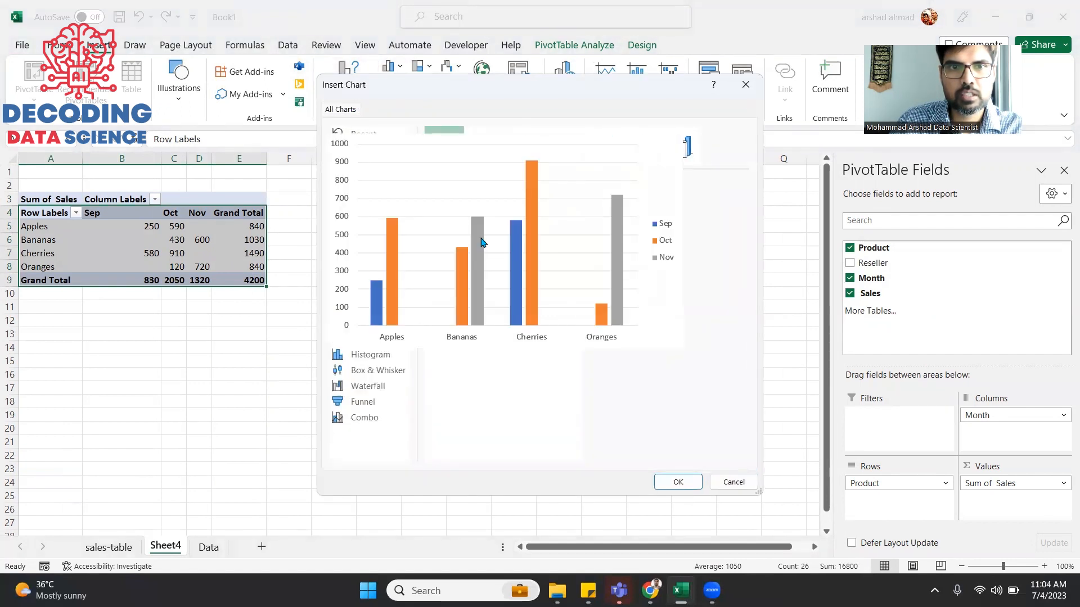
{"action": "left_click", "coordinate": [668, 482]}
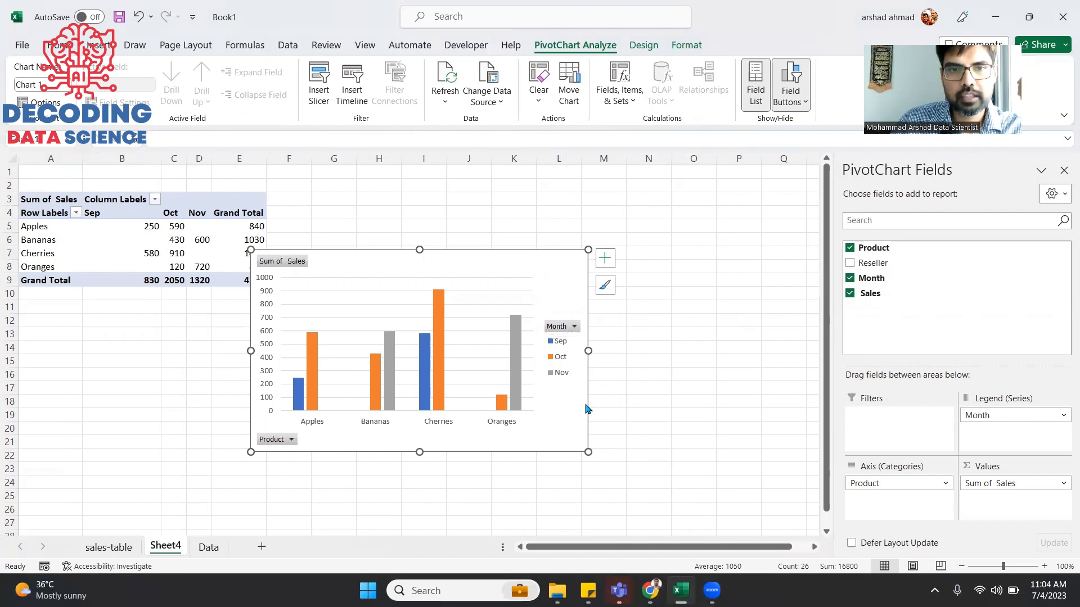
Switch the PivotChart's rows and columns so months form the axis and products the series, and move the chart clear of the PivotTable
{"action": "right_click", "coordinate": [525, 264]}
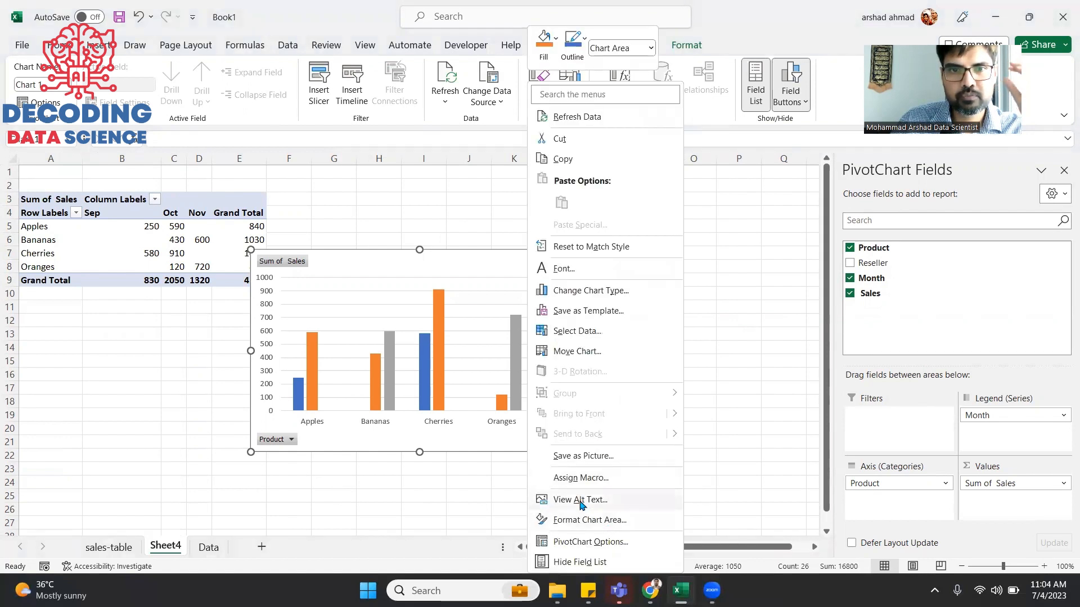
{"action": "right_click", "coordinate": [409, 289]}
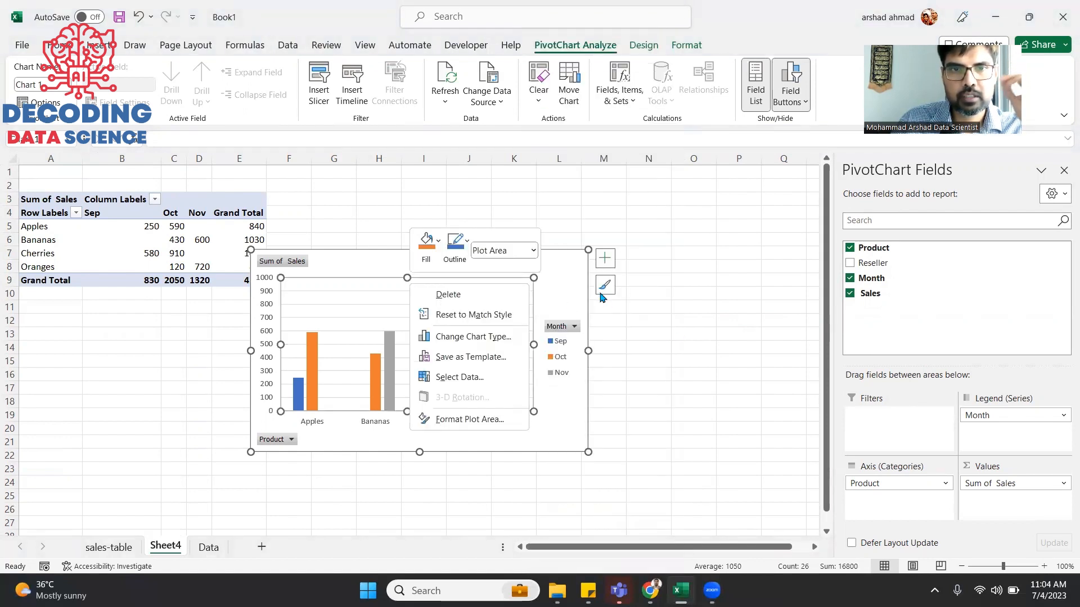
{"action": "left_click", "coordinate": [564, 289]}
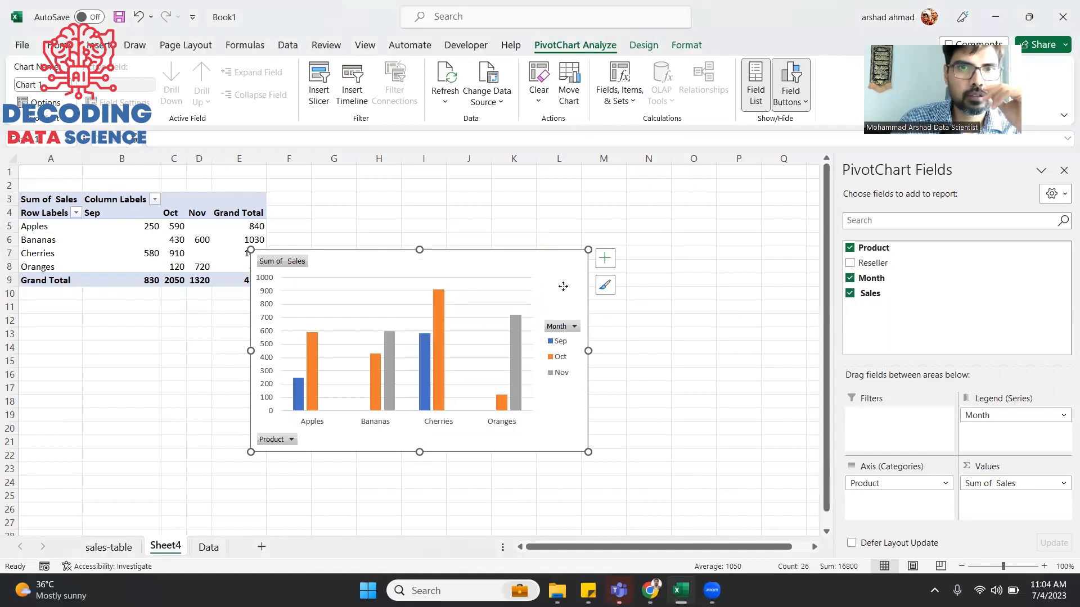
{"action": "right_click", "coordinate": [565, 290]}
{"action": "left_click", "coordinate": [498, 292]}
{"action": "right_click", "coordinate": [498, 291]}
{"action": "left_click", "coordinate": [466, 289]}
{"action": "right_click", "coordinate": [465, 289]}
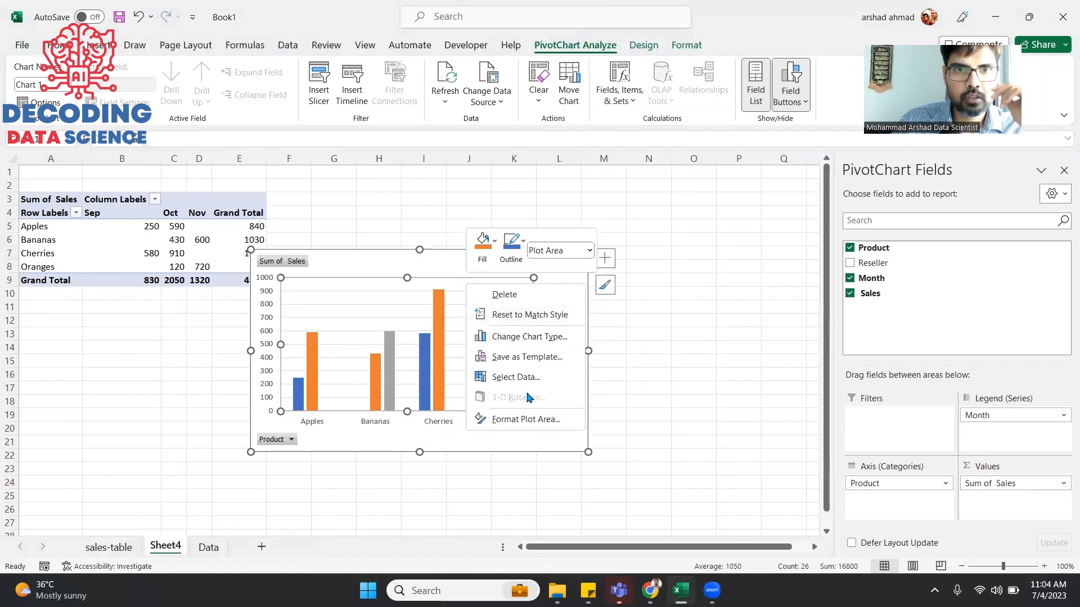
{"action": "left_click", "coordinate": [513, 377]}
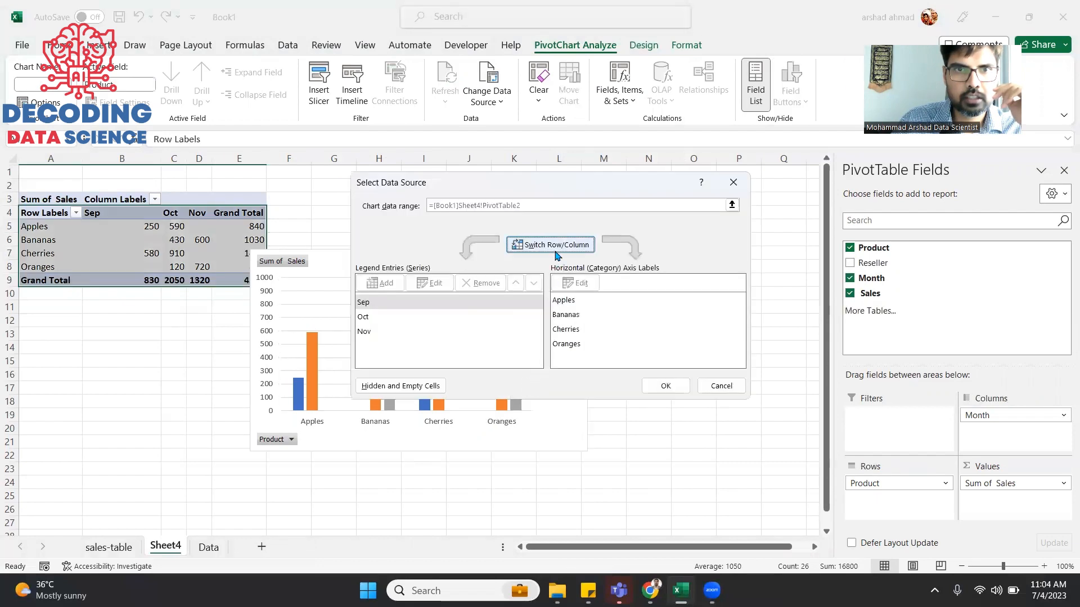
{"action": "left_click", "coordinate": [554, 245]}
{"action": "left_click", "coordinate": [663, 386]}
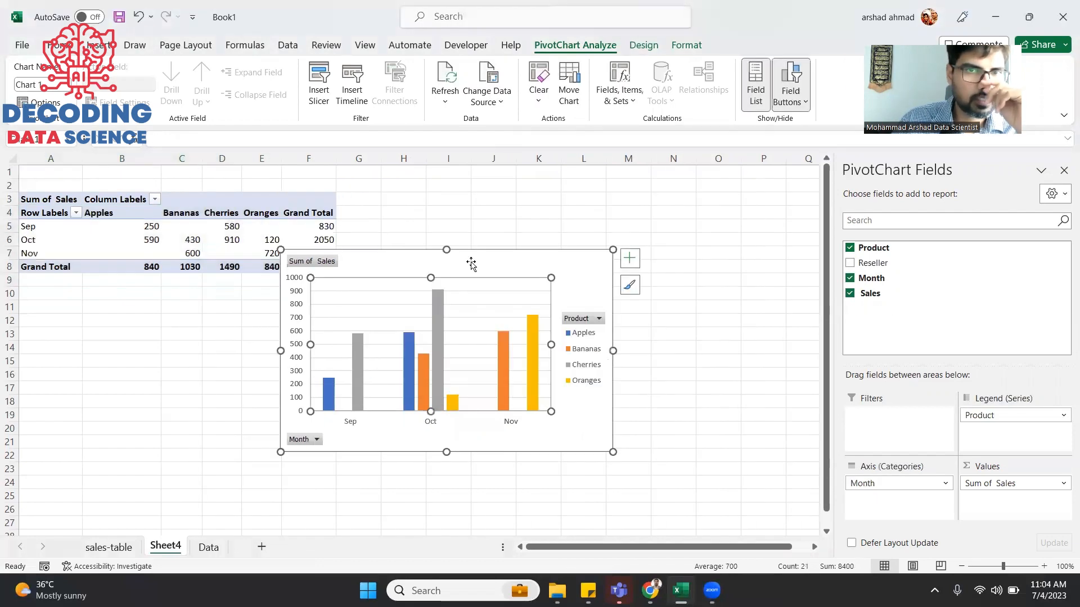
{"action": "left_click_drag", "start_coordinate": [463, 250], "coordinate": [557, 263]}
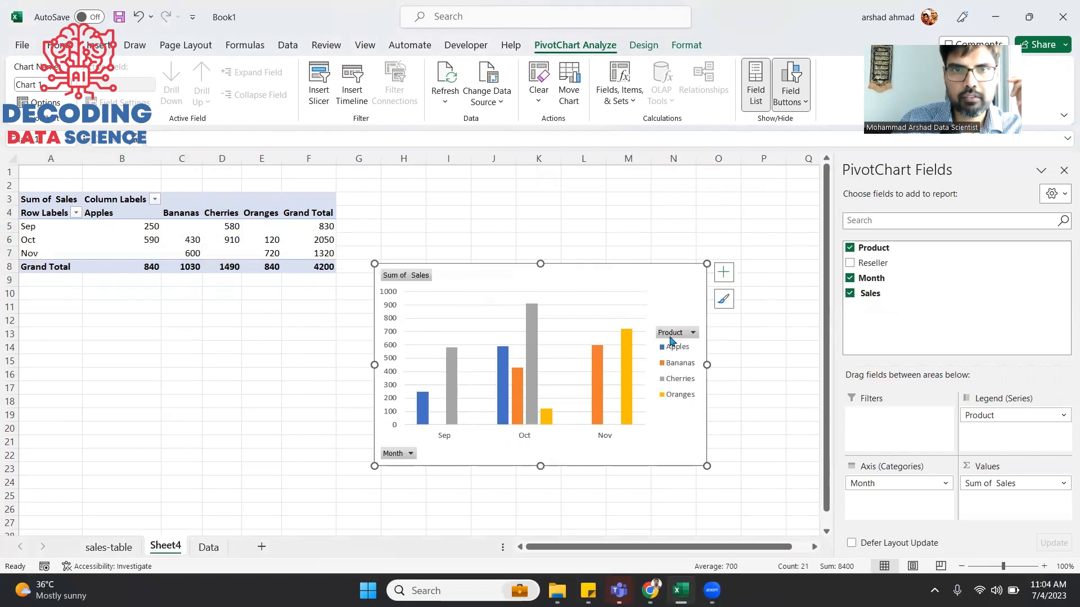
Add data labels to the columns of the month PivotChart, leaving axis titles off
{"action": "left_click", "coordinate": [727, 283]}
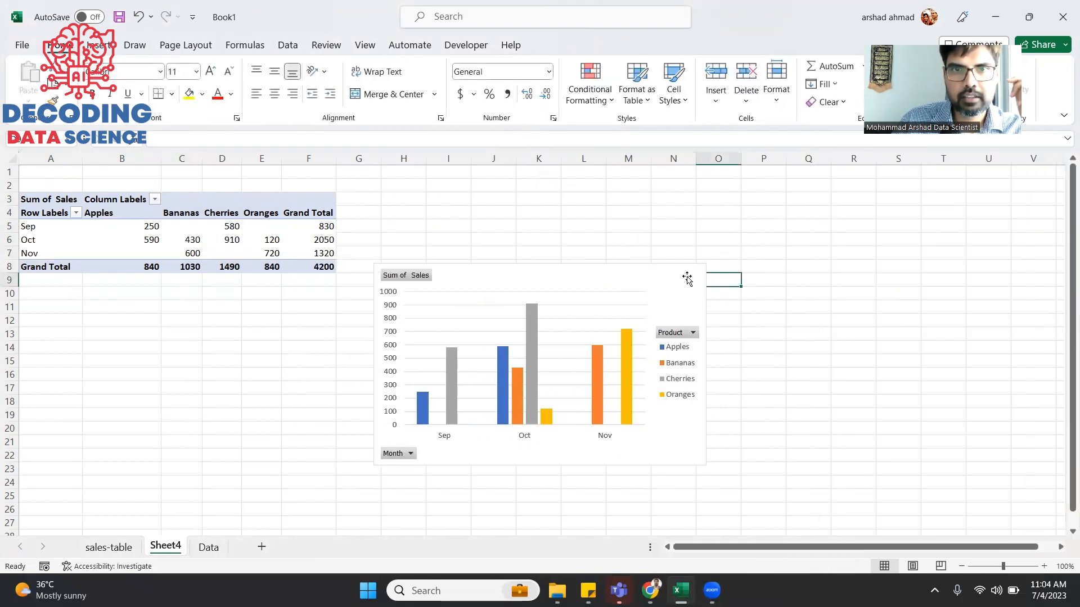
{"action": "left_click", "coordinate": [702, 278]}
{"action": "left_click", "coordinate": [723, 272]}
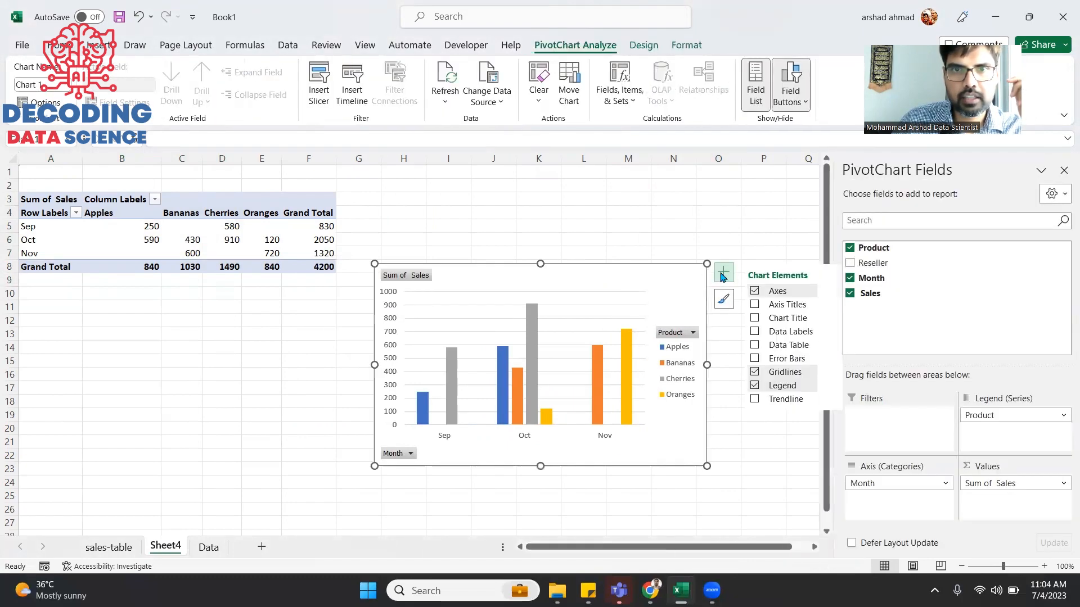
{"action": "left_click", "coordinate": [755, 331]}
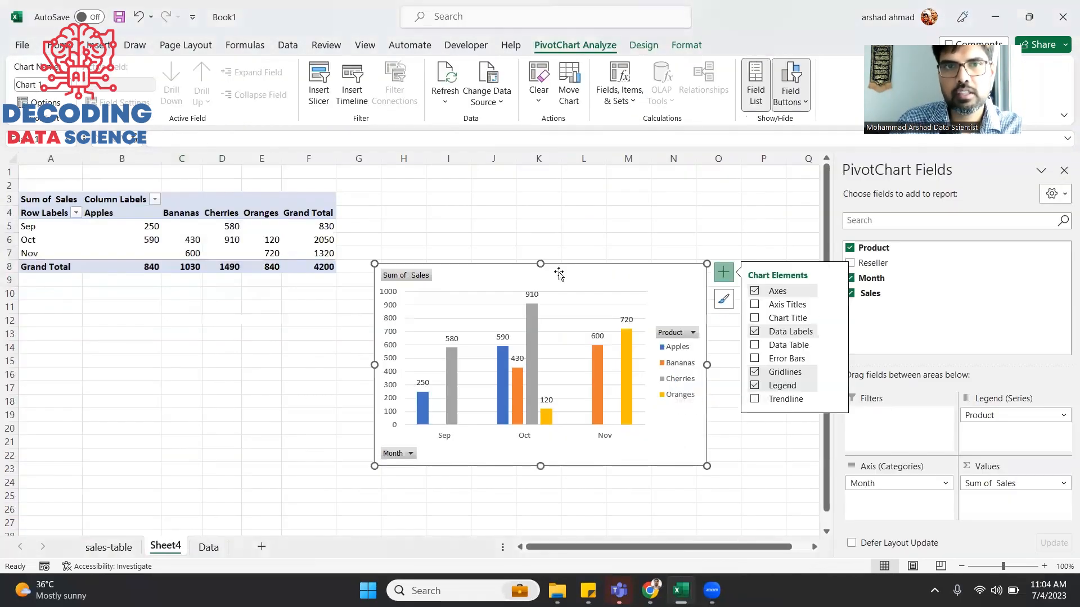
{"action": "left_click", "coordinate": [754, 308]}
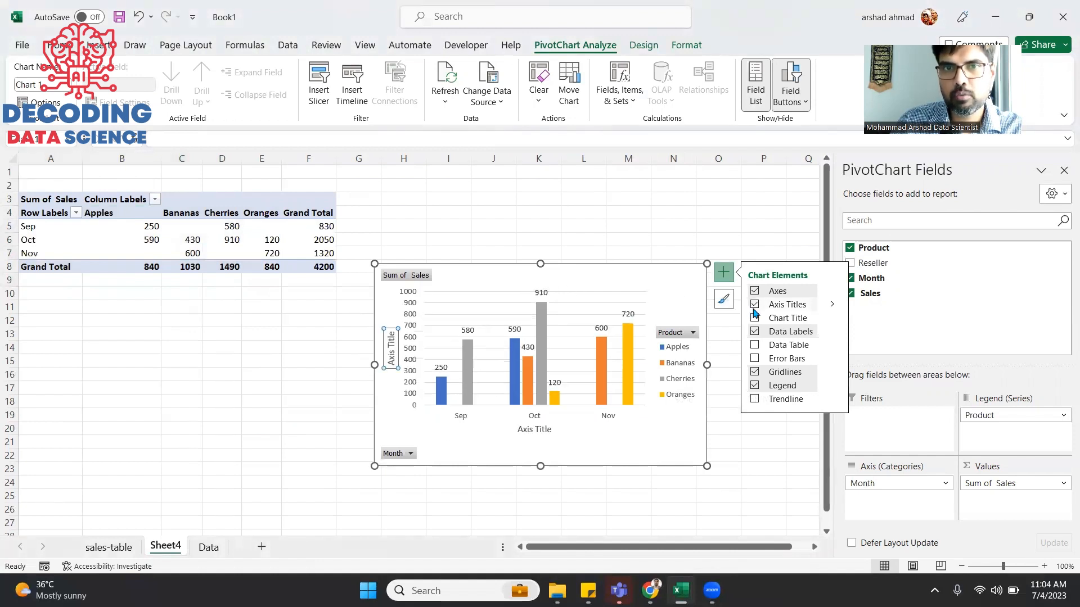
{"action": "left_click", "coordinate": [754, 304]}
Add a chart title to the month PivotChart reading "Sales by Month"
{"action": "left_click", "coordinate": [754, 318]}
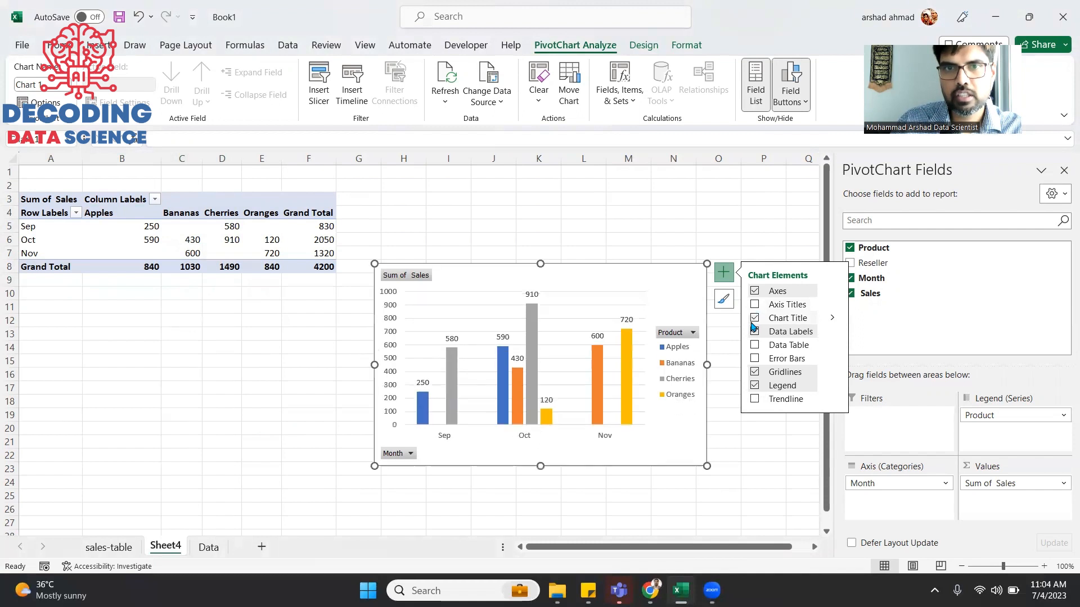
{"action": "left_click", "coordinate": [541, 299]}
{"action": "triple_click", "coordinate": [543, 306]}
{"action": "type", "text": "Sales by Month"}
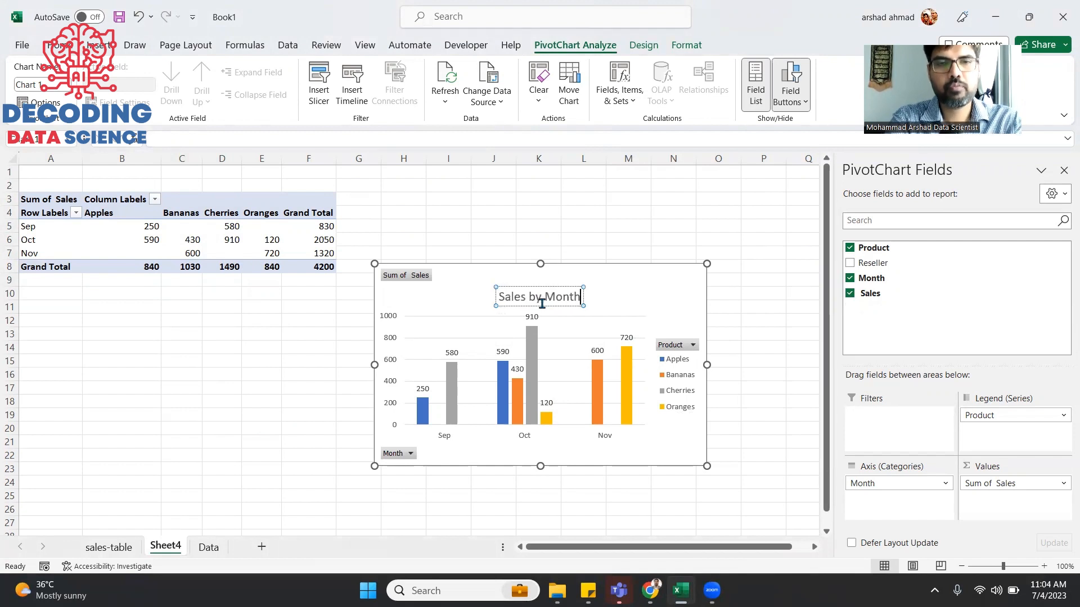
{"action": "left_click", "coordinate": [671, 317]}
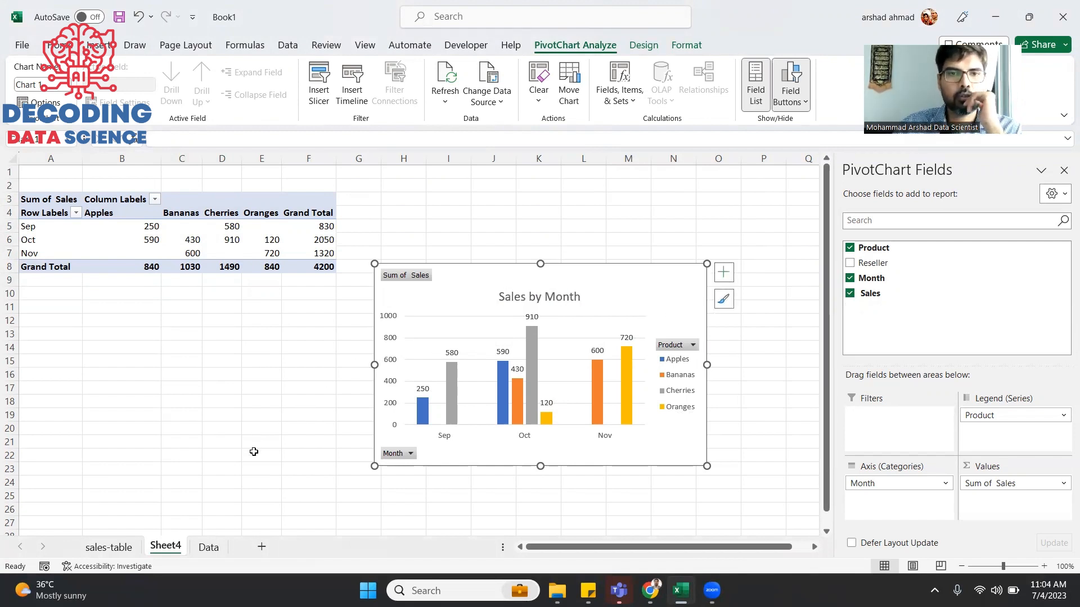
Rename the worksheet Sheet4 as sales-month
{"action": "double_click", "coordinate": [165, 546]}
{"action": "type", "text": "sales0"}
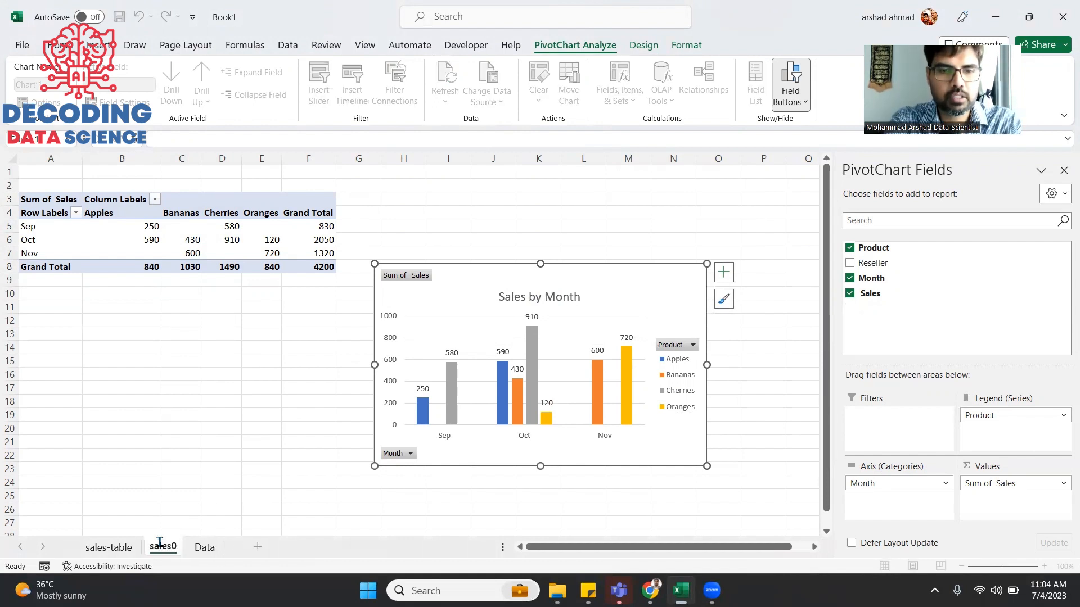
{"action": "key", "text": "BackSpace"}
{"action": "type", "text": "-m"}
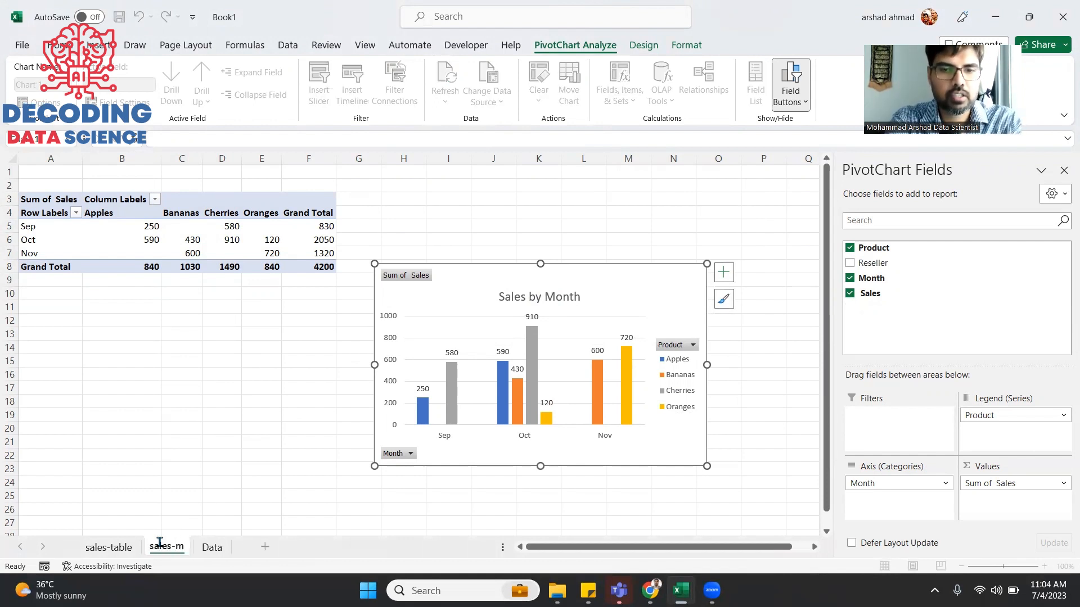
{"action": "type", "text": "onth"}
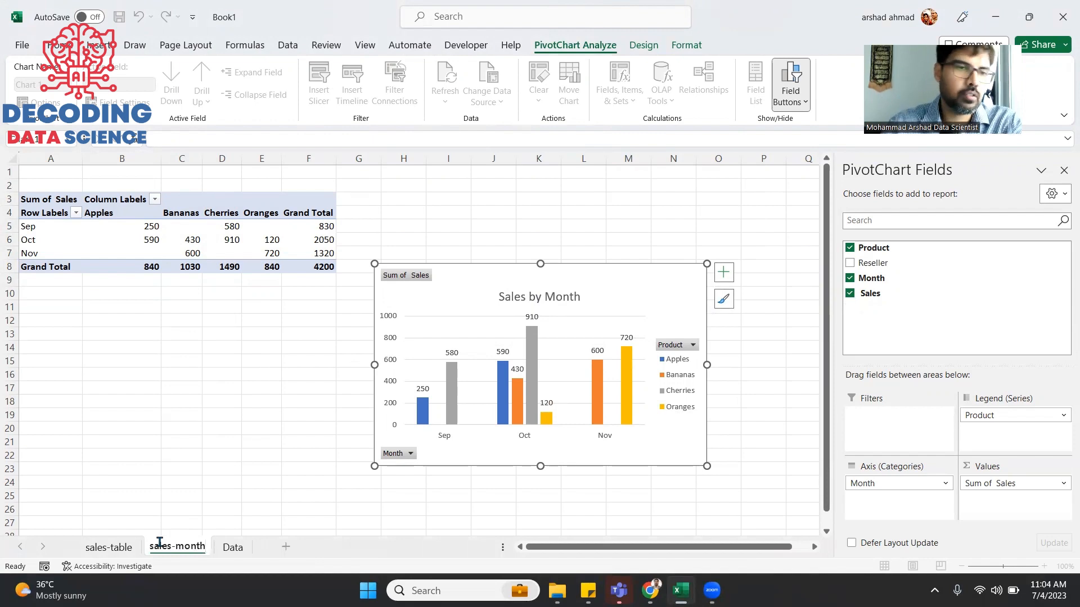
{"action": "left_click", "coordinate": [184, 510]}
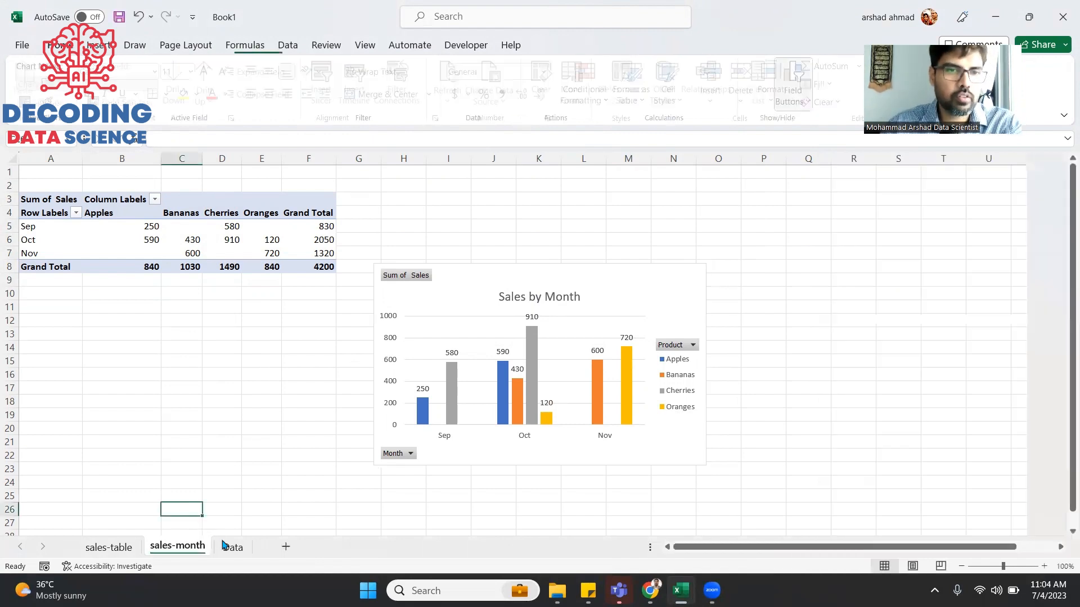
Add a new worksheet after sales-month and name it Dashboard
{"action": "left_click", "coordinate": [285, 546]}
{"action": "double_click", "coordinate": [242, 546]}
{"action": "type", "text": "Dashboard"}
{"action": "left_click", "coordinate": [266, 509]}
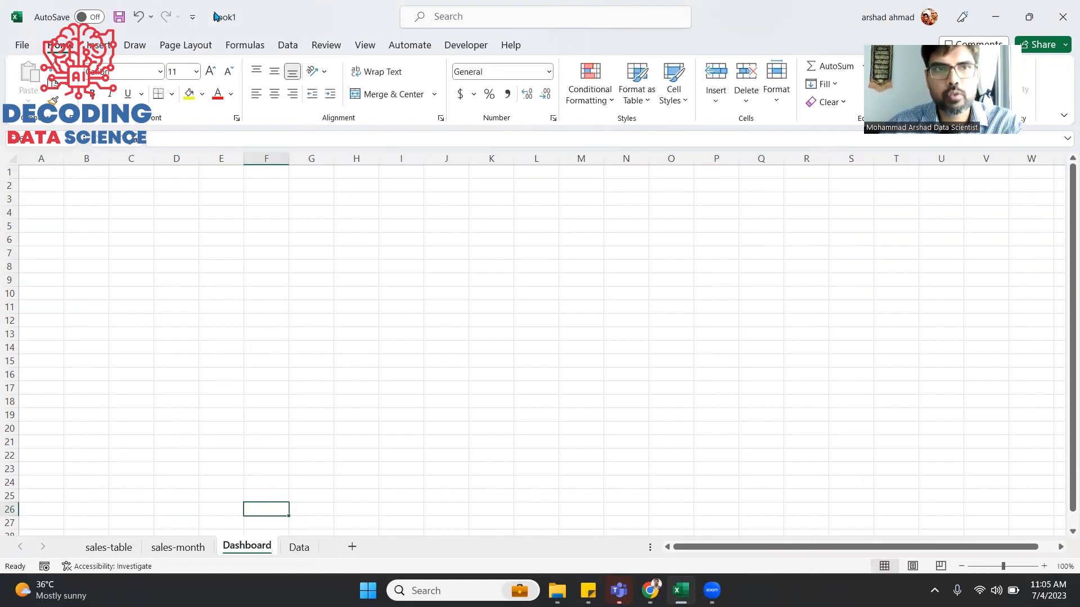
Hide the gridlines on the Dashboard sheet
{"action": "left_click", "coordinate": [362, 45]}
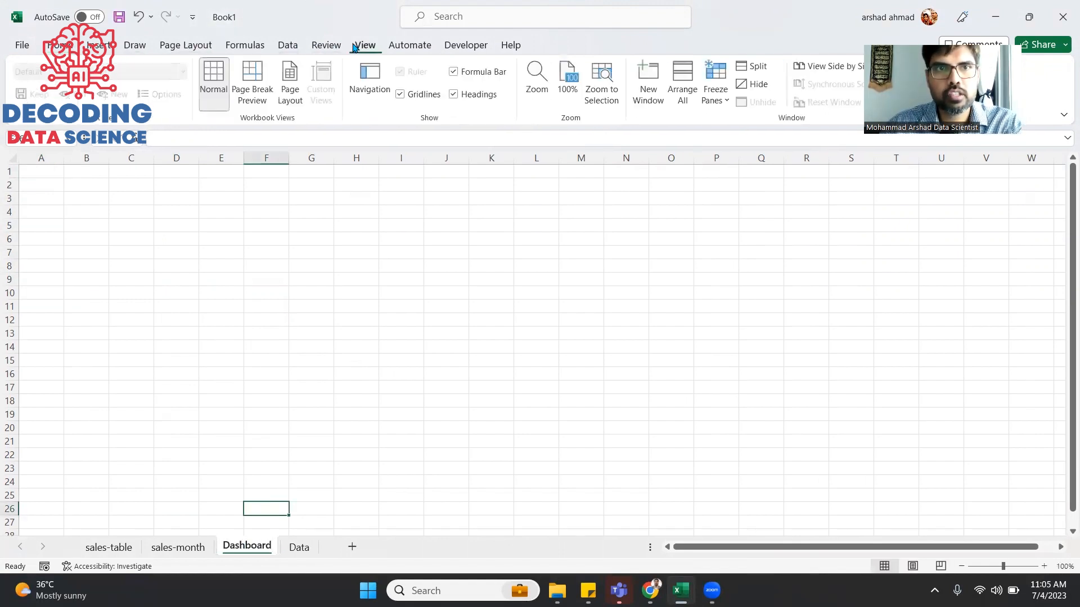
{"action": "left_click", "coordinate": [401, 94]}
{"action": "left_click", "coordinate": [280, 364]}
Copy the product-by-reseller PivotTable from row 4 through the grand total on sales-table and paste it at cell D9 of the Dashboard sheet
{"action": "left_click", "coordinate": [116, 547]}
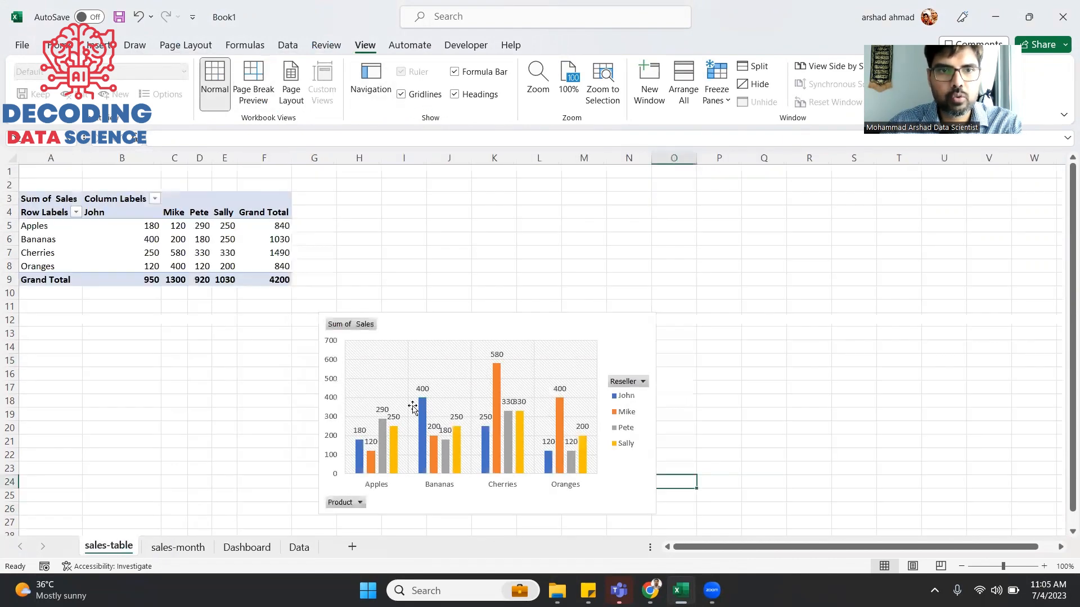
{"action": "left_click_drag", "start_coordinate": [274, 212], "coordinate": [22, 281]}
{"action": "key", "text": "ctrl+c"}
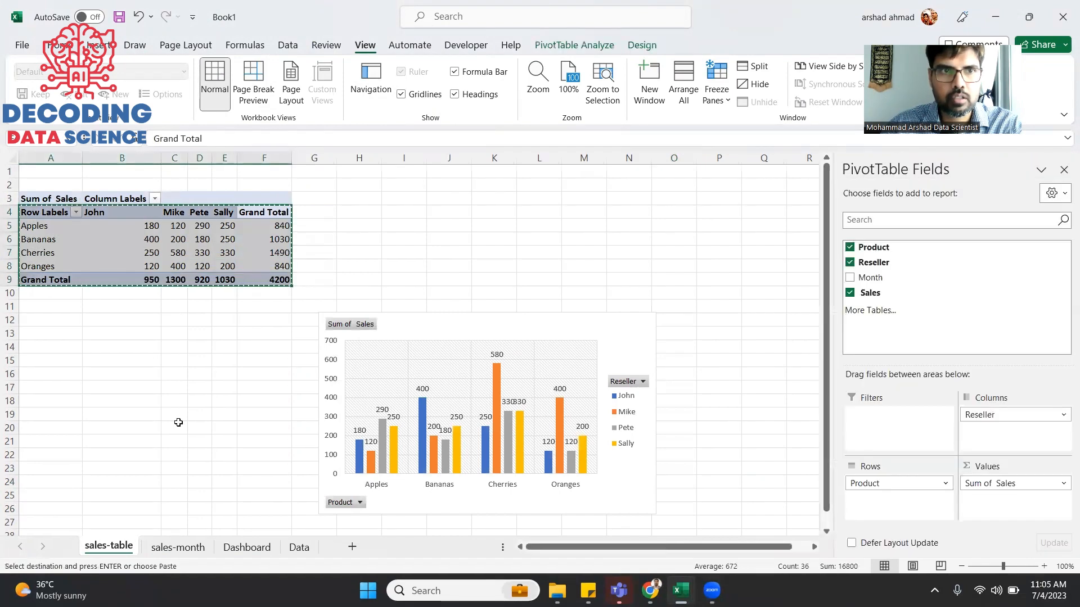
{"action": "left_click", "coordinate": [248, 547]}
{"action": "left_click", "coordinate": [134, 232]}
{"action": "left_click", "coordinate": [166, 268]}
{"action": "left_click", "coordinate": [165, 296]}
{"action": "left_click", "coordinate": [182, 277]}
{"action": "key", "text": "ctrl+v"}
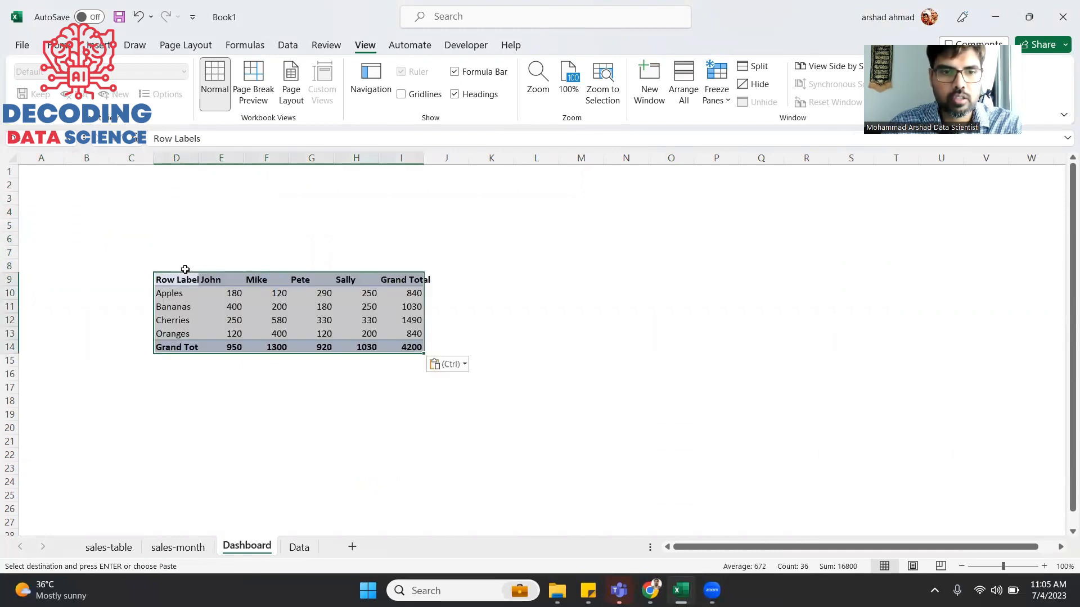
Move the pasted sales table up on the Dashboard sheet so it starts at cell D6
{"action": "key", "text": "ctrl+x"}
{"action": "left_click", "coordinate": [190, 248]}
{"action": "left_click", "coordinate": [186, 237]}
{"action": "key", "text": "ctrl+v"}
{"action": "left_click", "coordinate": [183, 329]}
Examine the layout of the finished dashboard in the reference workbook, and return to Book1
{"action": "key", "text": "alt+Tab"}
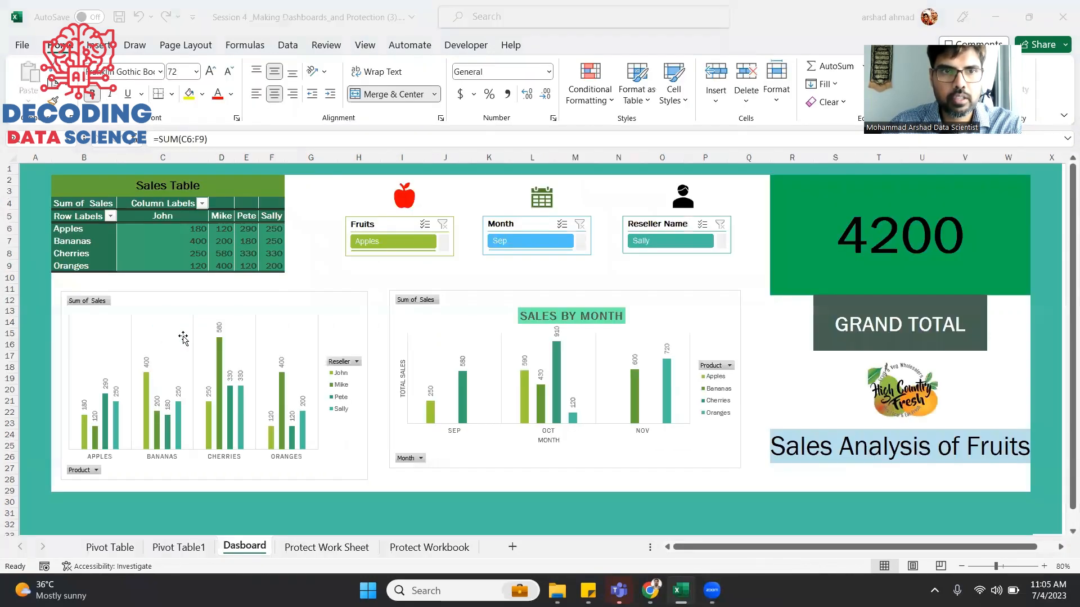
{"action": "key", "text": "alt+Tab"}
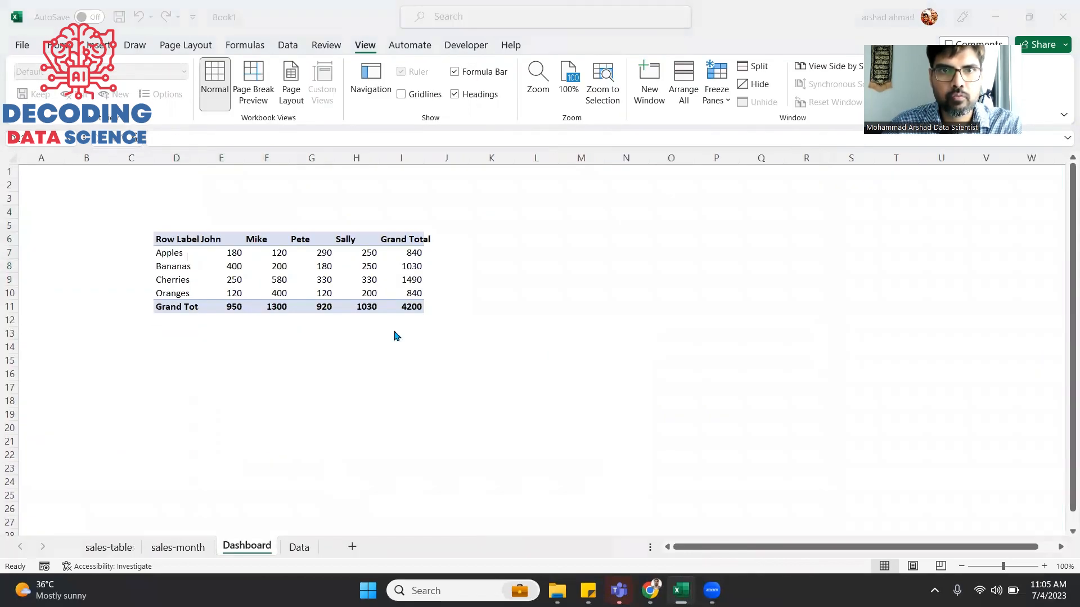
{"action": "key", "text": "alt+Tab"}
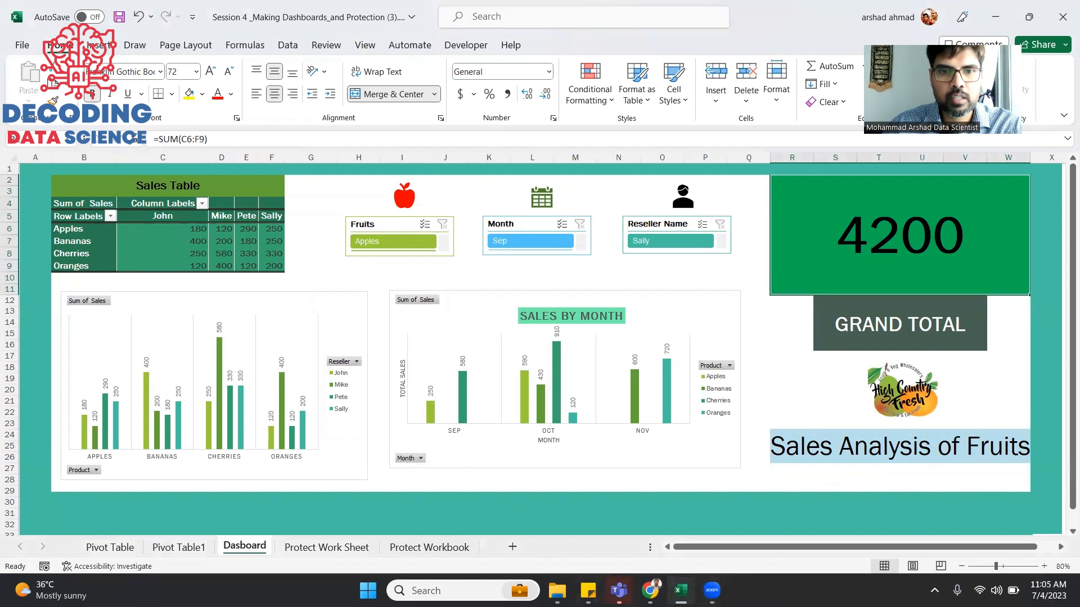
{"action": "mouse_move", "coordinate": [680, 591]}
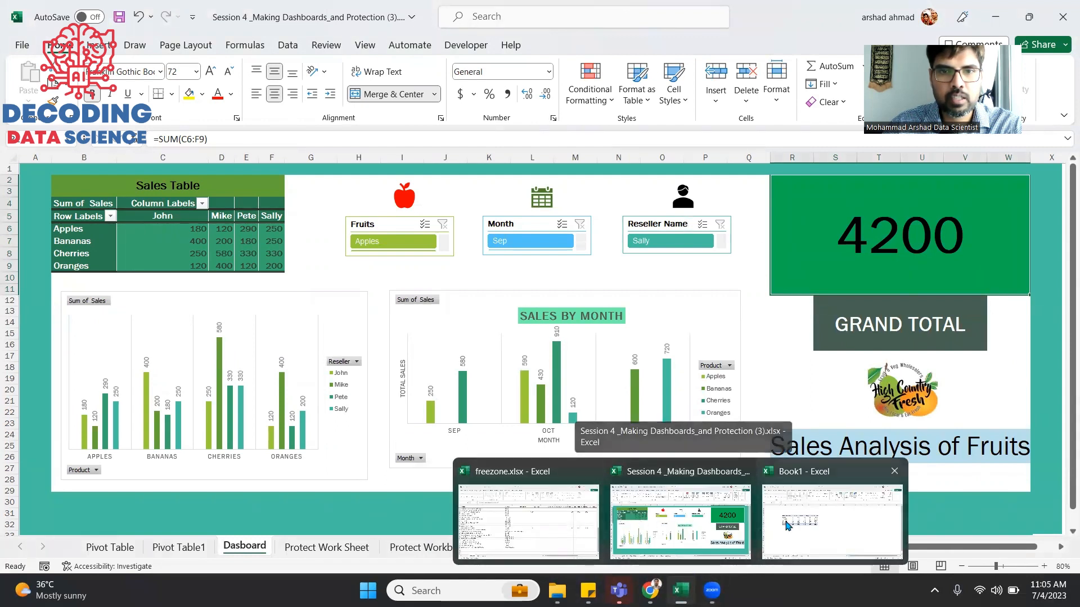
{"action": "left_click", "coordinate": [826, 522]}
Copy the product-by-reseller chart from sales-table to the Dashboard sheet and position it just below the sales table, shifted slightly left of column D
{"action": "left_click", "coordinate": [109, 547]}
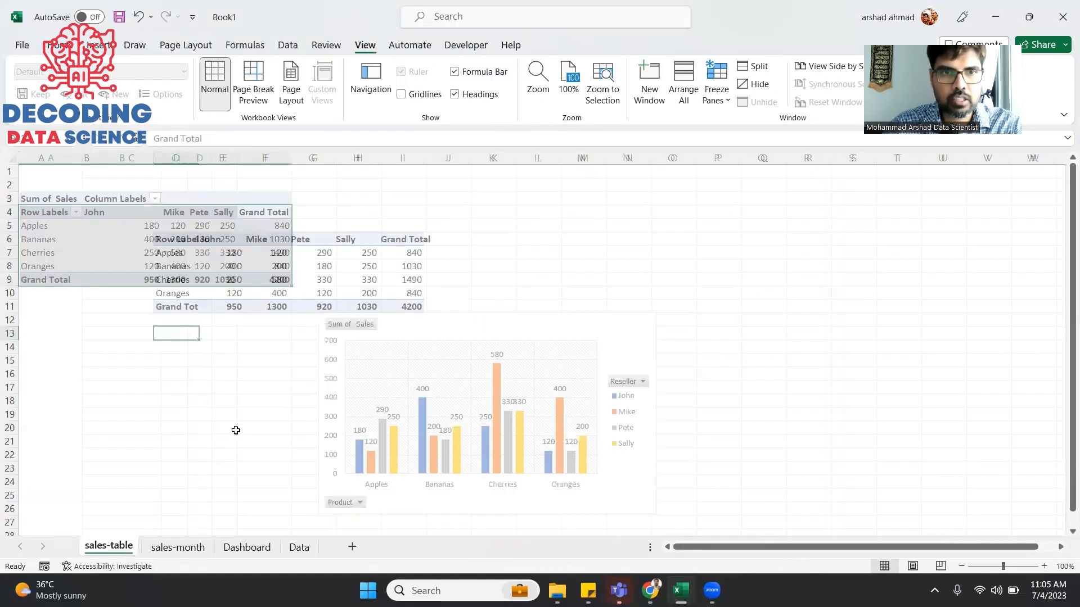
{"action": "left_click", "coordinate": [407, 332]}
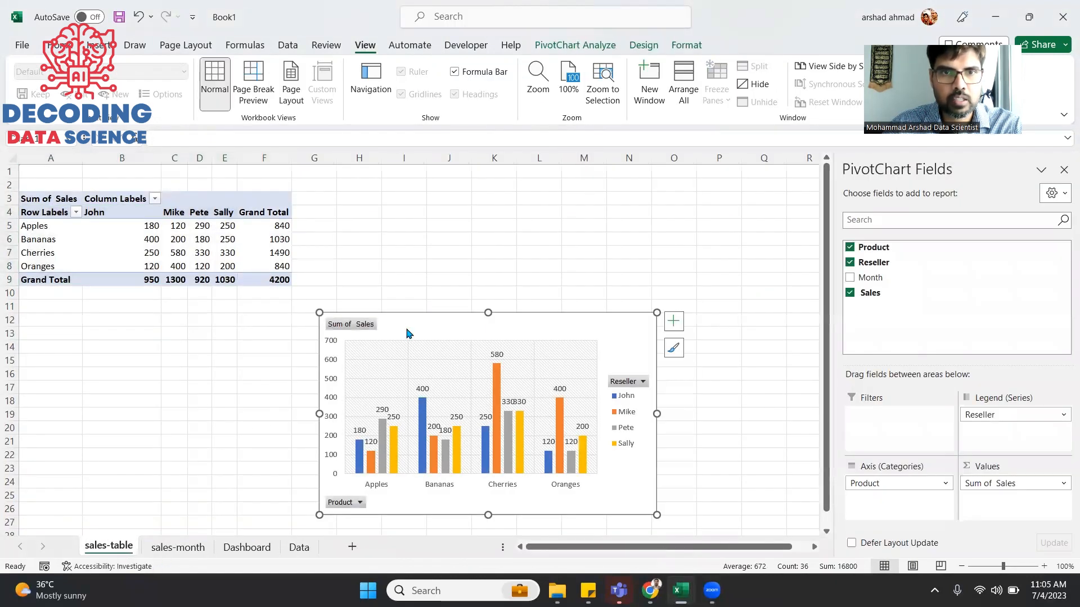
{"action": "key", "text": "alt+Tab"}
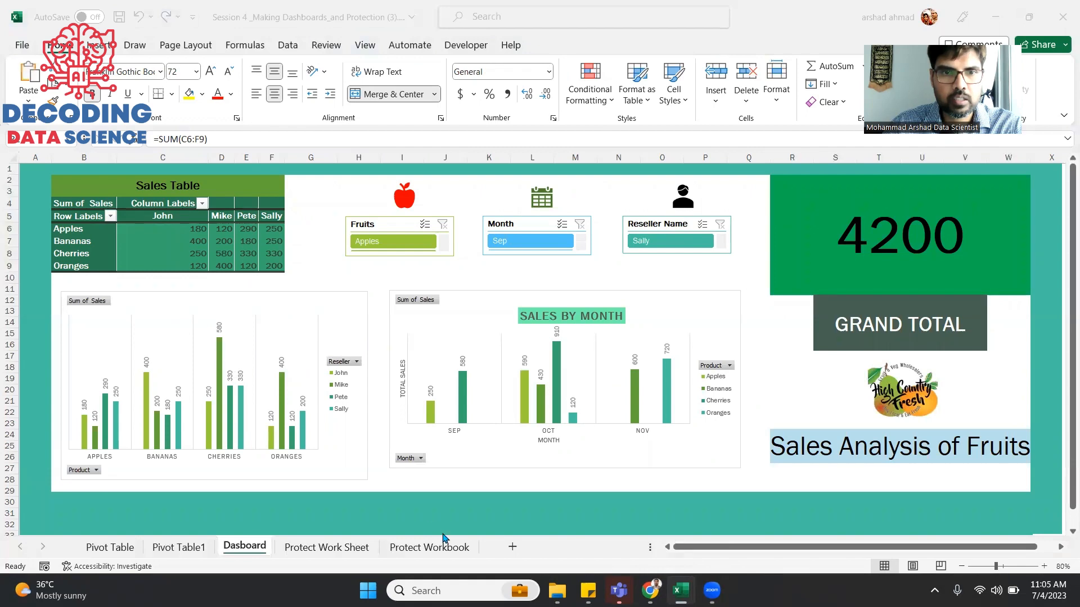
{"action": "key", "text": "alt+Tab"}
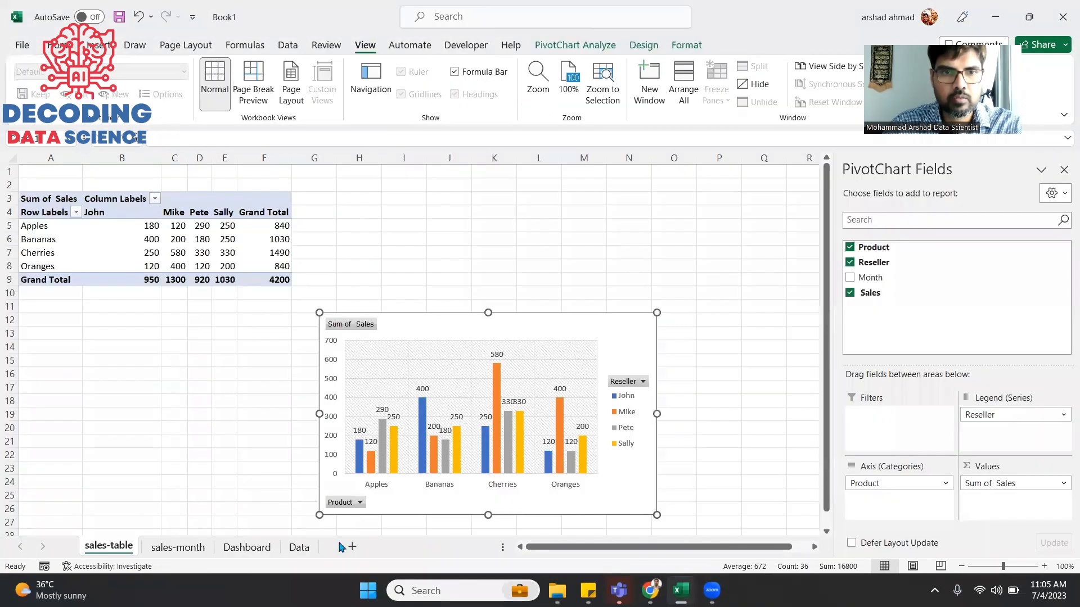
{"action": "left_click", "coordinate": [247, 546]}
{"action": "key", "text": "ctrl+v"}
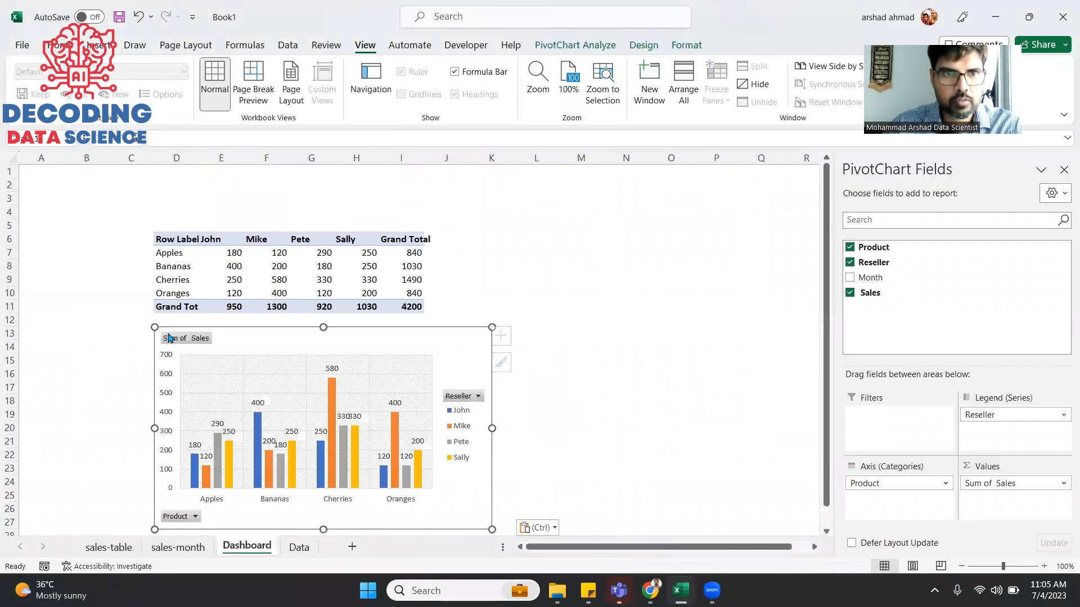
{"action": "mouse_move", "coordinate": [493, 432]}
{"action": "left_mouse_down"}
{"action": "mouse_move", "coordinate": [467, 434]}
{"action": "mouse_move", "coordinate": [483, 432]}
{"action": "left_mouse_up"}
{"action": "left_click", "coordinate": [535, 426]}
{"action": "left_click", "coordinate": [978, 248]}
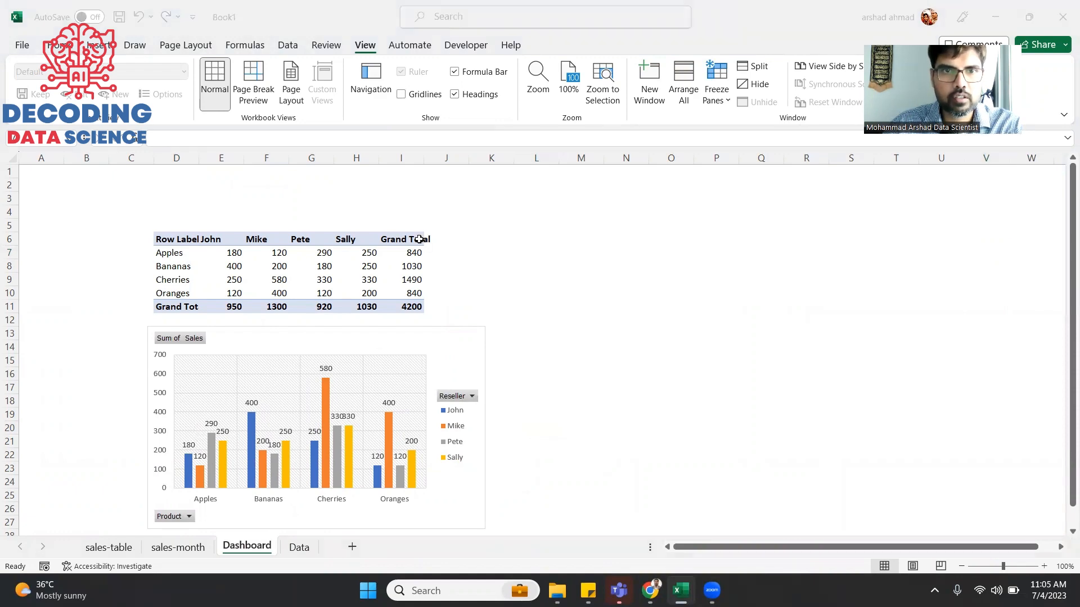
Copy the Sales by Month chart from sales-month to the Dashboard sheet and place it beside the product-by-reseller chart, starting around K13
{"action": "left_click", "coordinate": [588, 334]}
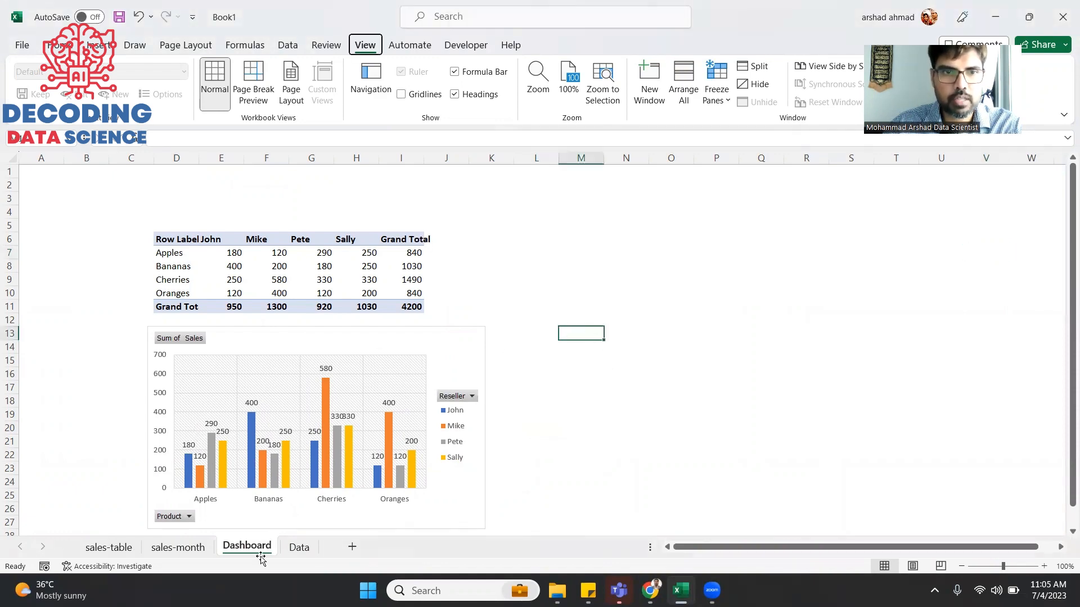
{"action": "left_click", "coordinate": [199, 546]}
{"action": "left_click", "coordinate": [501, 272]}
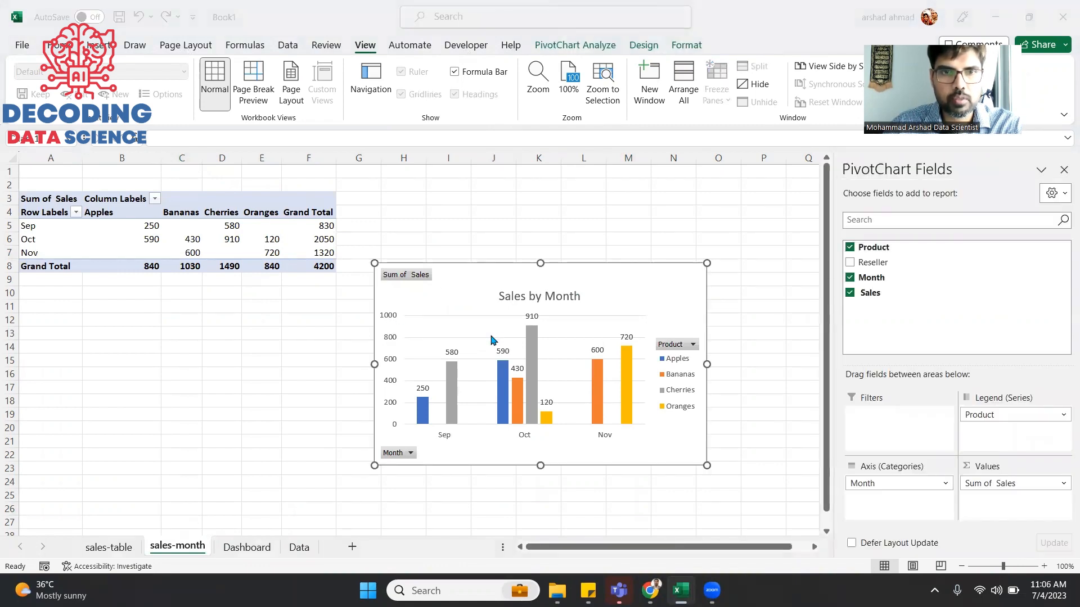
{"action": "key", "text": "alt+Tab"}
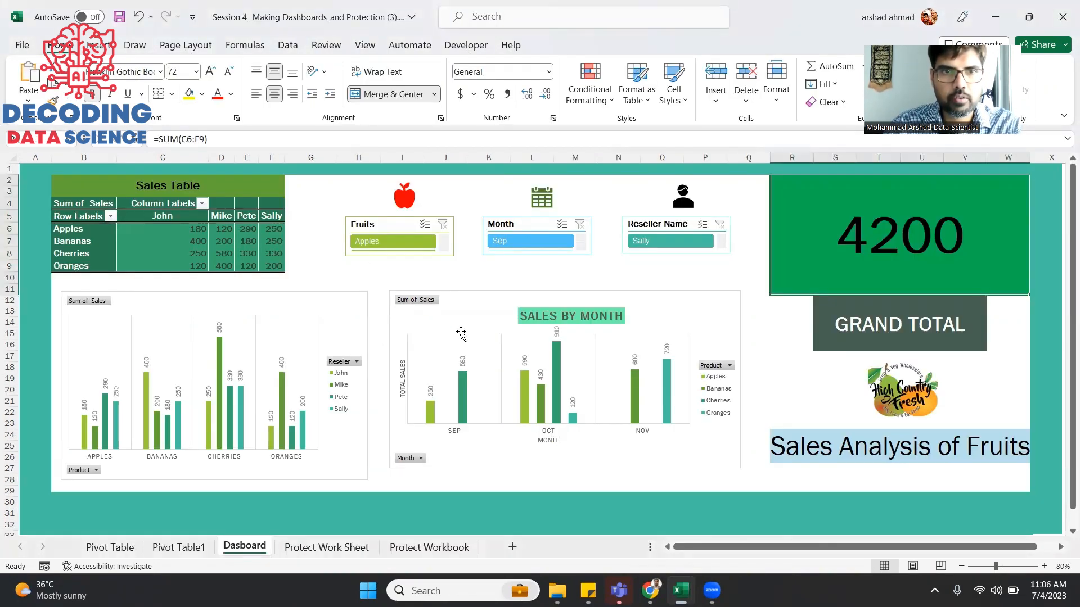
{"action": "key", "text": "alt+Tab"}
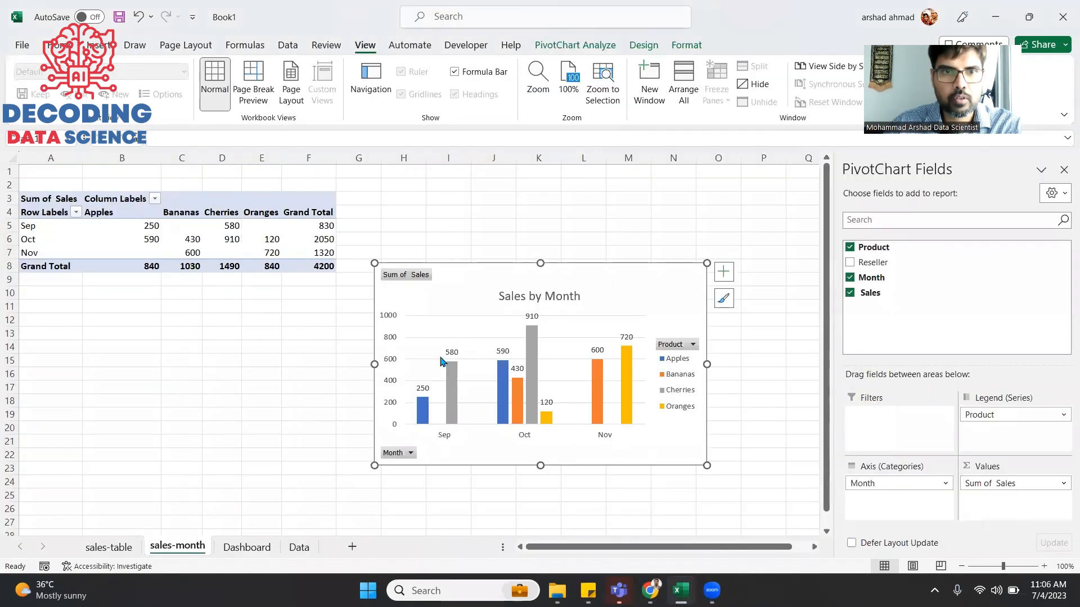
{"action": "left_click", "coordinate": [247, 547]}
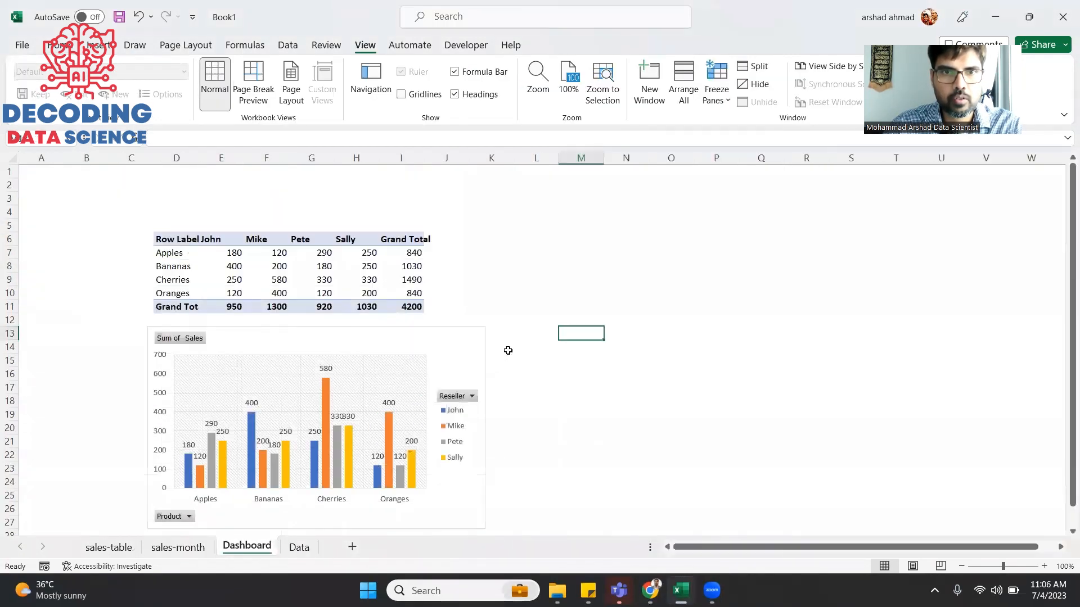
{"action": "left_click", "coordinate": [499, 330]}
{"action": "left_click", "coordinate": [518, 330]}
{"action": "left_click", "coordinate": [507, 331]}
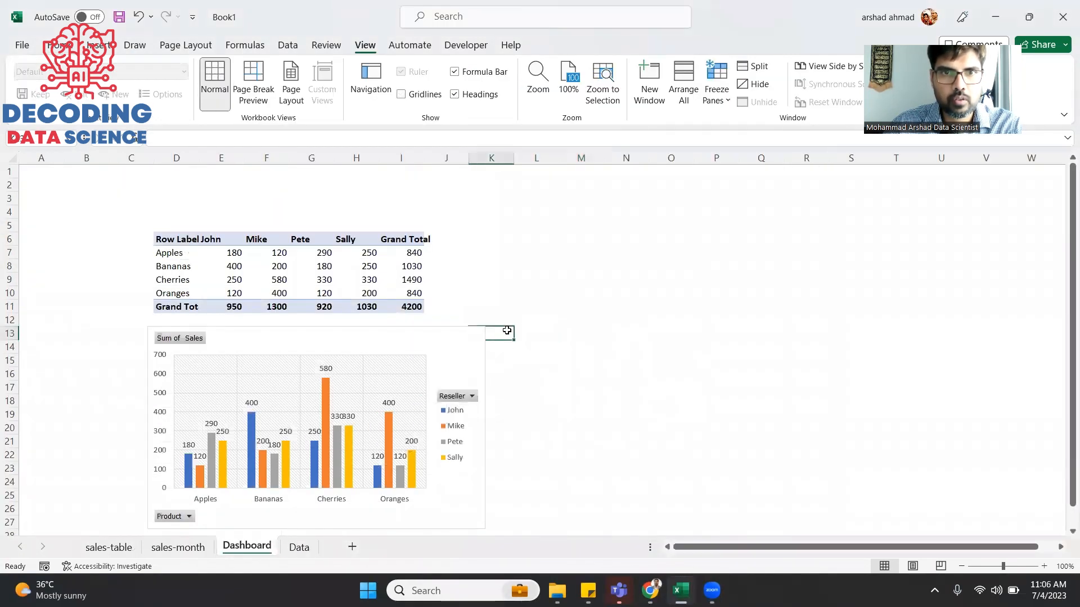
{"action": "key", "text": "ctrl+v"}
{"action": "left_click_drag", "start_coordinate": [553, 357], "coordinate": [569, 356]}
{"action": "left_click", "coordinate": [607, 268]}
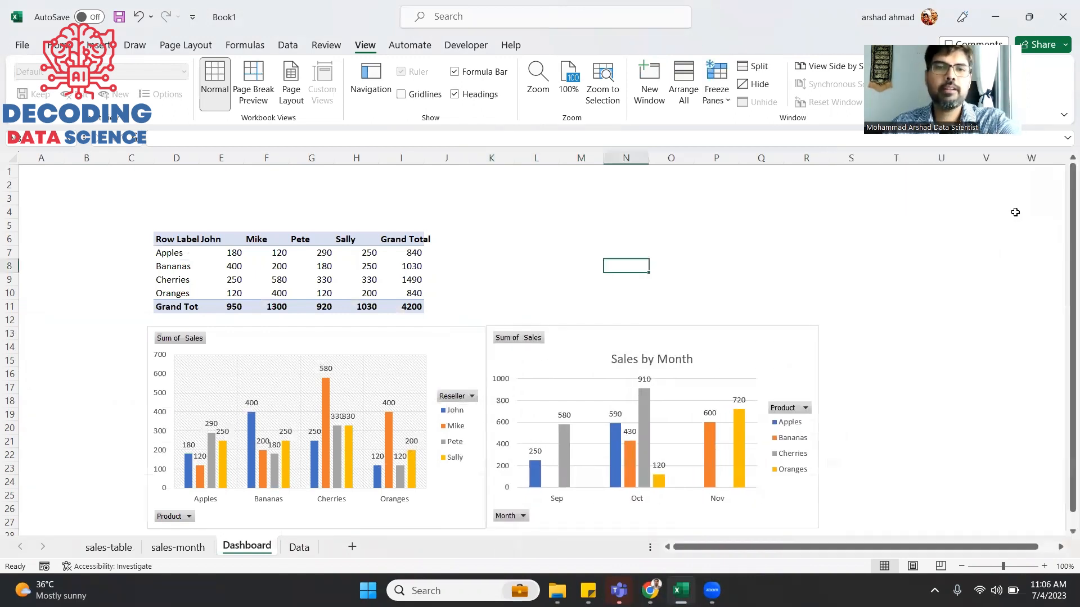
Examine the fruit, month and reseller slicers on the finished dashboard in the reference workbook, and return to Book1
{"action": "left_click", "coordinate": [483, 255]}
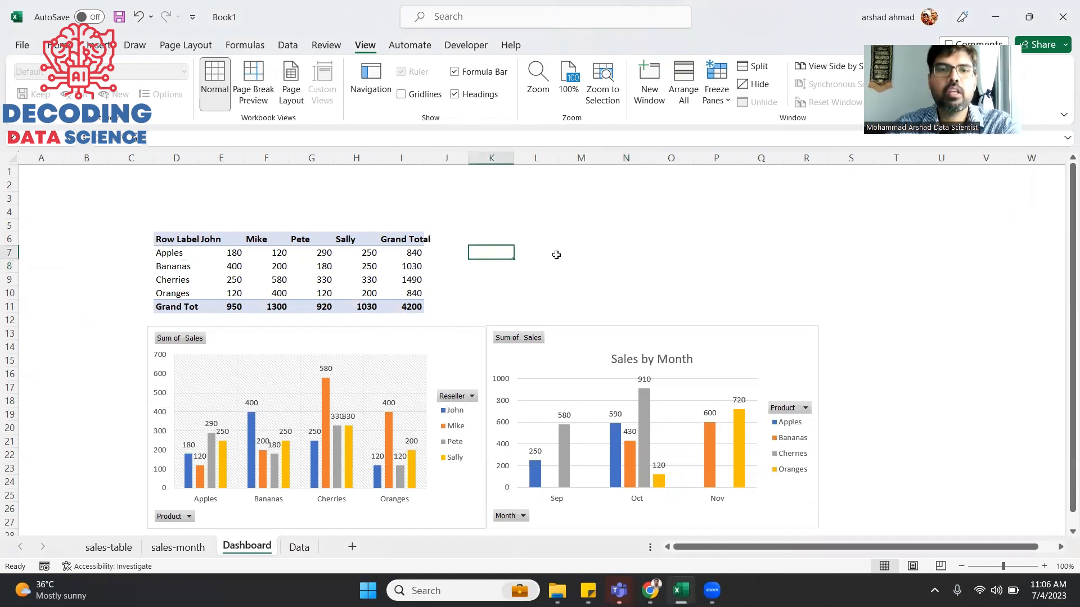
{"action": "key", "text": "alt+Tab"}
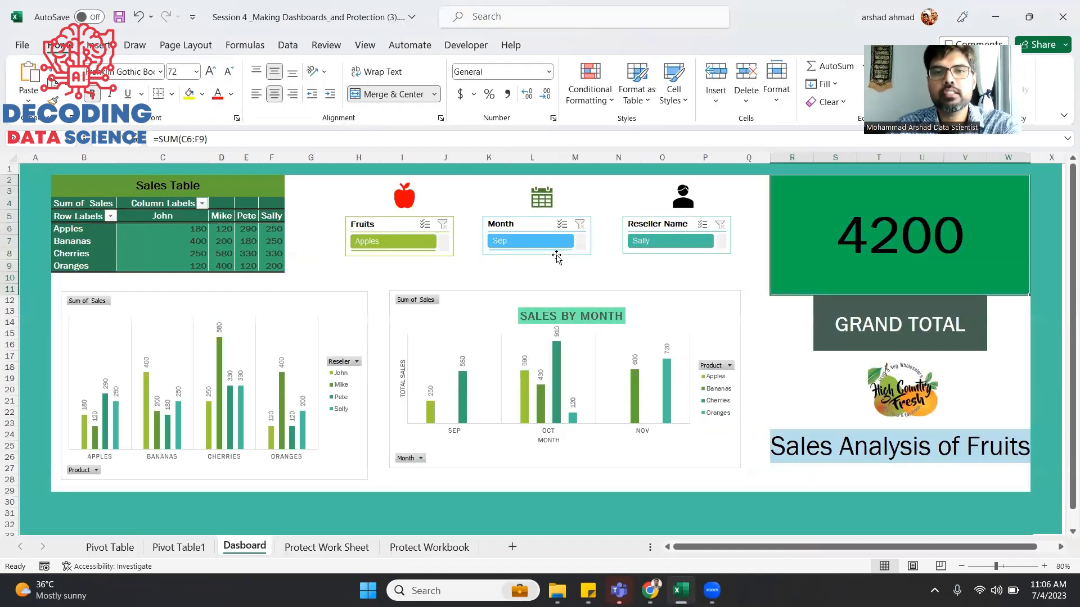
{"action": "left_click", "coordinate": [404, 195]}
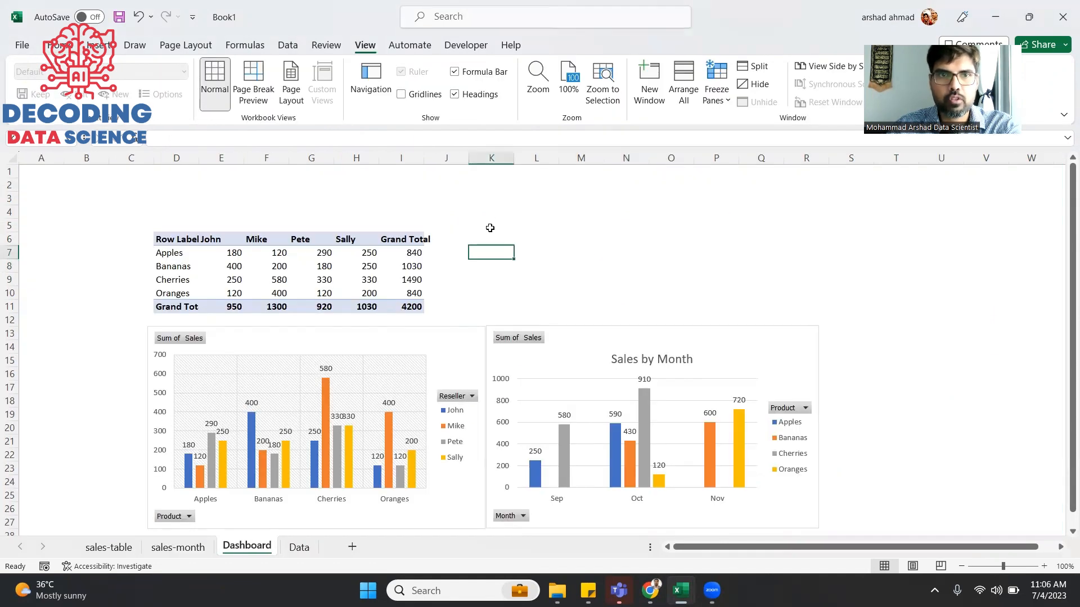
Check the pasted sales table and the product-by-reseller chart on the Dashboard sheet for PivotTable and PivotChart options
{"action": "left_click", "coordinate": [490, 228]}
{"action": "left_click", "coordinate": [490, 237]}
{"action": "left_click", "coordinate": [335, 261]}
{"action": "left_click", "coordinate": [323, 250]}
{"action": "left_click", "coordinate": [322, 267]}
{"action": "left_click", "coordinate": [304, 305]}
{"action": "left_click", "coordinate": [302, 405]}
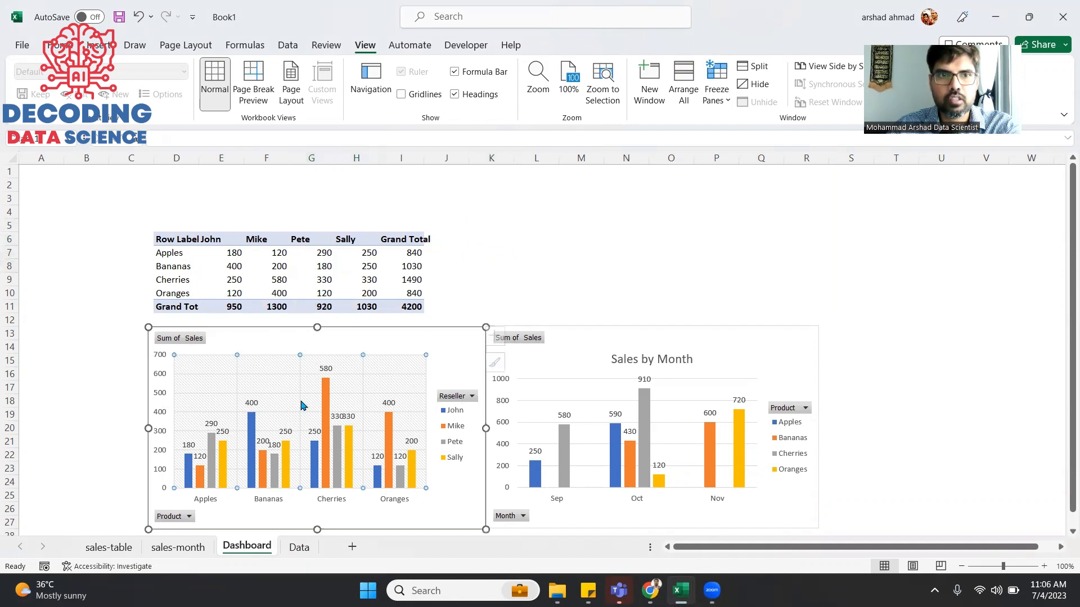
{"action": "left_click", "coordinate": [285, 294]}
{"action": "left_click", "coordinate": [285, 370]}
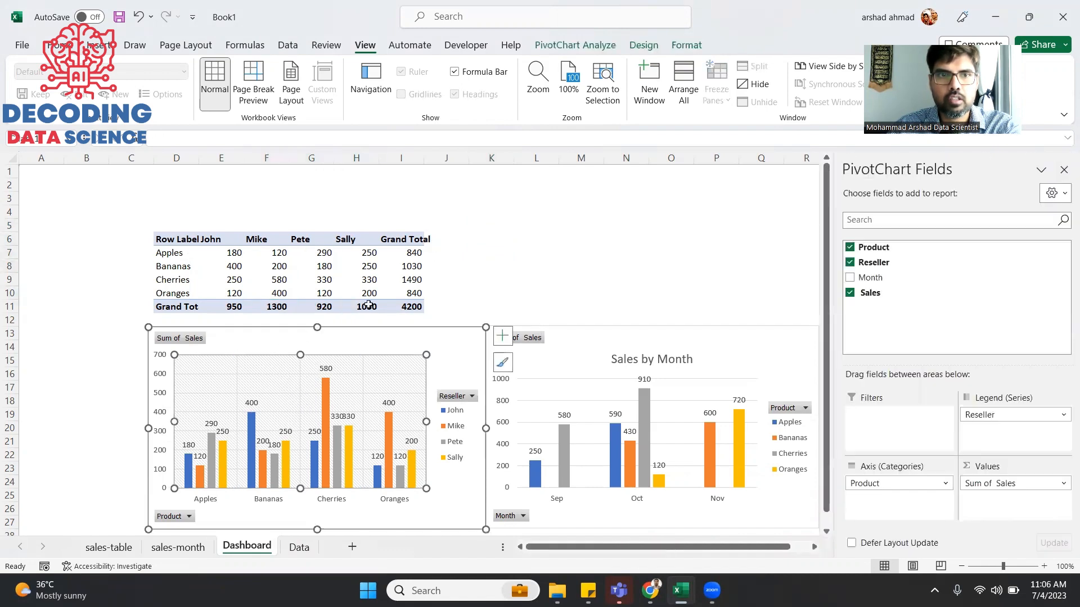
{"action": "left_click", "coordinate": [359, 232]}
{"action": "left_click", "coordinate": [198, 251]}
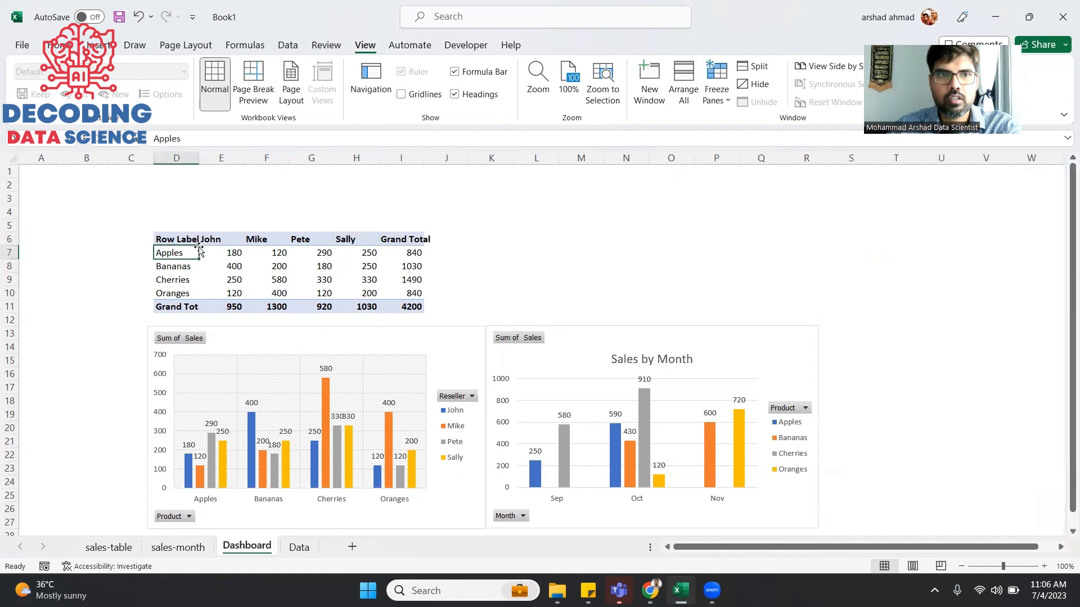
{"action": "left_click", "coordinate": [220, 265]}
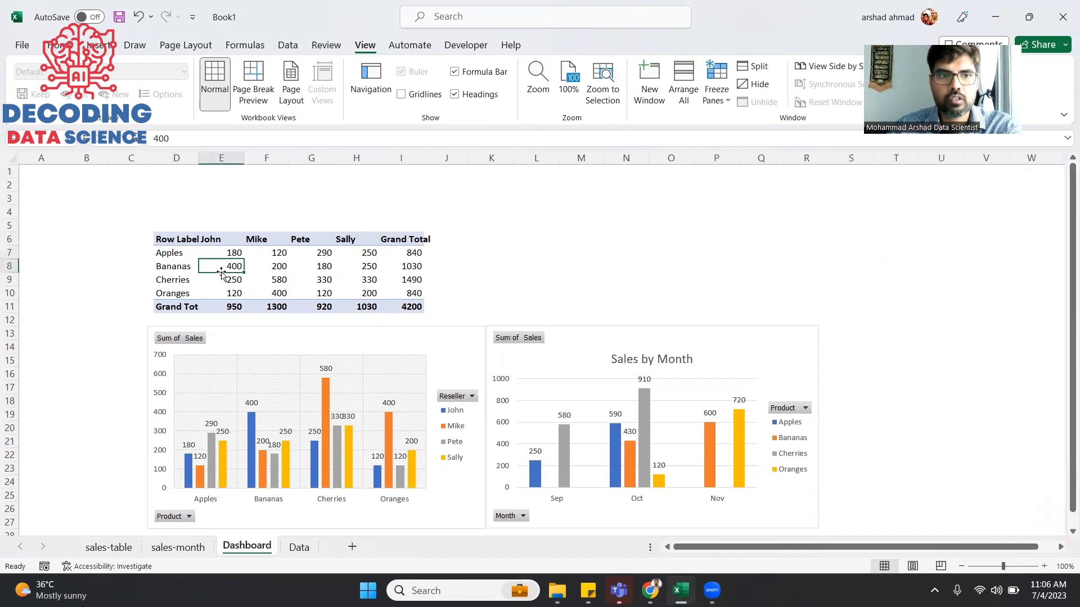
{"action": "left_click", "coordinate": [237, 305]}
{"action": "left_click", "coordinate": [281, 279]}
{"action": "left_click", "coordinate": [374, 280]}
Clear the contents of the pasted sales table in D6:I11 on the Dashboard sheet
{"action": "left_click_drag", "start_coordinate": [401, 240], "coordinate": [172, 301]}
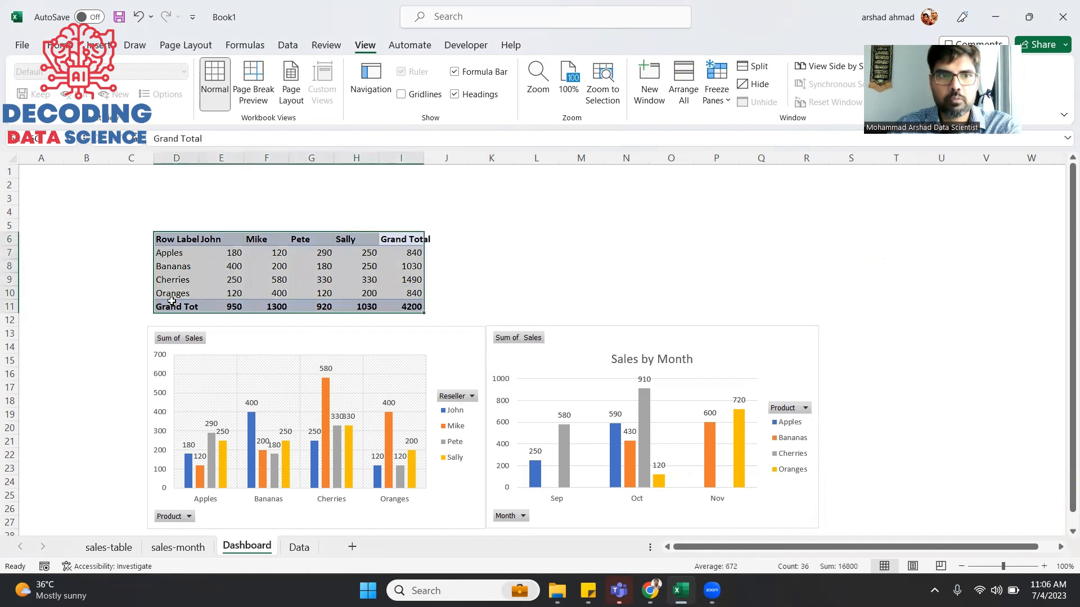
{"action": "key", "text": "Delete"}
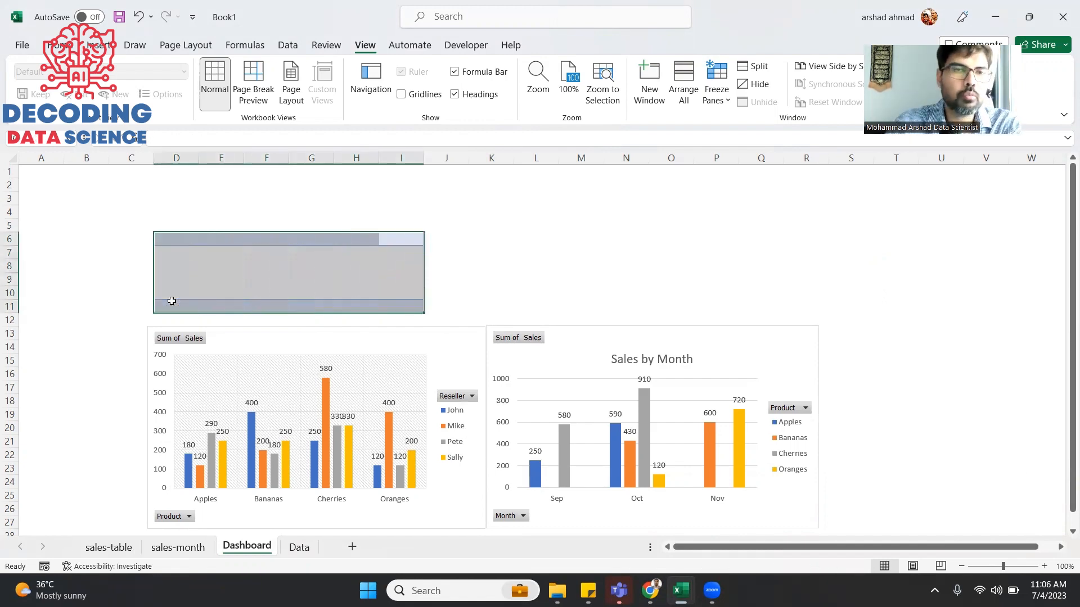
{"action": "key", "text": "alt+Tab"}
{"action": "key", "text": "alt+Tab"}
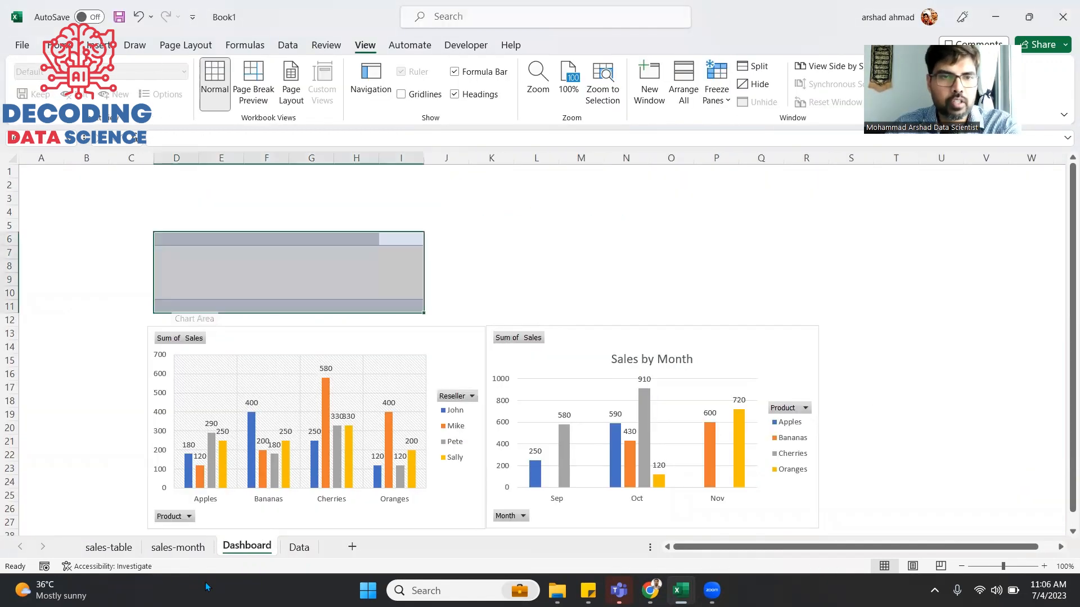
Copy the entire product-by-reseller PivotTable A3:F9, including its top header row, from sales-table and paste it at D5 of the Dashboard sheet
{"action": "left_click", "coordinate": [132, 548]}
{"action": "left_click_drag", "start_coordinate": [262, 193], "coordinate": [121, 278]}
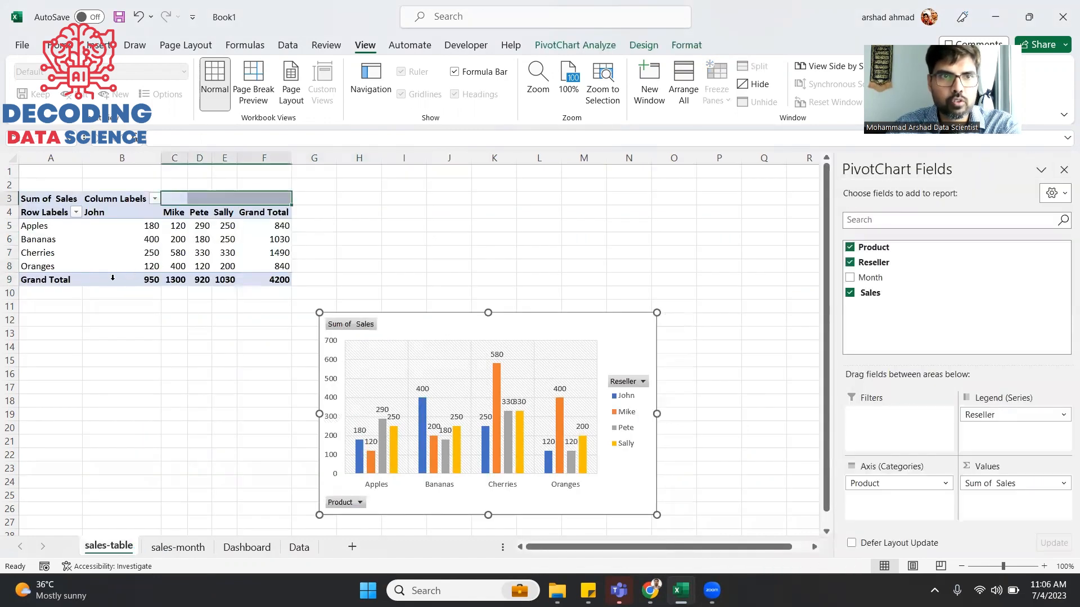
{"action": "left_click_drag", "start_coordinate": [44, 197], "coordinate": [77, 264]}
{"action": "key", "text": "ctrl+c"}
{"action": "key", "text": "alt+Tab"}
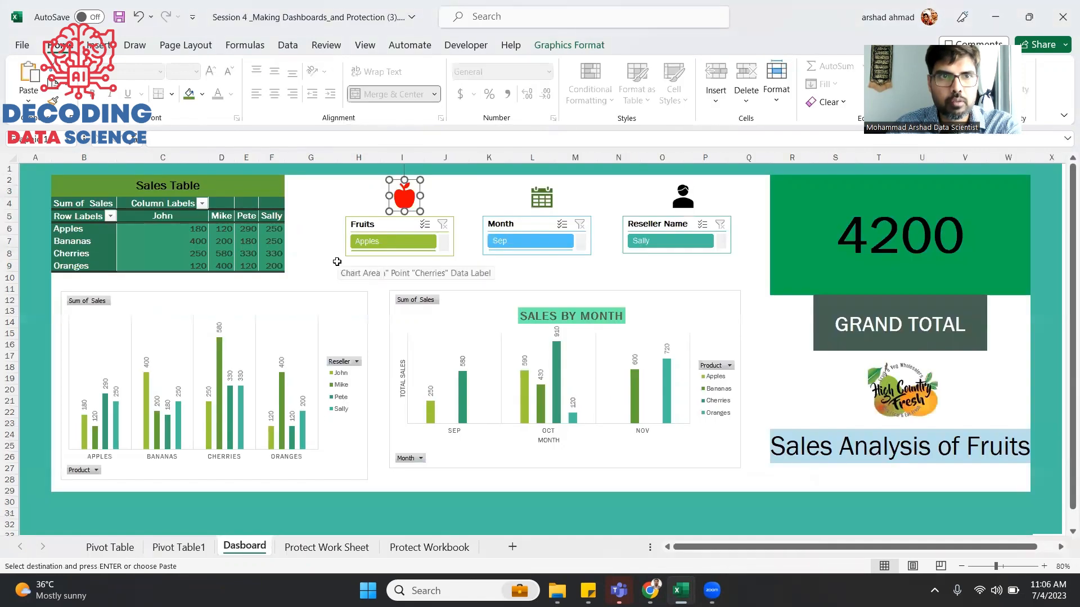
{"action": "key", "text": "alt+Tab"}
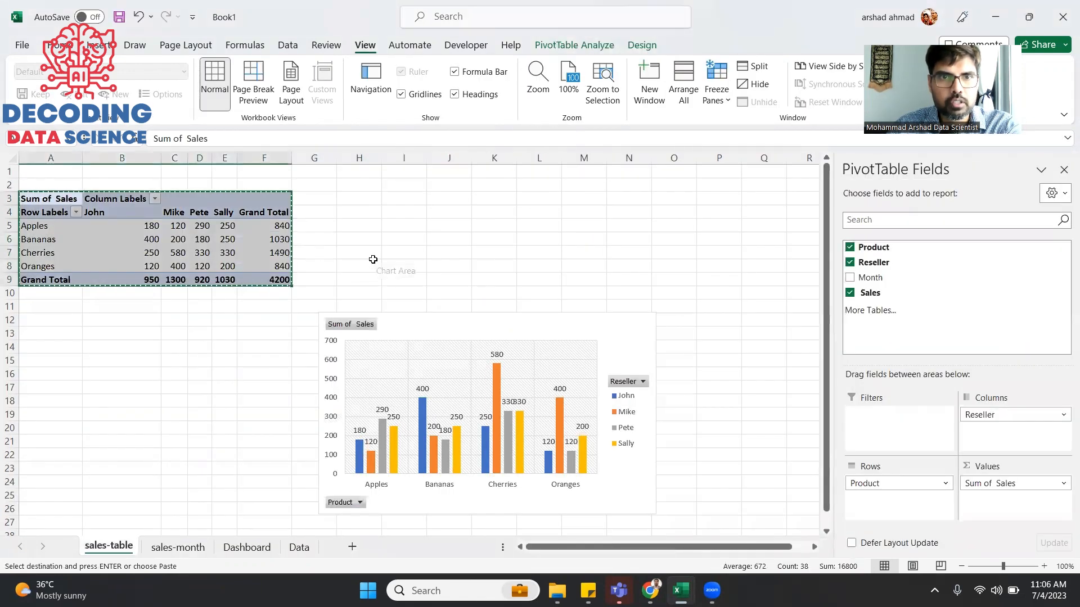
{"action": "key", "text": "alt+Tab"}
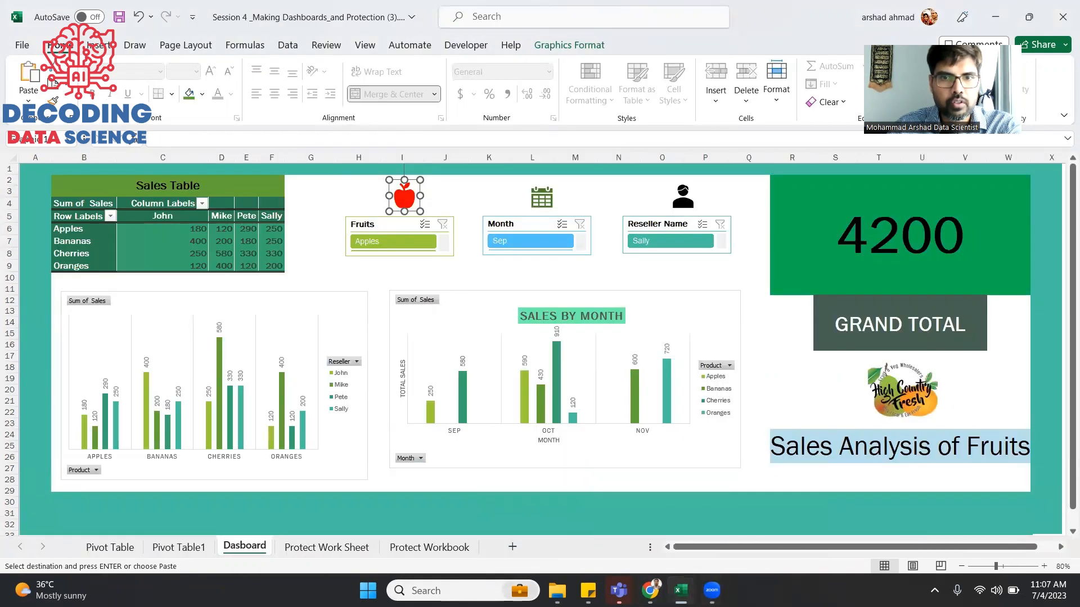
{"action": "mouse_move", "coordinate": [679, 590]}
{"action": "left_click", "coordinate": [831, 523]}
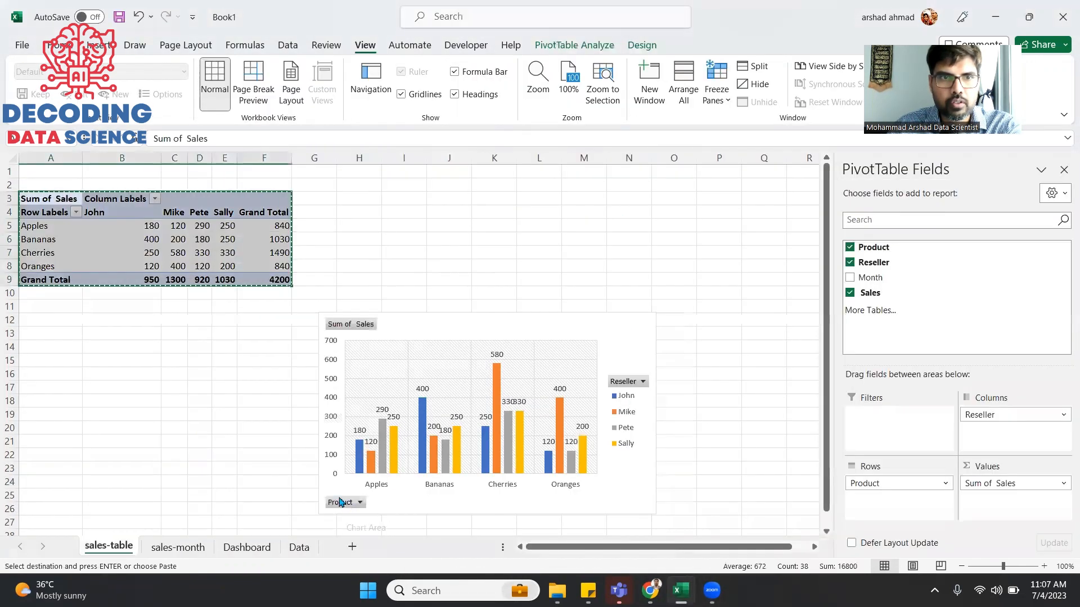
{"action": "left_click", "coordinate": [224, 548]}
{"action": "left_click", "coordinate": [164, 223]}
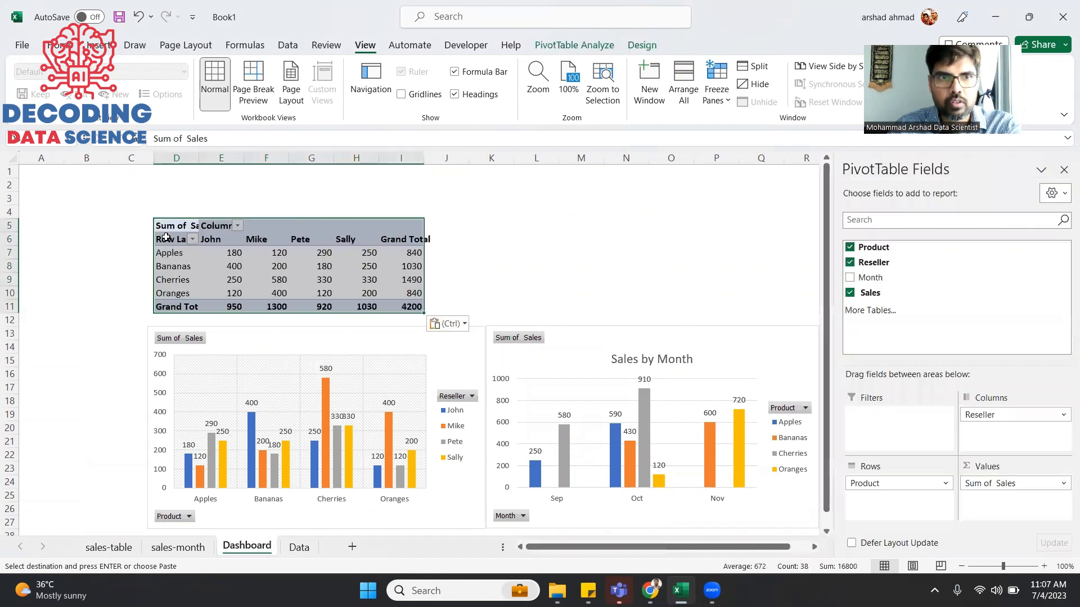
Insert a Month slicer for the sales PivotTable on the Dashboard sheet
{"action": "left_click", "coordinate": [312, 266]}
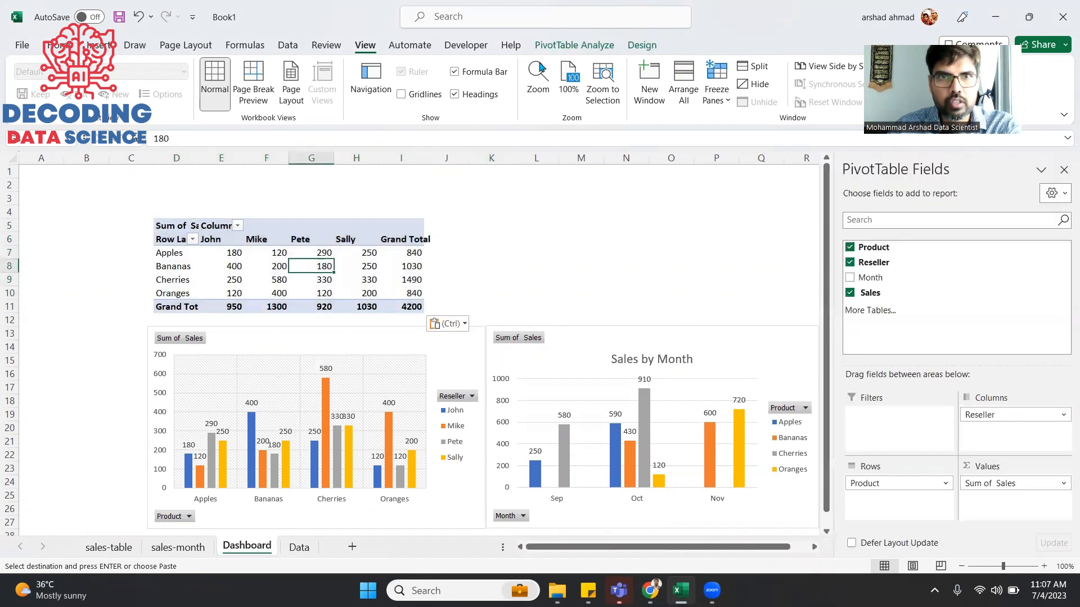
{"action": "left_click", "coordinate": [610, 48]}
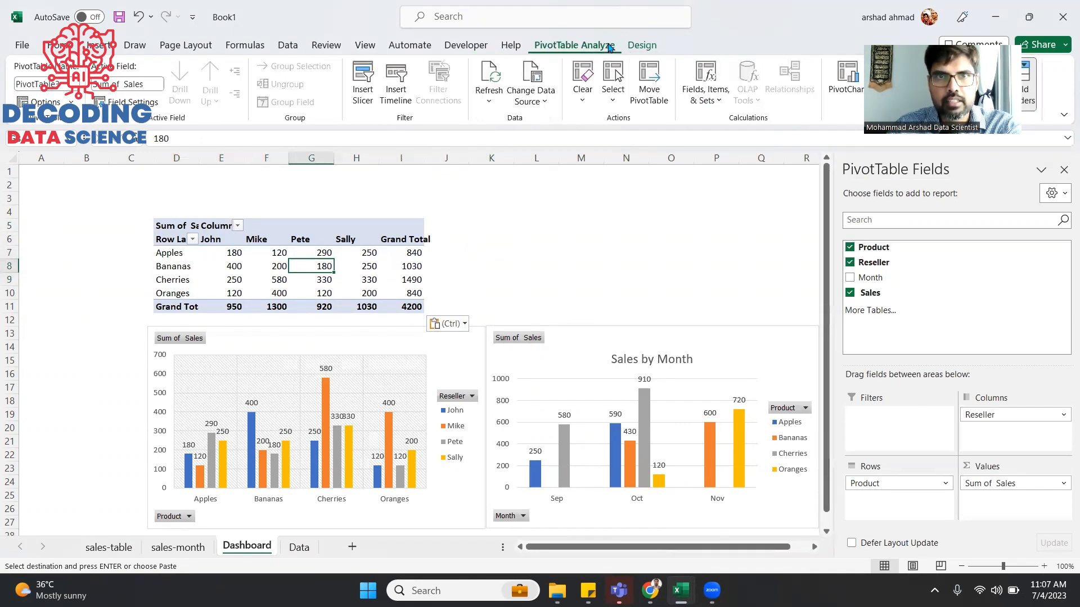
{"action": "left_click", "coordinate": [644, 46]}
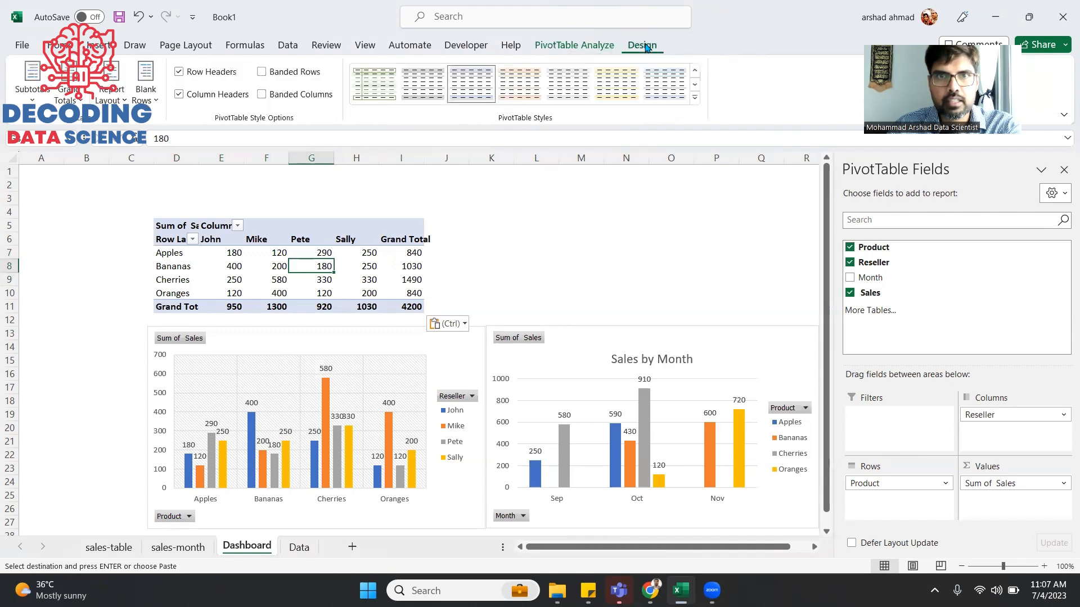
{"action": "left_click", "coordinate": [597, 48]}
{"action": "left_click", "coordinate": [358, 106]}
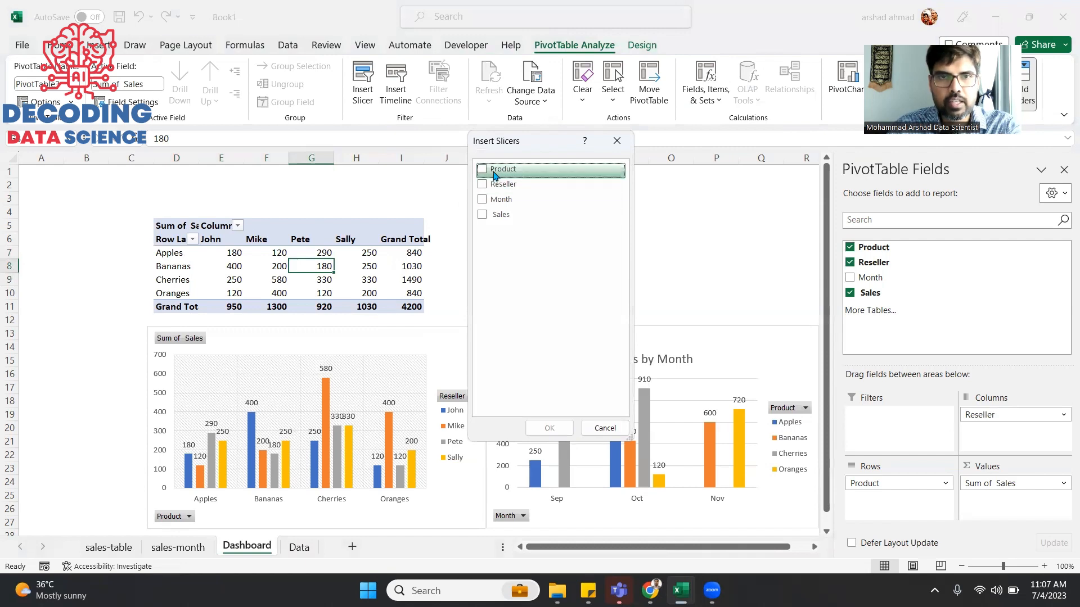
{"action": "left_click", "coordinate": [482, 201]}
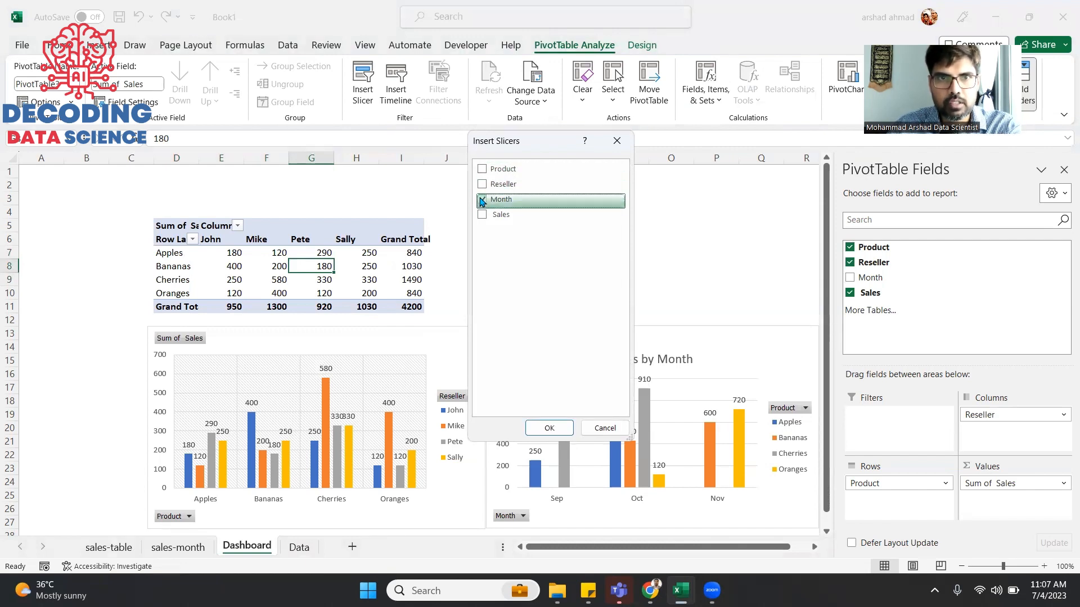
{"action": "left_click", "coordinate": [550, 428]}
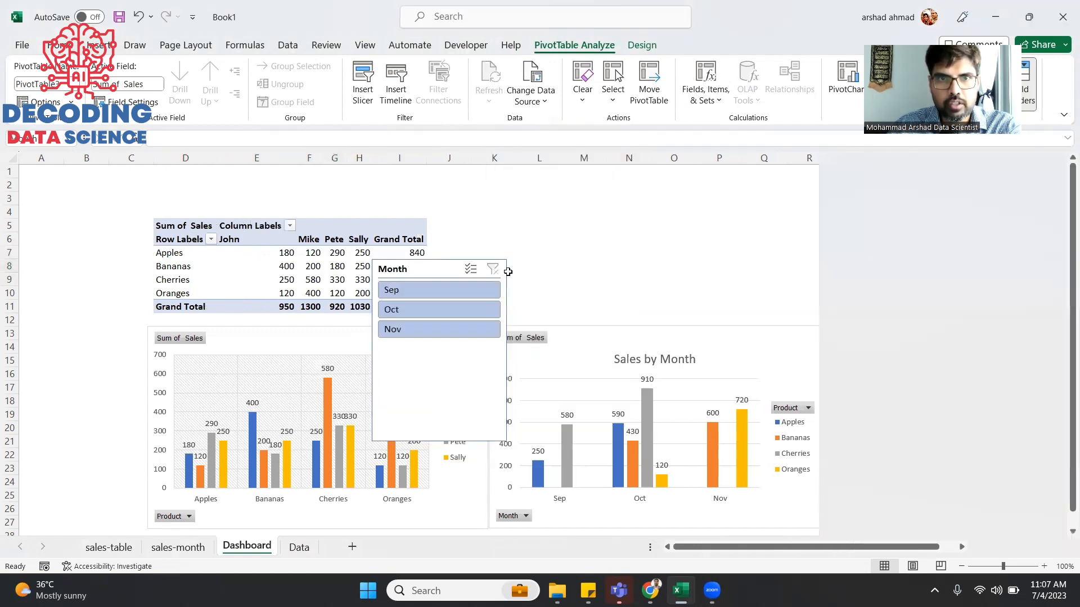
Place the Month slicer right beside the sales PivotTable, level with row 5, and shrink its height to about 1.28"
{"action": "left_click_drag", "start_coordinate": [450, 422], "coordinate": [528, 277]}
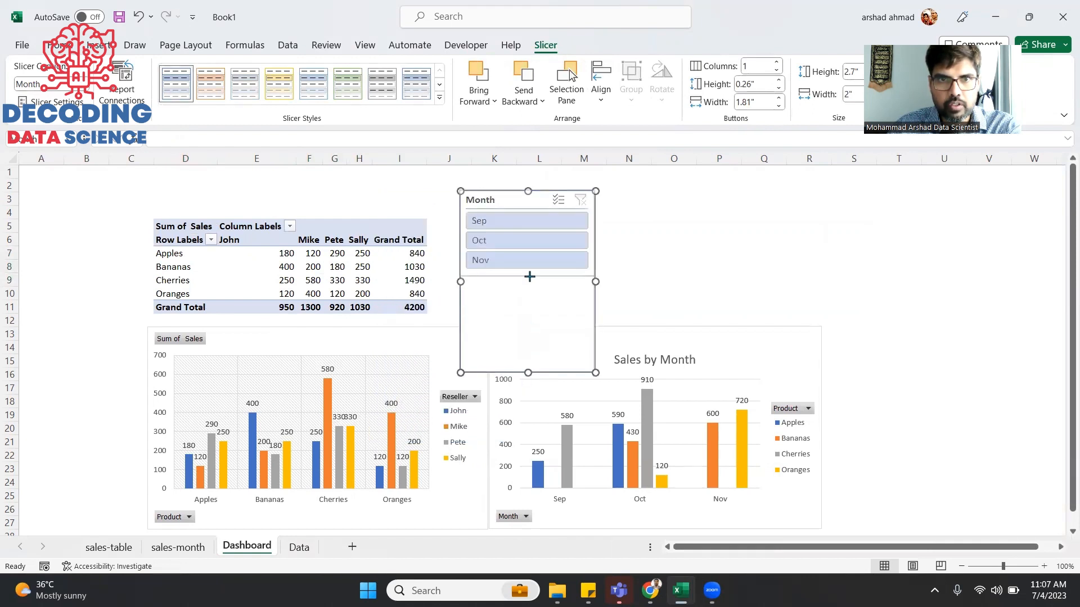
{"action": "left_click_drag", "start_coordinate": [526, 198], "coordinate": [510, 226]}
{"action": "left_click", "coordinate": [614, 236]}
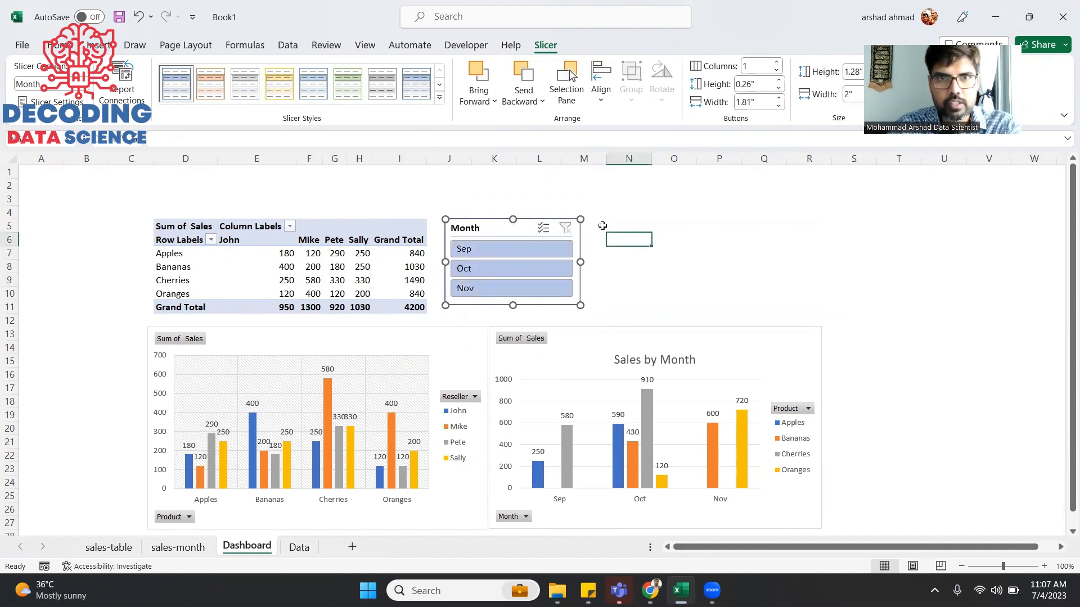
{"action": "left_click", "coordinate": [600, 225]}
{"action": "left_click", "coordinate": [622, 225]}
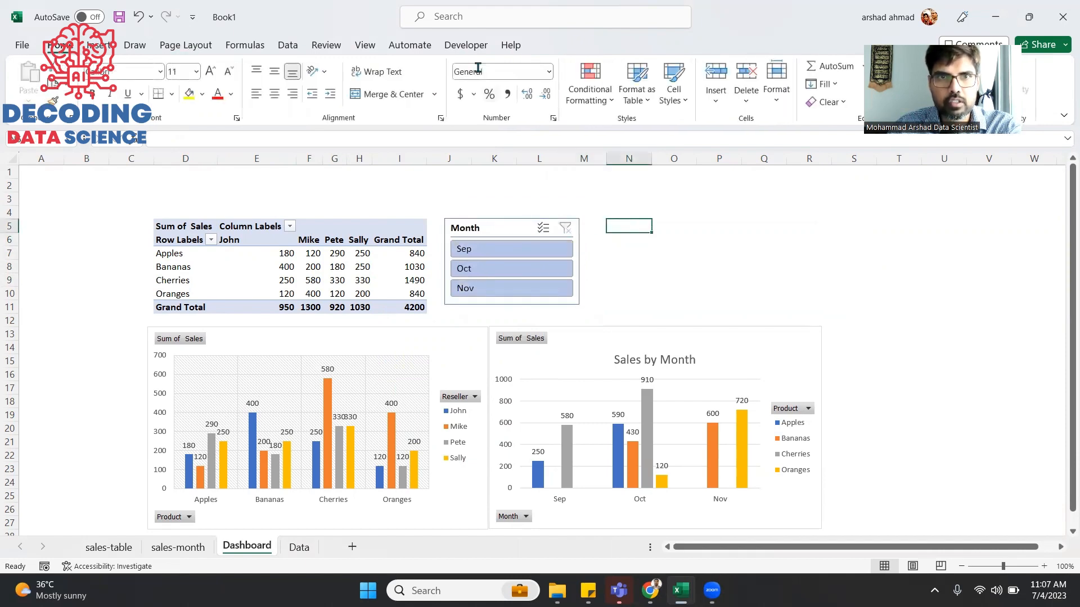
Insert a Reseller slicer for the product-by-reseller PivotChart on the Dashboard sheet
{"action": "left_click", "coordinate": [330, 266]}
{"action": "left_click", "coordinate": [320, 407]}
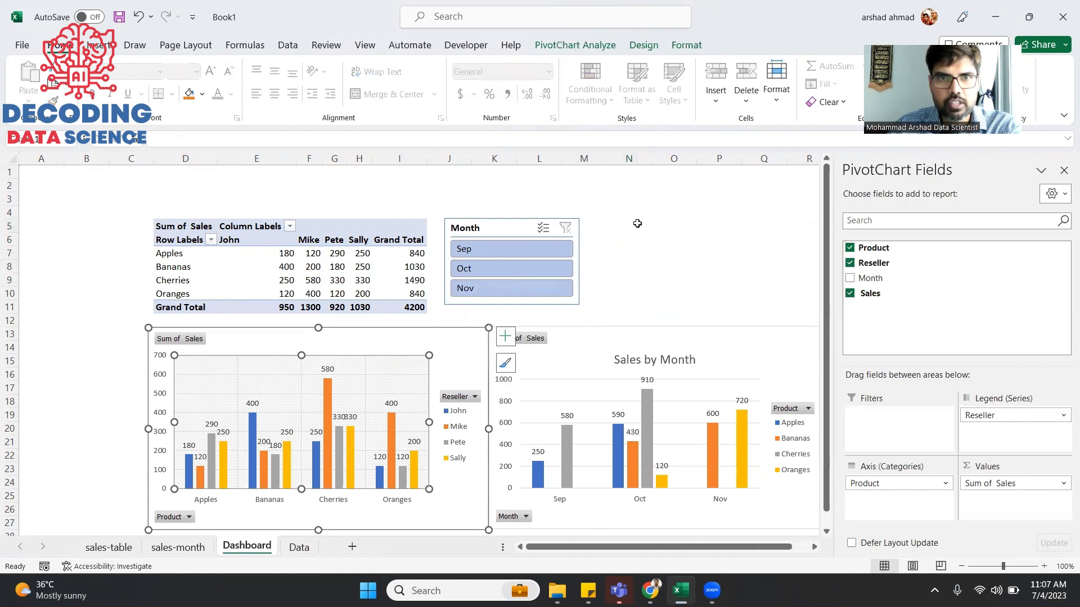
{"action": "left_click", "coordinate": [632, 44]}
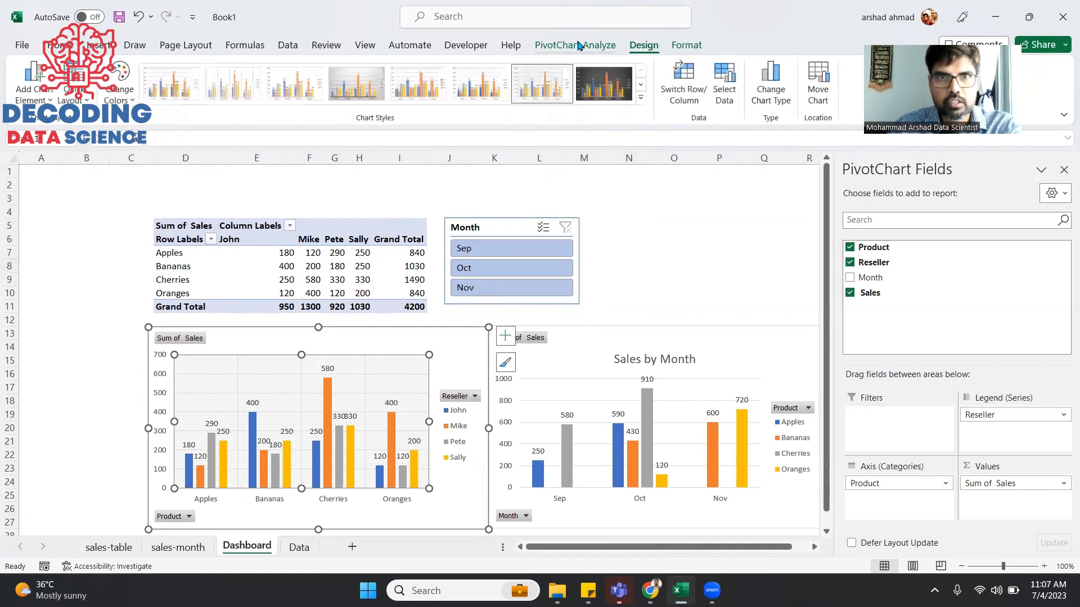
{"action": "left_click", "coordinate": [577, 45]}
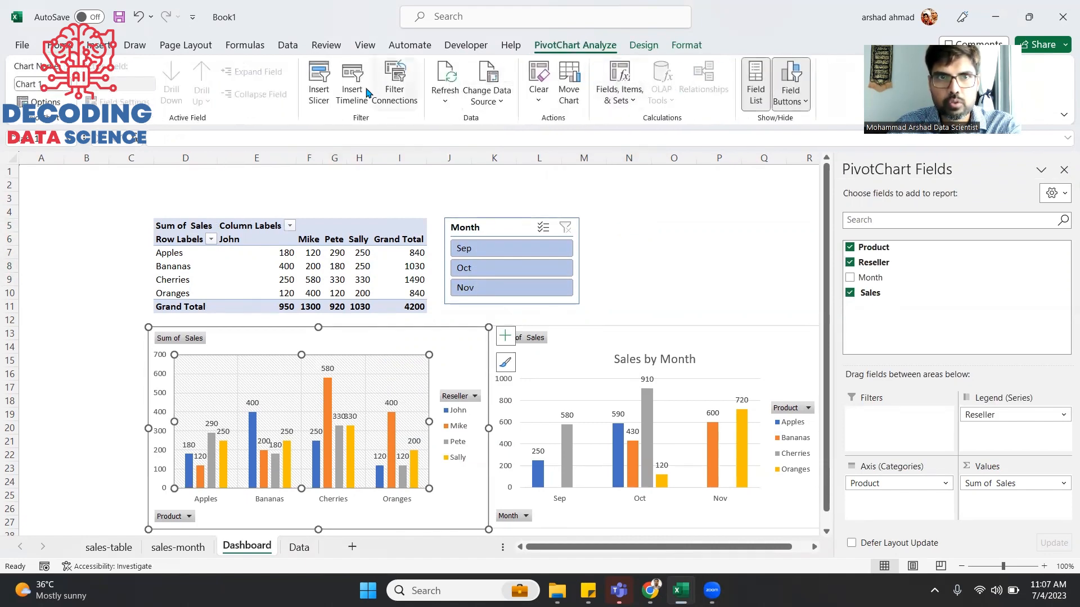
{"action": "left_click", "coordinate": [319, 90]}
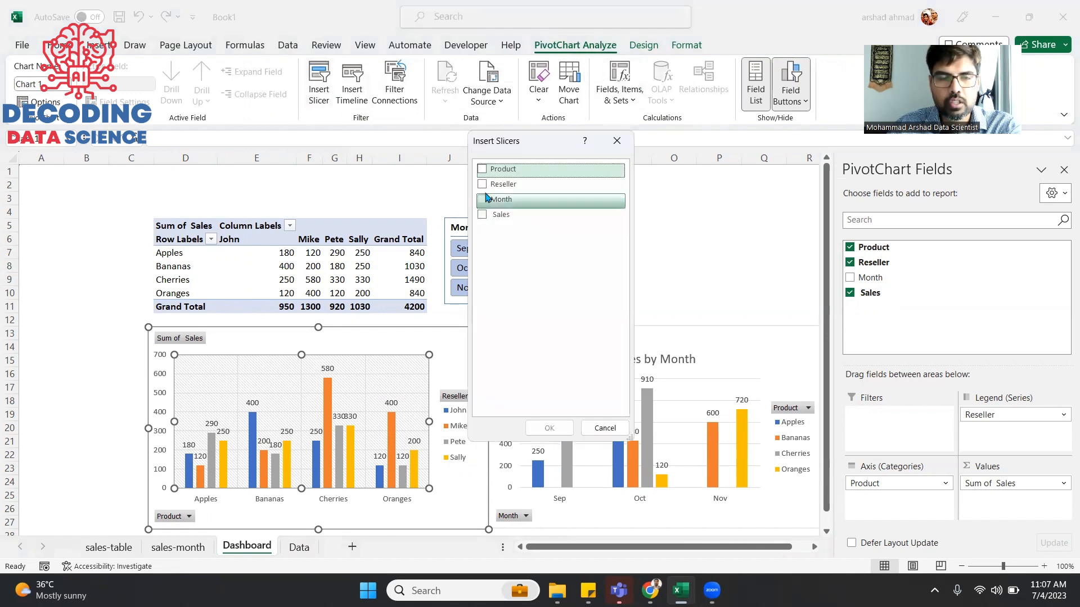
{"action": "left_click", "coordinate": [484, 186]}
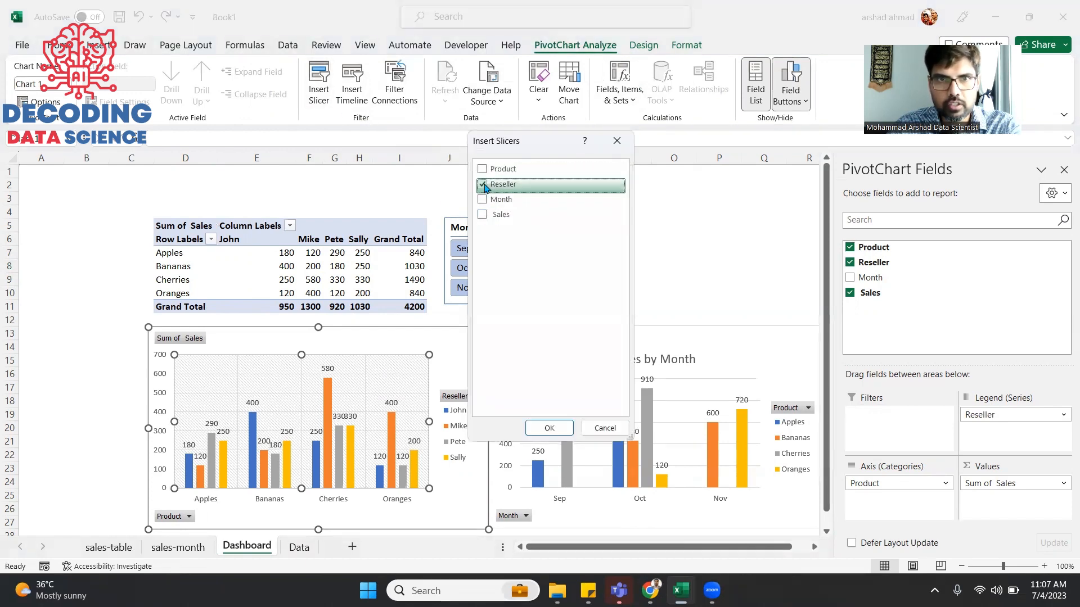
{"action": "left_click", "coordinate": [550, 428]}
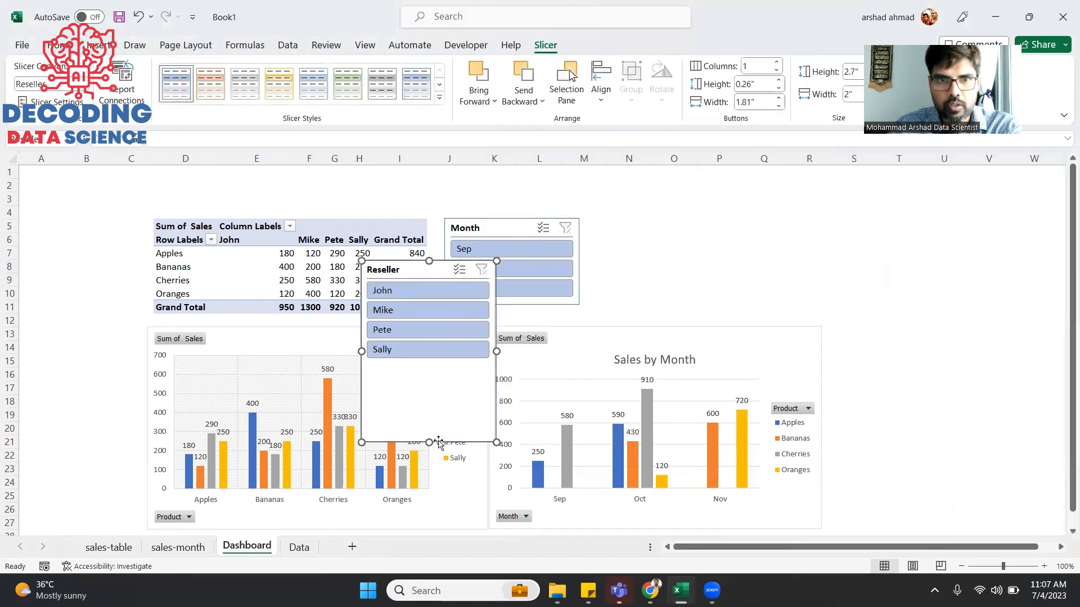
Place the Reseller slicer right beside the Month slicer and shrink it to about 1.28" high and 1.48" wide
{"action": "left_click_drag", "start_coordinate": [428, 442], "coordinate": [432, 342]}
{"action": "left_click_drag", "start_coordinate": [420, 266], "coordinate": [643, 224]}
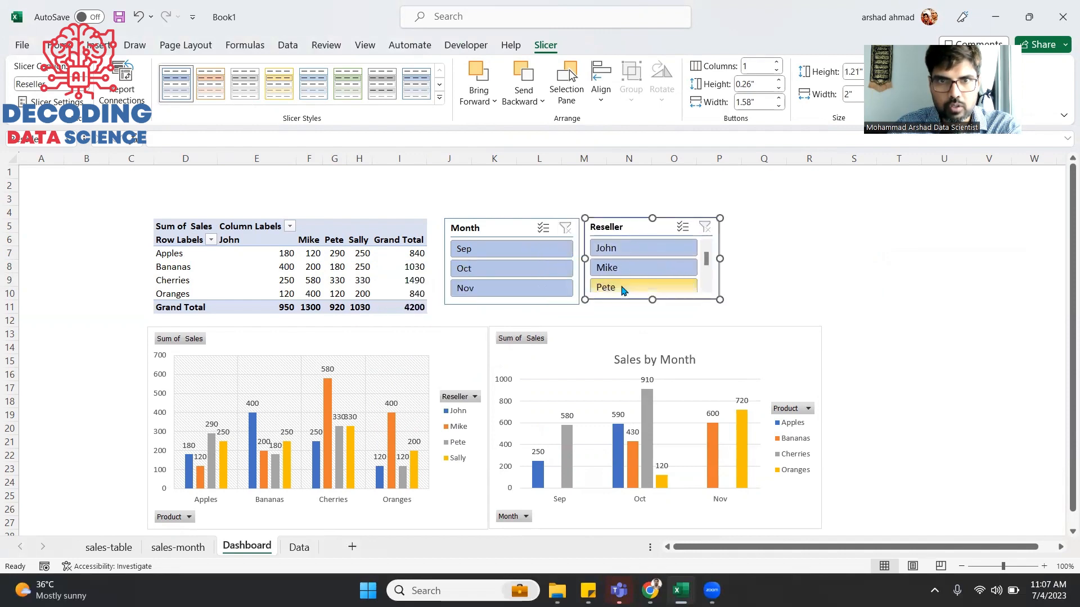
{"action": "left_click_drag", "start_coordinate": [653, 301], "coordinate": [654, 304]}
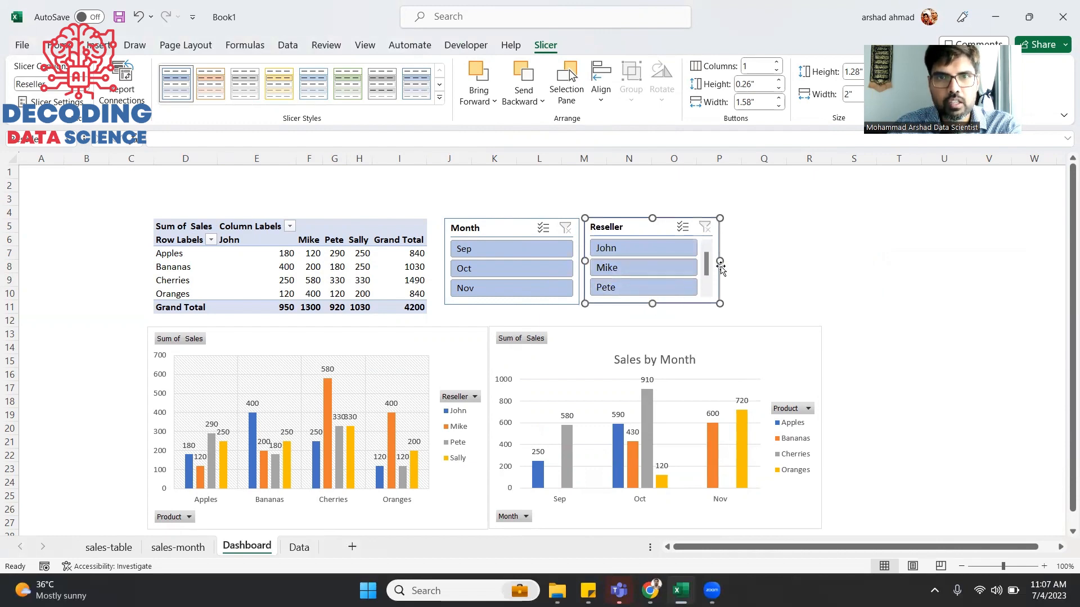
{"action": "left_click_drag", "start_coordinate": [720, 263], "coordinate": [682, 262]}
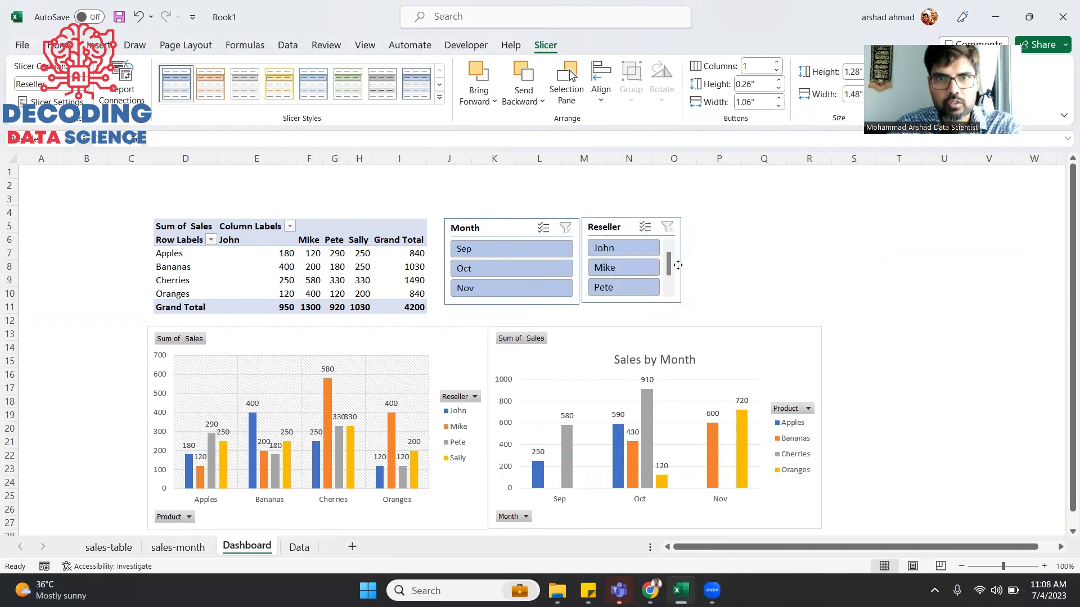
{"action": "left_click", "coordinate": [571, 268]}
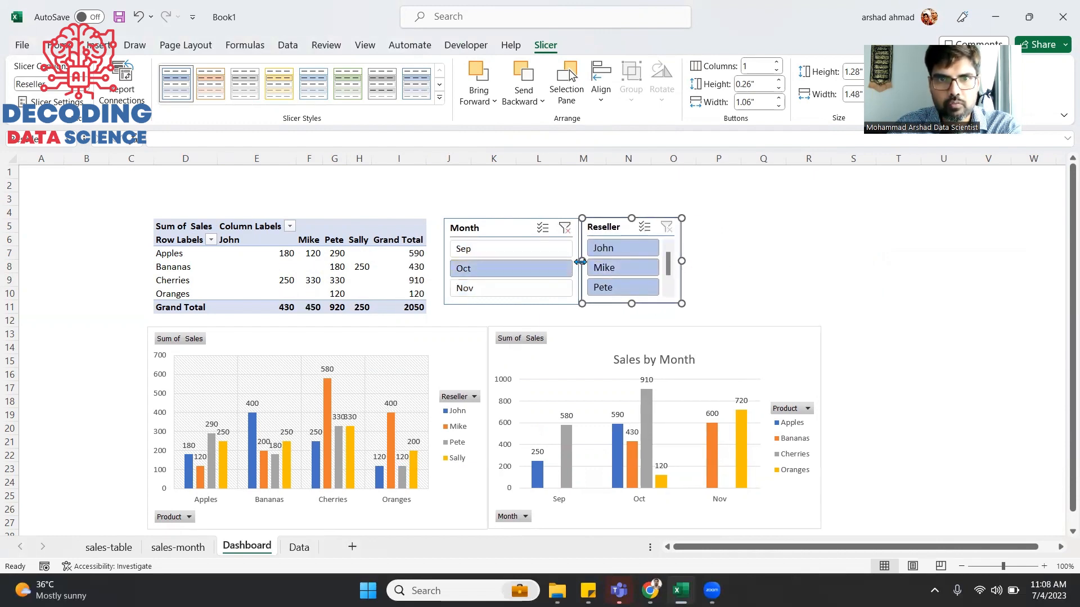
{"action": "left_click_drag", "start_coordinate": [553, 262], "coordinate": [539, 265]}
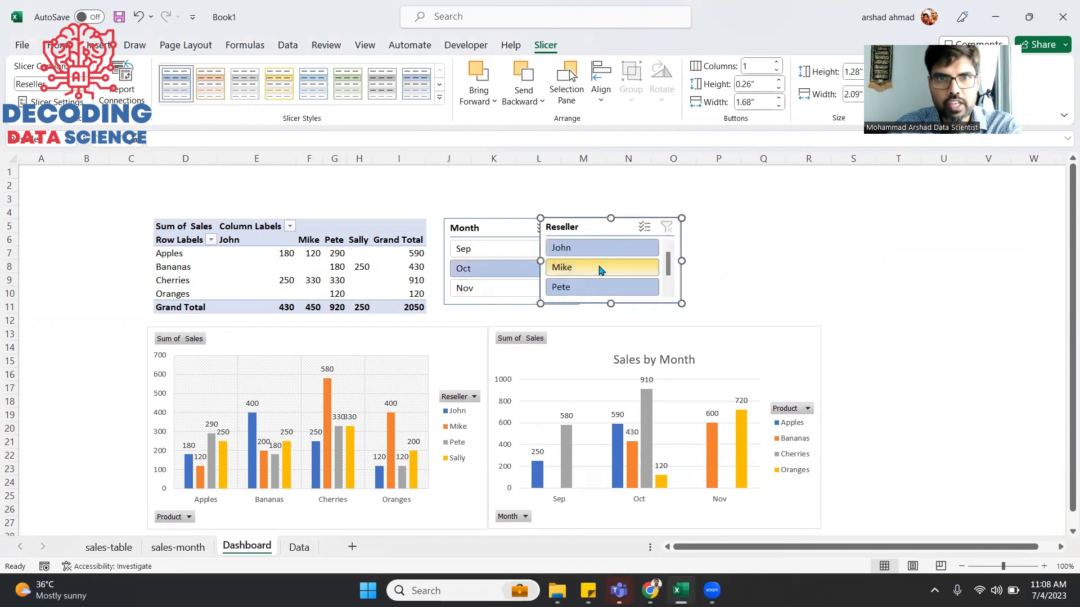
{"action": "left_click", "coordinate": [523, 249]}
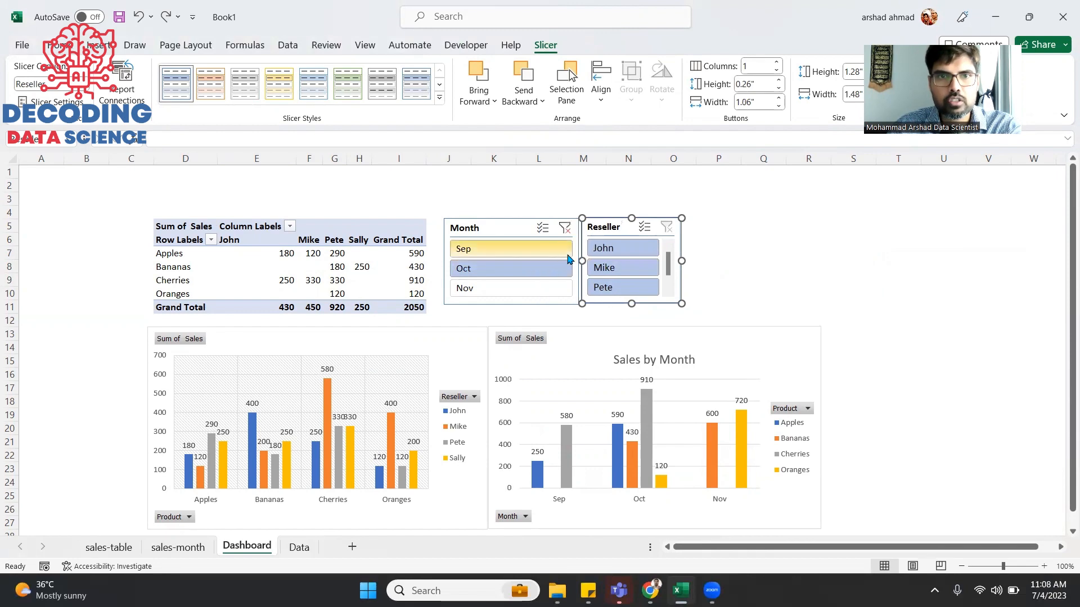
Narrow the Month slicer to about 1.28" wide and move it closer to the Reseller slicer
{"action": "left_click", "coordinate": [531, 226]}
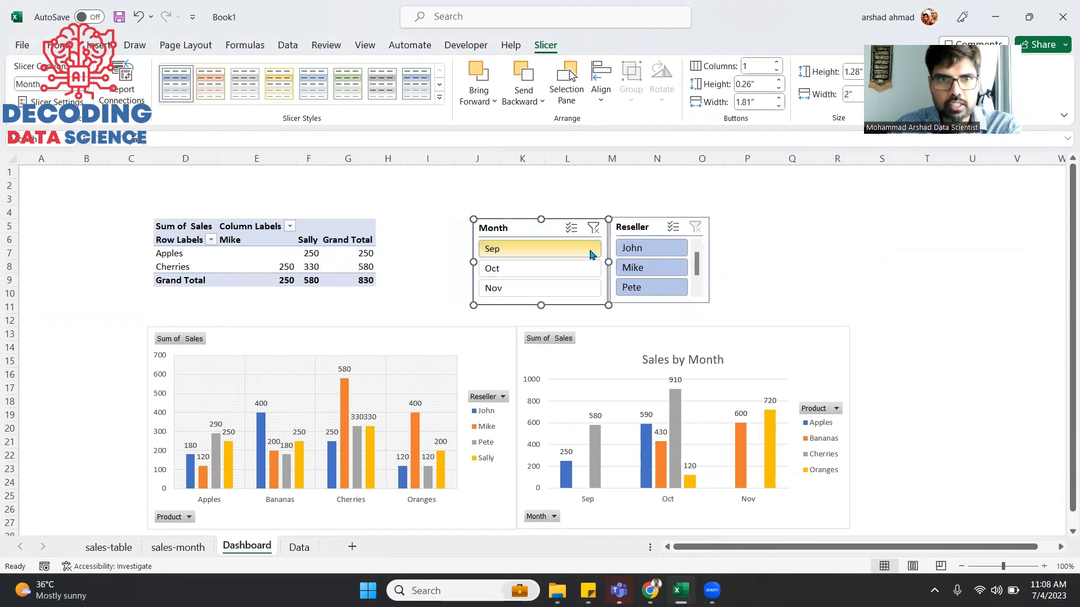
{"action": "left_click_drag", "start_coordinate": [598, 262], "coordinate": [560, 262]}
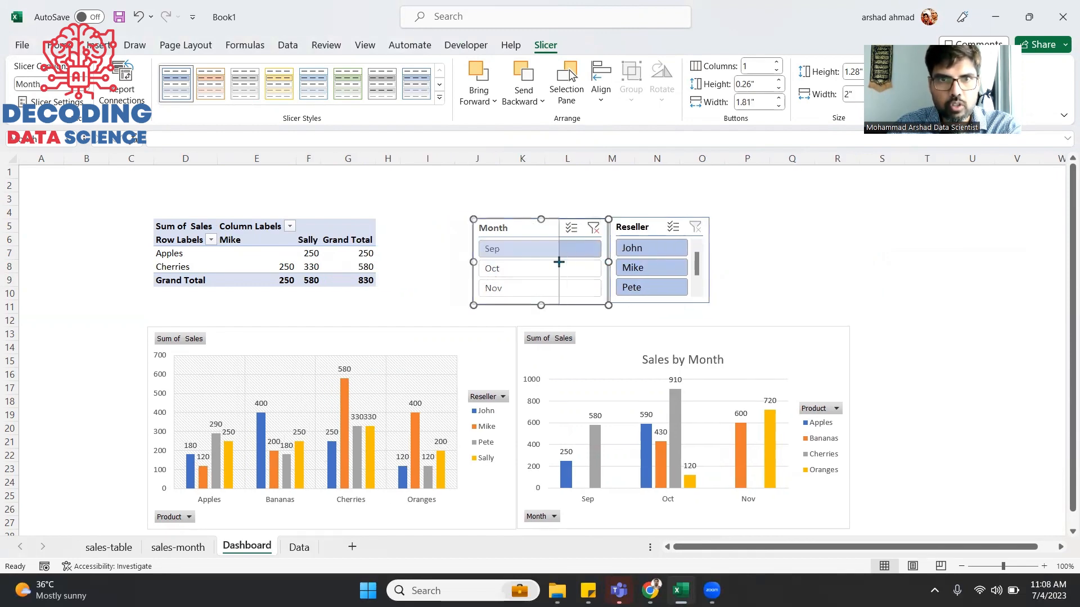
{"action": "left_click", "coordinate": [514, 269]}
{"action": "left_click", "coordinate": [502, 249], "text": "shift"}
{"action": "left_click", "coordinate": [501, 287], "text": "shift"}
{"action": "left_click_drag", "start_coordinate": [479, 228], "coordinate": [512, 228]}
Select all three months, Sep, Oct and Nov, in the Month slicer
{"action": "left_click", "coordinate": [495, 251], "text": "shift"}
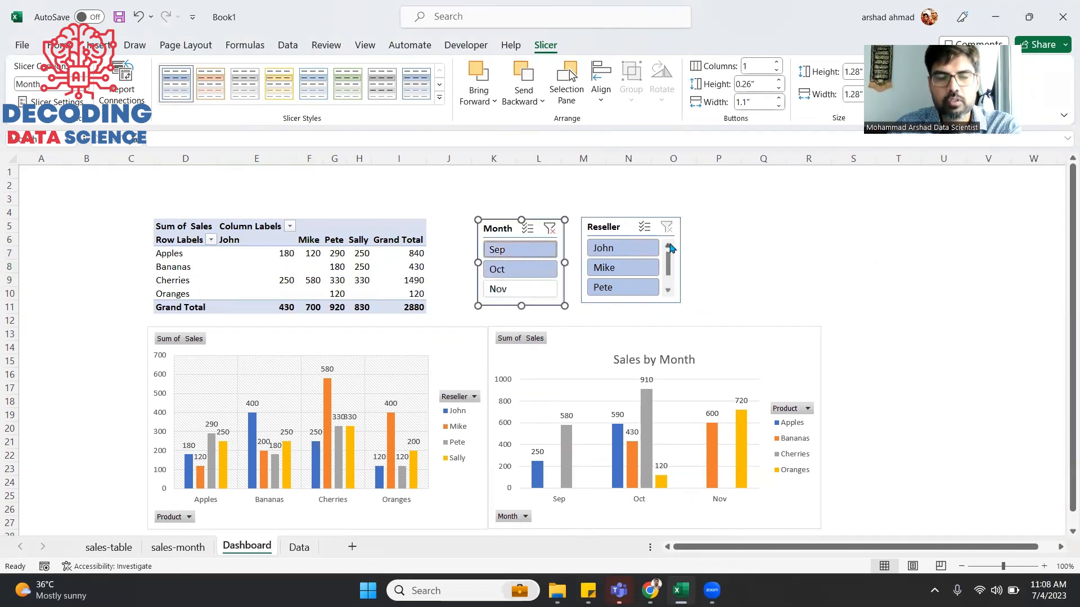
{"action": "left_click", "coordinate": [518, 292], "text": "shift"}
{"action": "left_click", "coordinate": [521, 253], "text": "shift"}
{"action": "left_click", "coordinate": [527, 291], "text": "shift"}
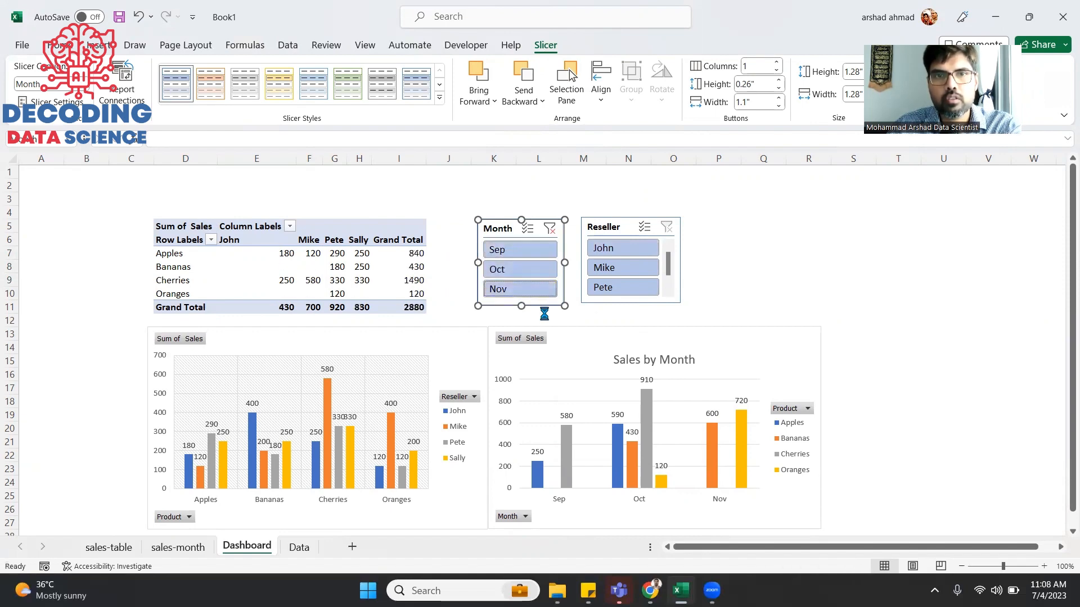
{"action": "left_click", "coordinate": [702, 235]}
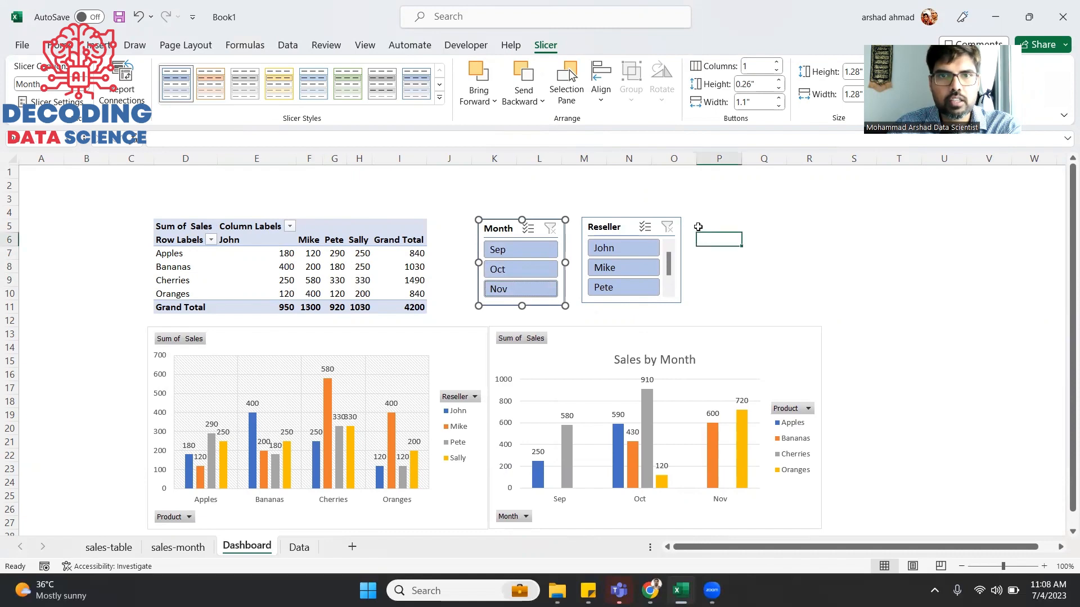
Insert a Product slicer for the Sales by Month PivotChart
{"action": "left_click", "coordinate": [634, 409]}
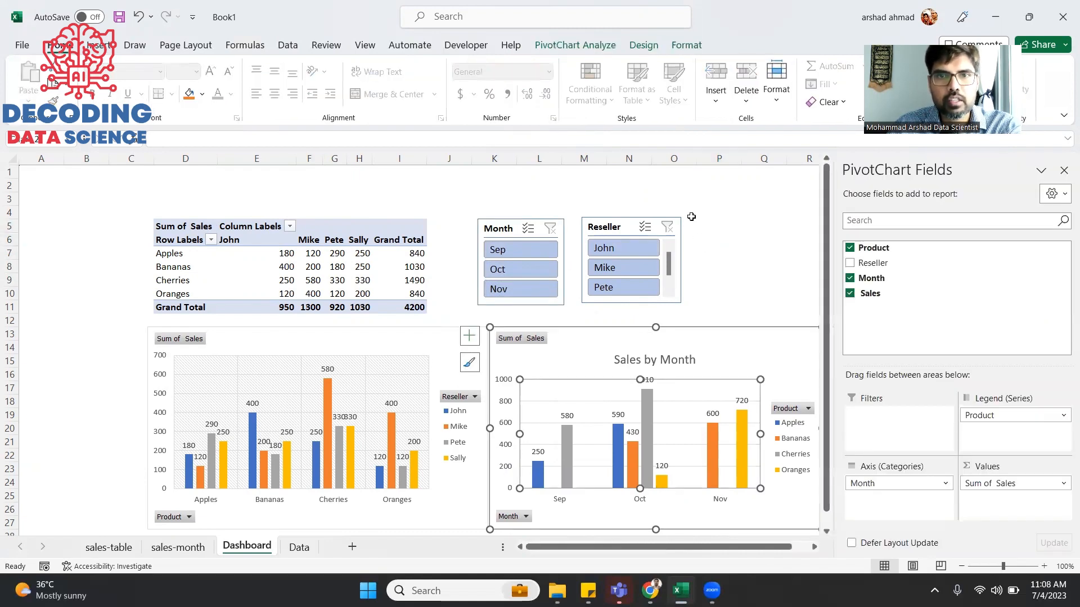
{"action": "left_click", "coordinate": [596, 50]}
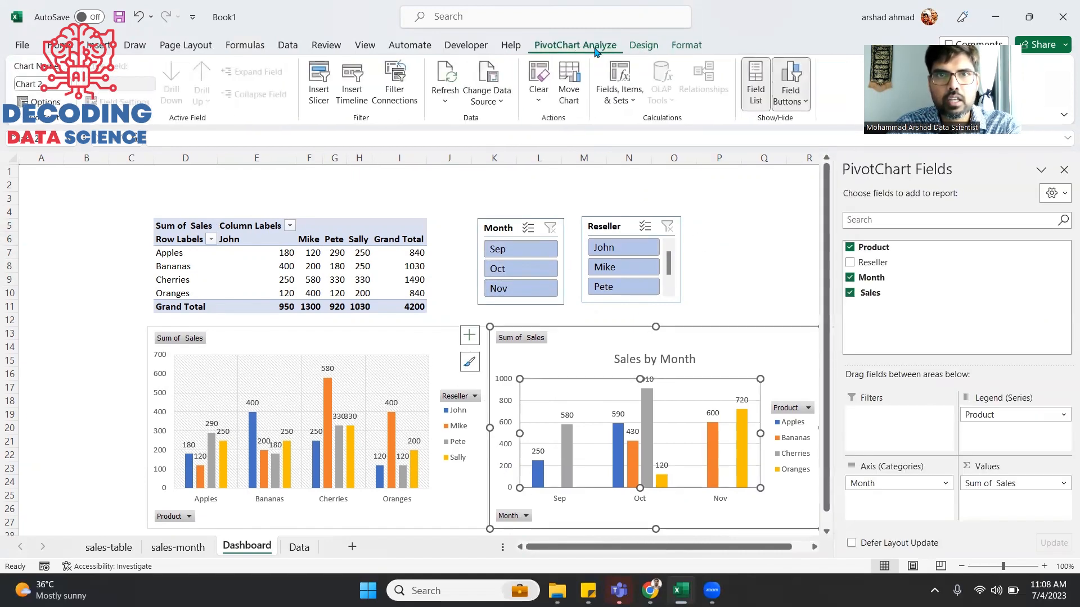
{"action": "left_click", "coordinate": [319, 82]}
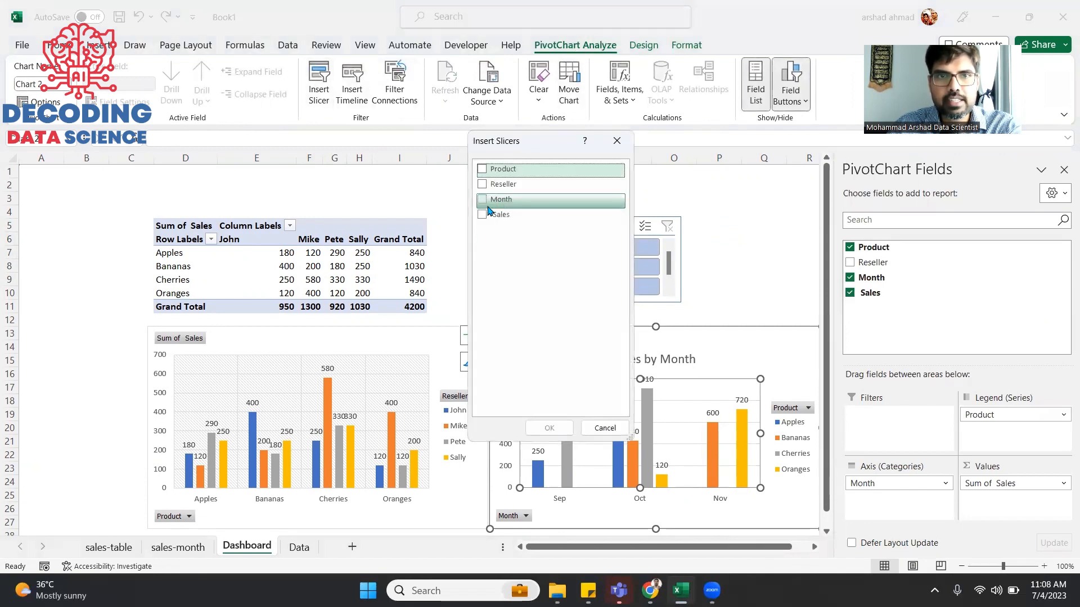
{"action": "left_click", "coordinate": [482, 169]}
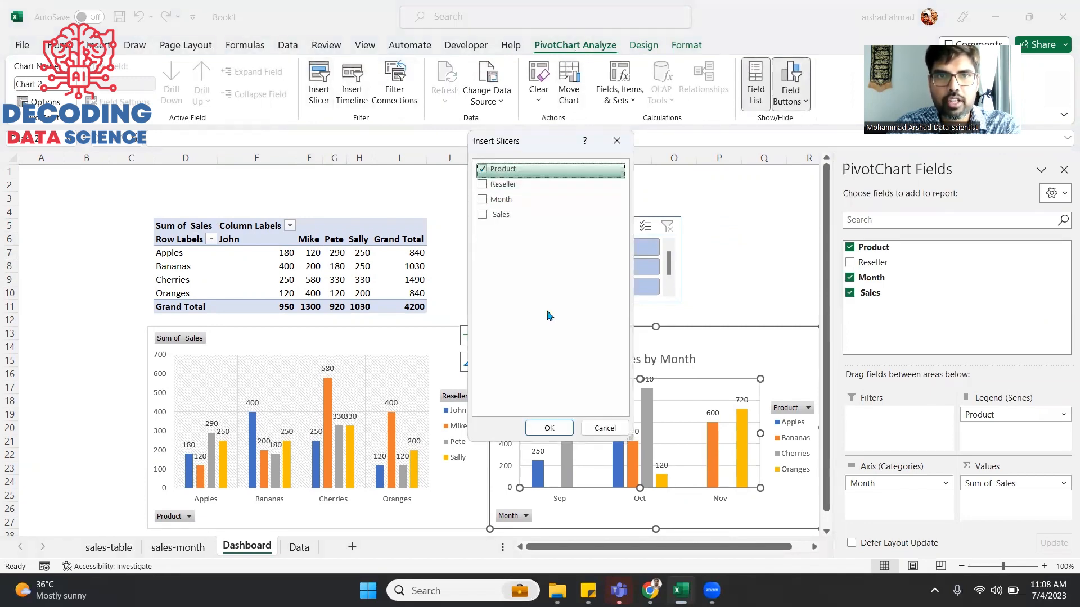
{"action": "left_click", "coordinate": [549, 428]}
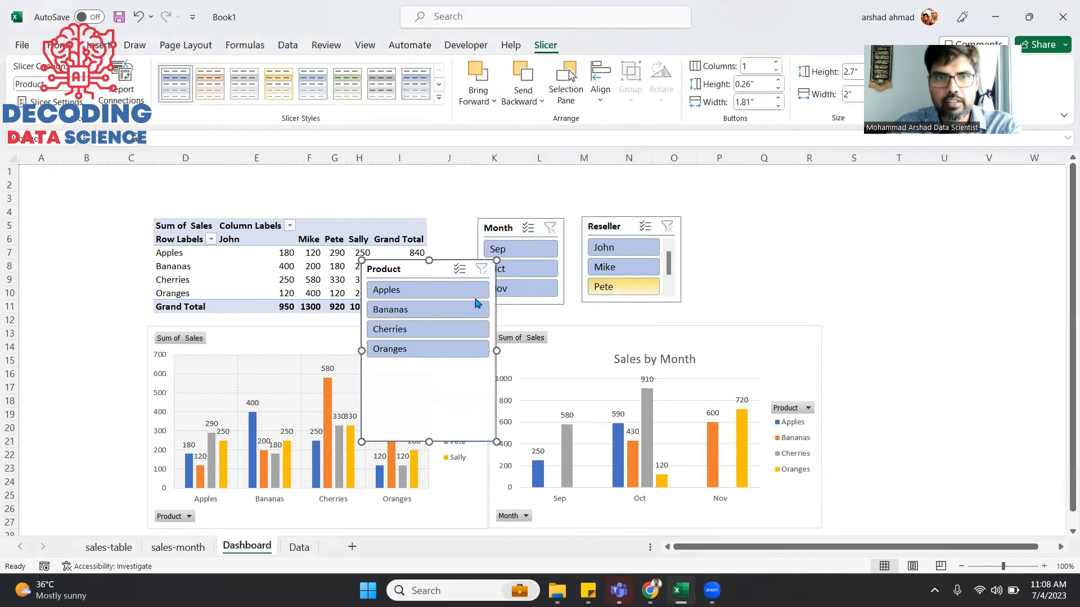
Place the Product slicer right beside the Reseller slicer, shrink its height to about 1.26" and narrow it
{"action": "left_click_drag", "start_coordinate": [431, 442], "coordinate": [445, 351]}
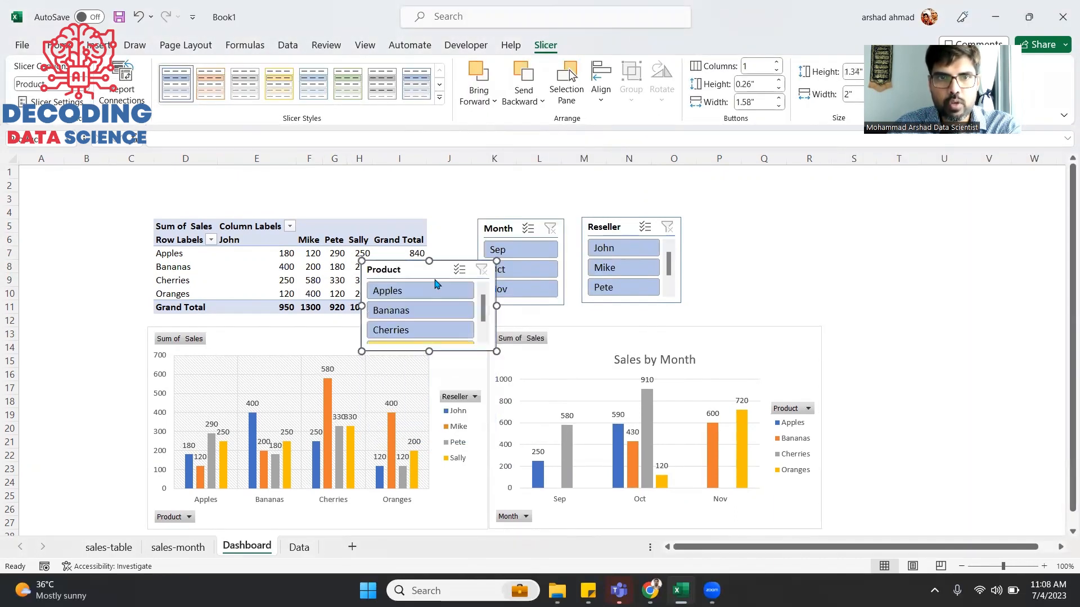
{"action": "left_click_drag", "start_coordinate": [429, 268], "coordinate": [757, 223]}
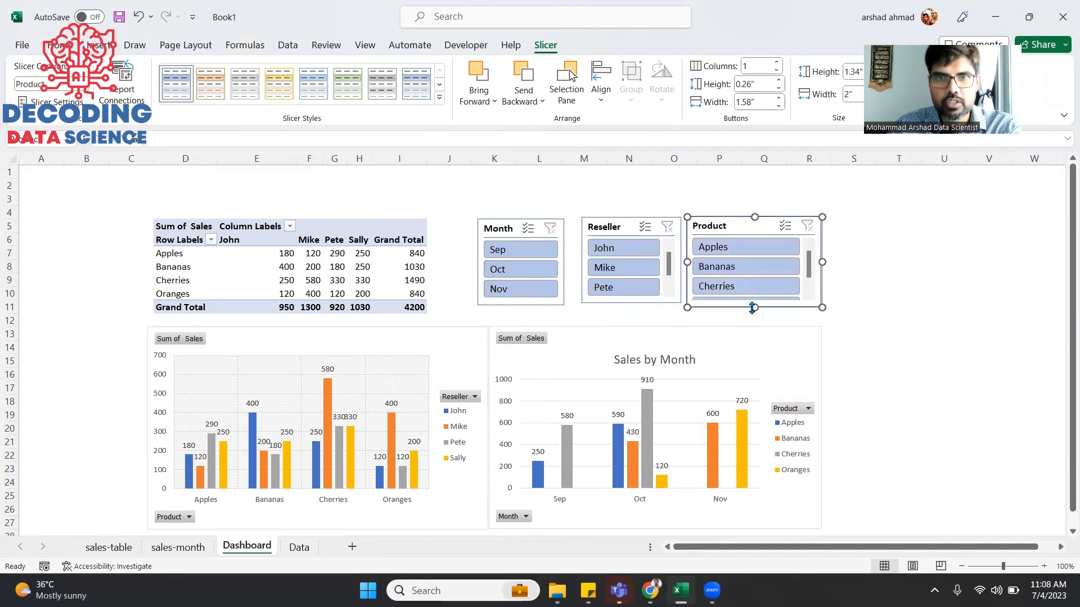
{"action": "left_click_drag", "start_coordinate": [753, 307], "coordinate": [755, 302]}
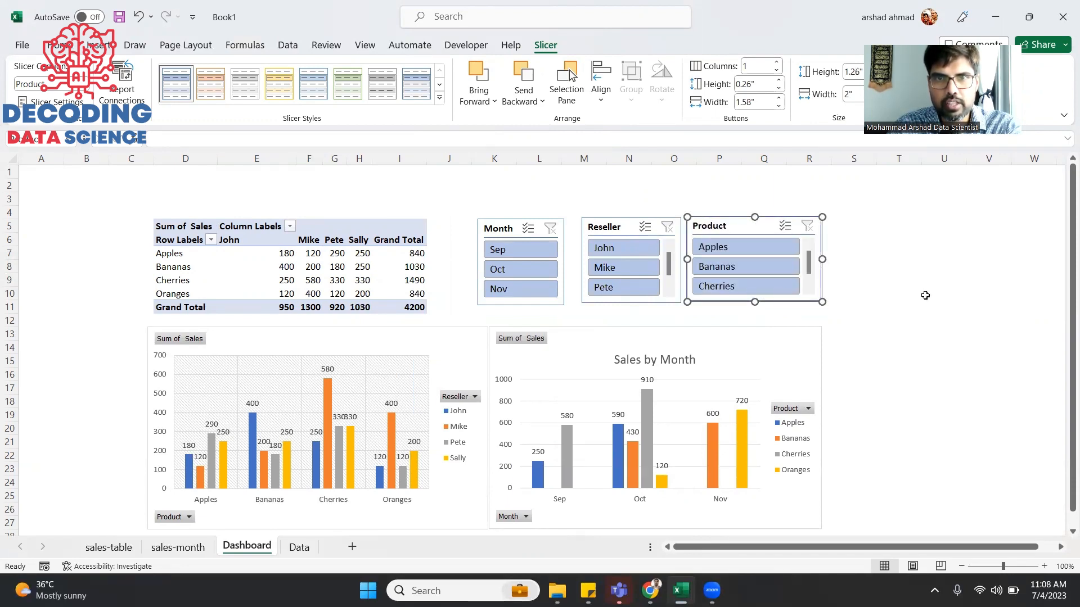
{"action": "left_click_drag", "start_coordinate": [822, 260], "coordinate": [795, 258]}
{"action": "left_click", "coordinate": [813, 260]}
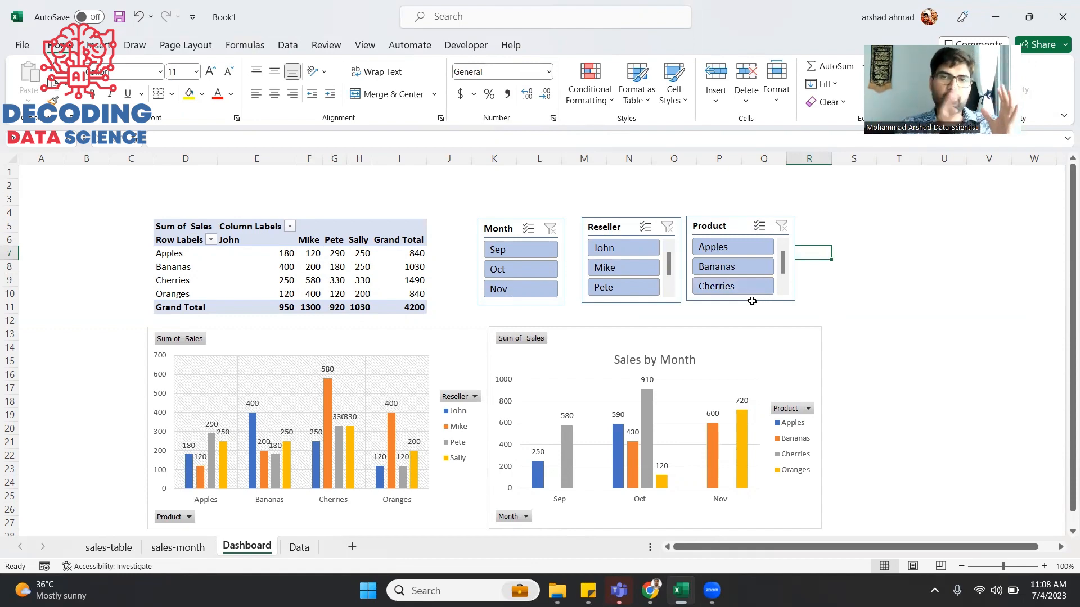
Filter the sales PivotTable to Oct with the Month slicer and examine which Dashboard objects respond
{"action": "left_click", "coordinate": [499, 249]}
{"action": "left_click", "coordinate": [524, 268]}
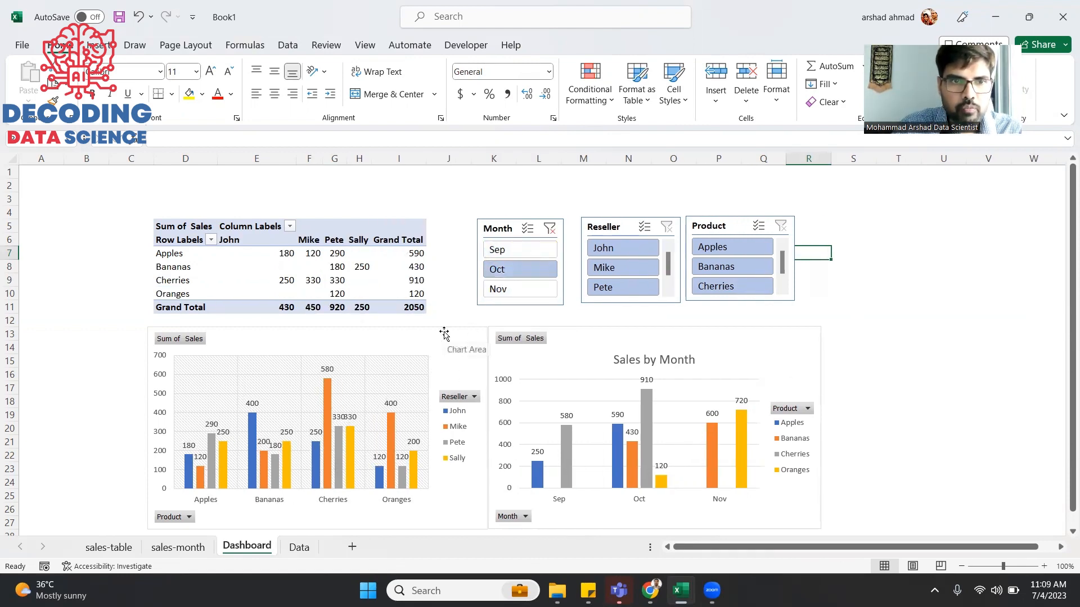
{"action": "left_click", "coordinate": [335, 252]}
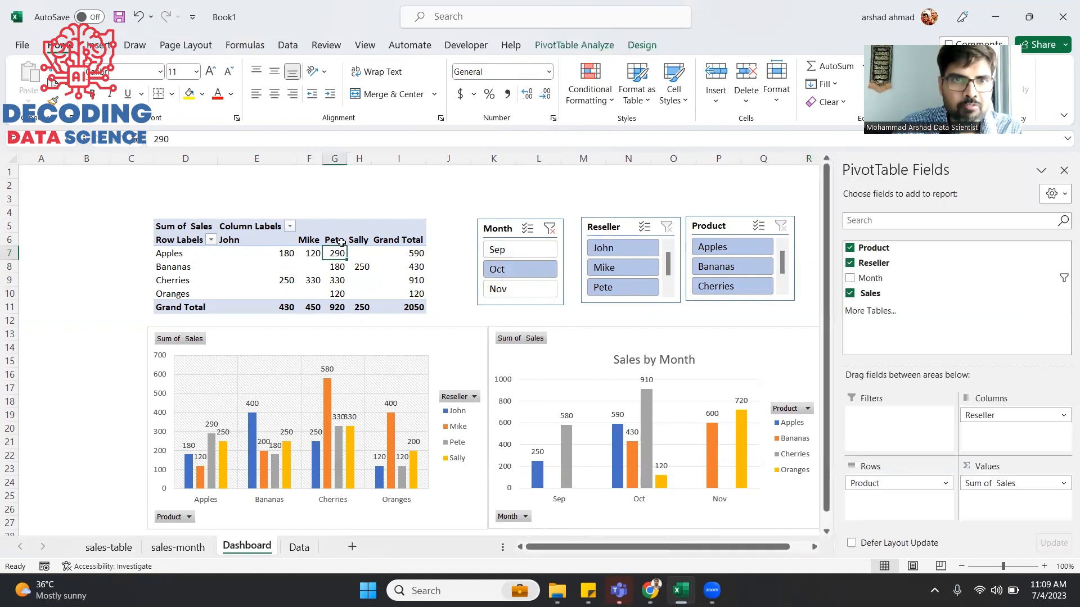
{"action": "left_click", "coordinate": [345, 233]}
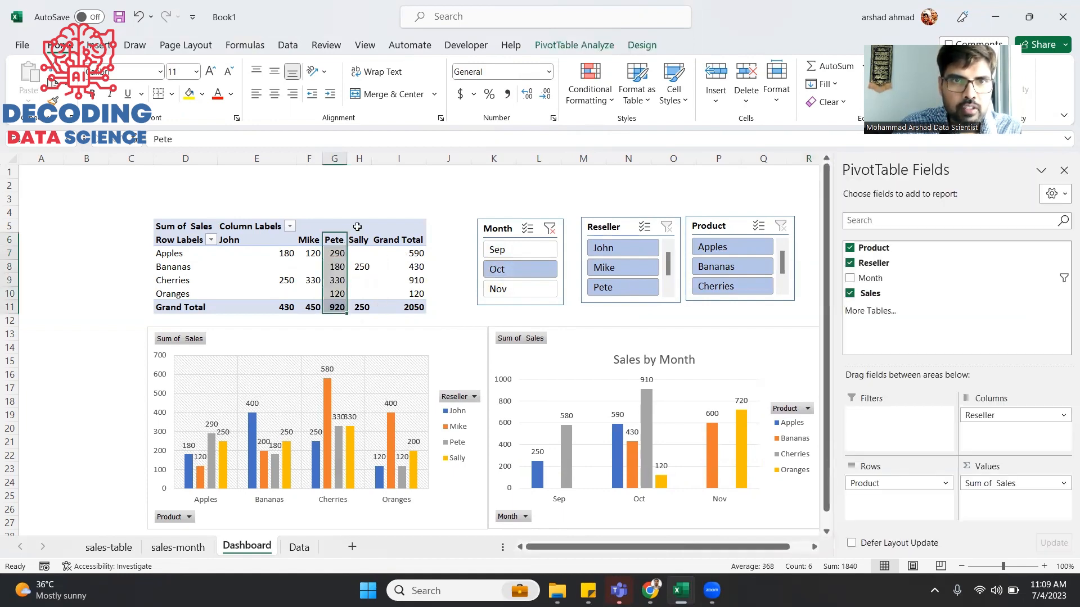
Rename the sales PivotTable on the Dashboard sheet as salestable in its PivotTable options
{"action": "right_click", "coordinate": [357, 226]}
{"action": "key", "text": "Escape"}
{"action": "left_click", "coordinate": [266, 294]}
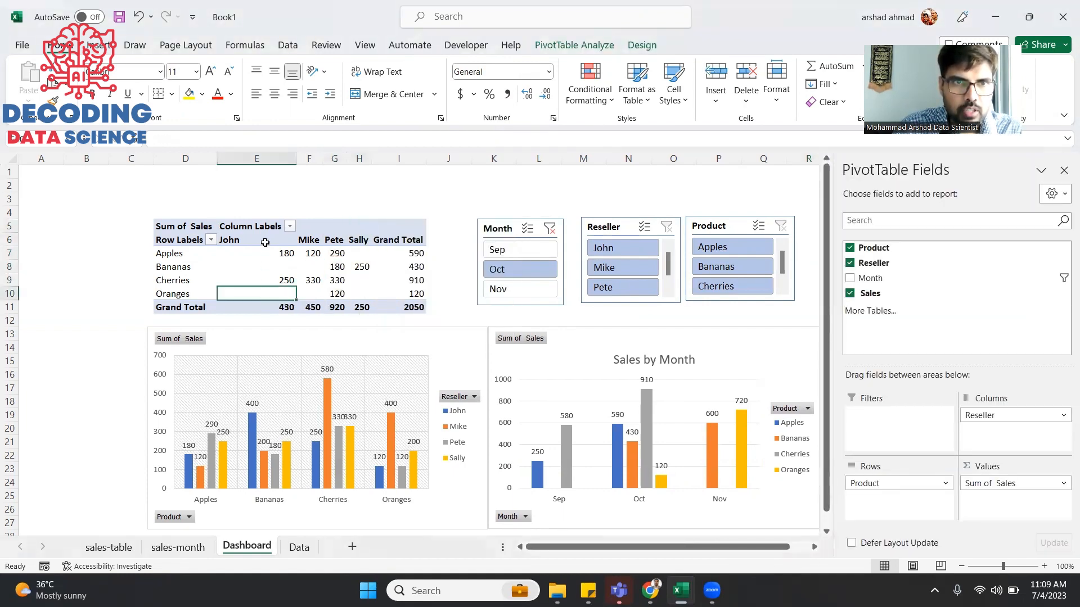
{"action": "right_click", "coordinate": [257, 249]}
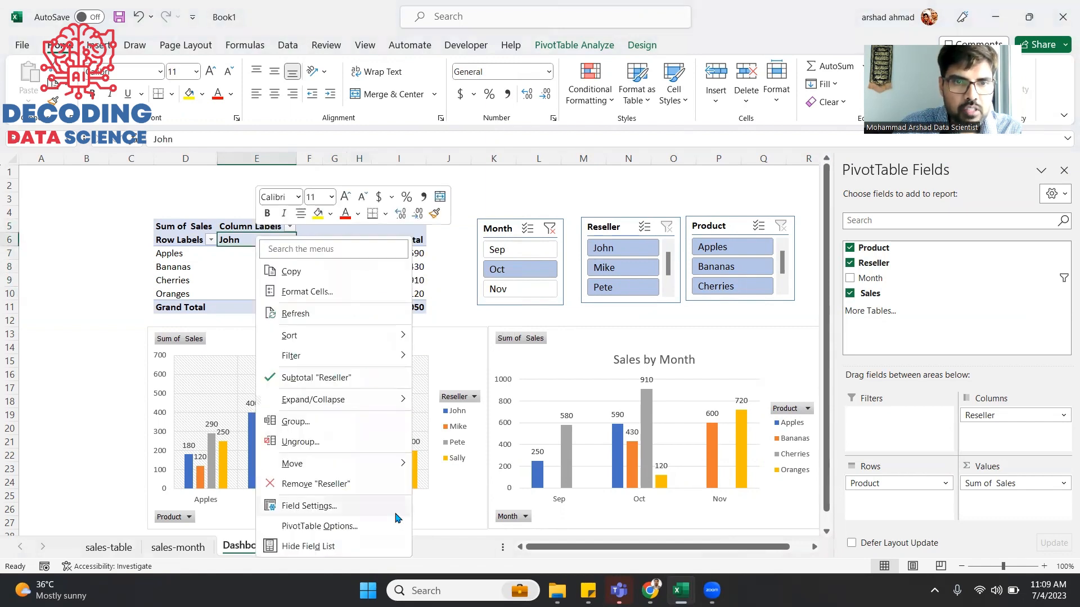
{"action": "left_click", "coordinate": [320, 527]}
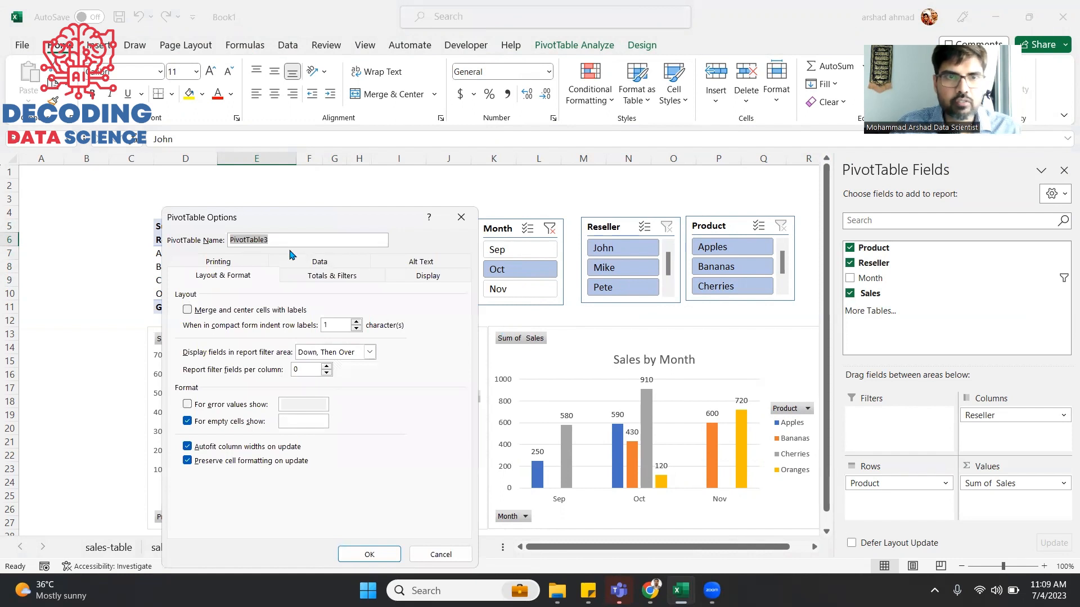
{"action": "type", "text": "sl"}
{"action": "key", "text": "BackSpace"}
{"action": "type", "text": "alestable"}
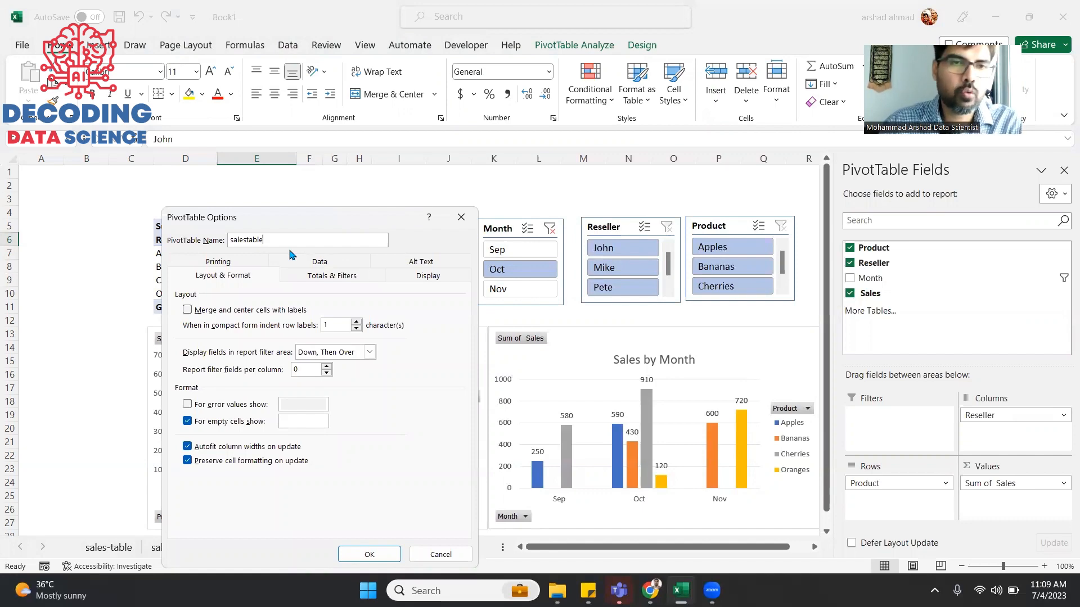
{"action": "left_click", "coordinate": [369, 554]}
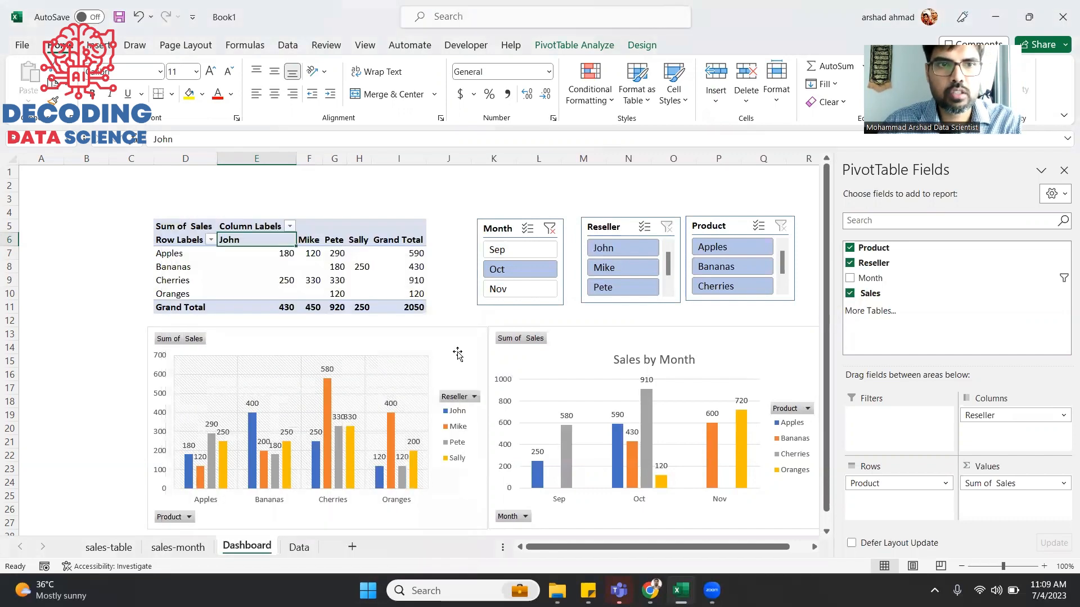
Rename the PivotTable behind the product-by-reseller PivotChart as products in its PivotTable options
{"action": "left_click", "coordinate": [376, 350]}
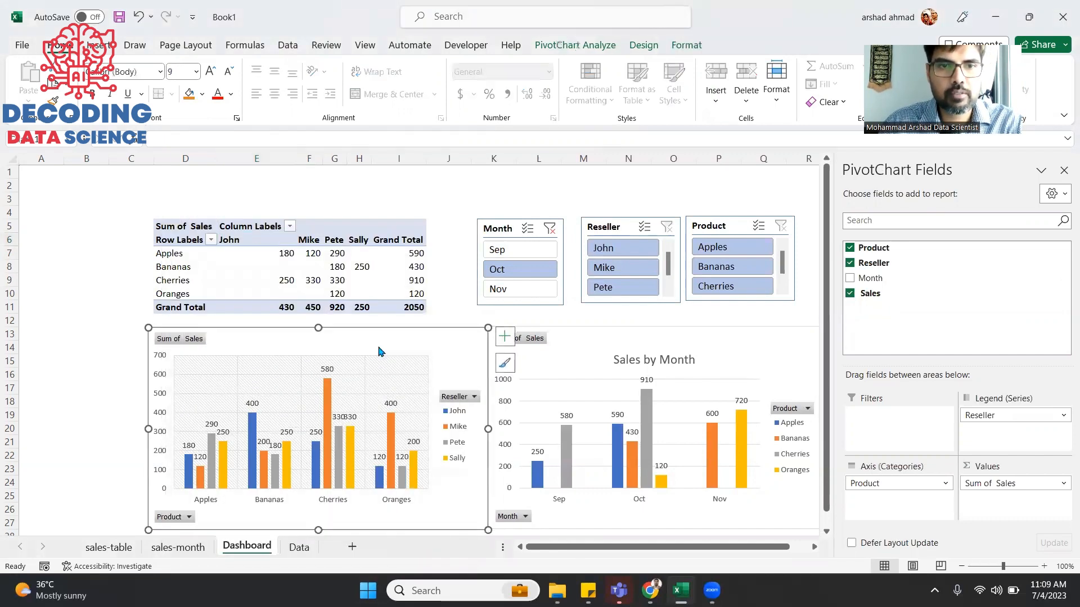
{"action": "right_click", "coordinate": [377, 349]}
{"action": "left_click", "coordinate": [428, 544]}
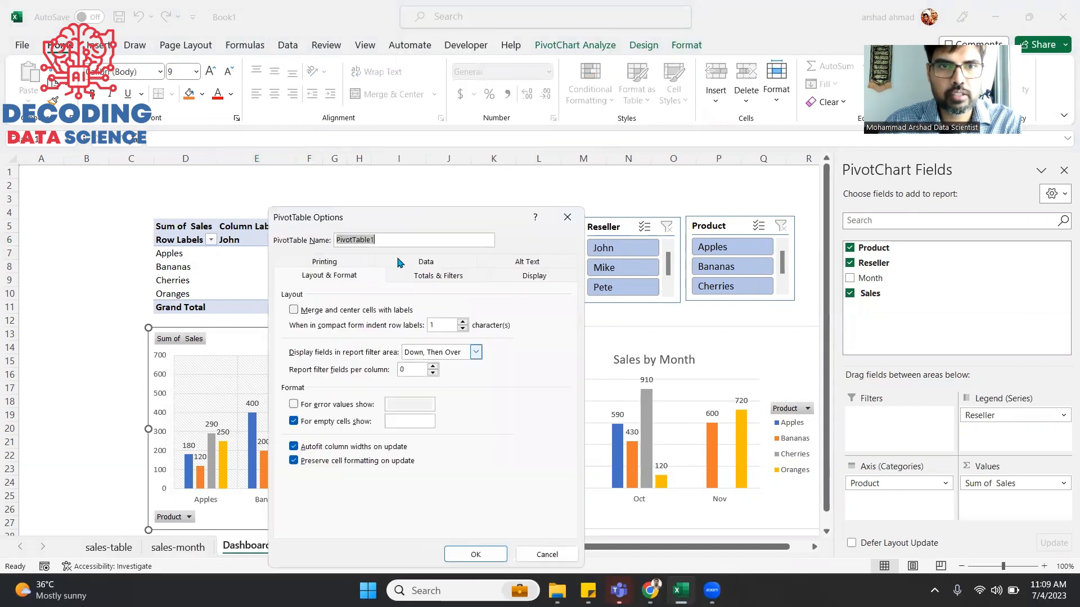
{"action": "type", "text": "products"}
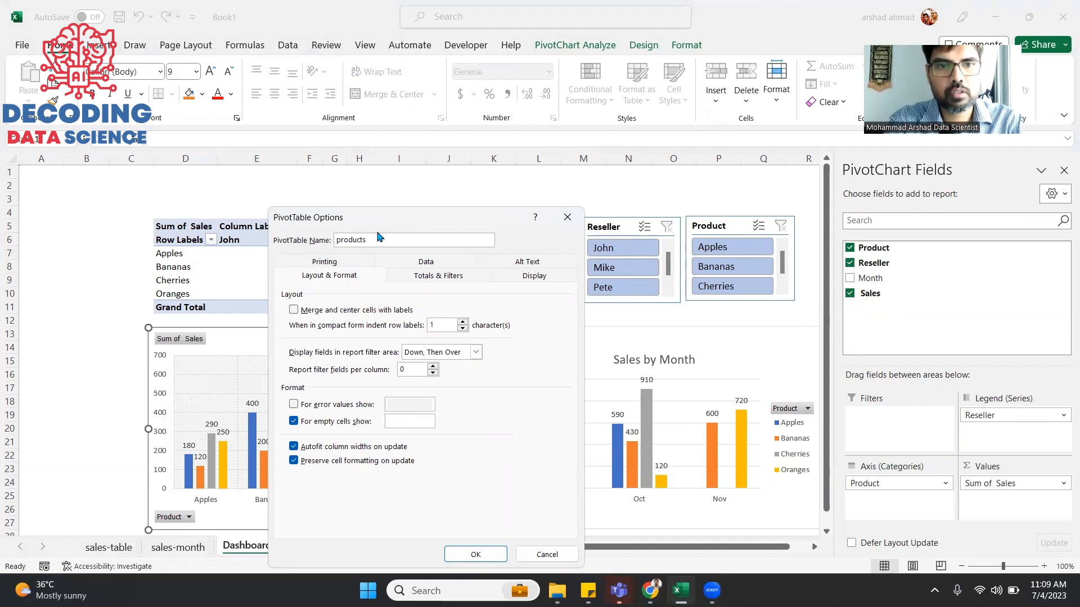
{"action": "left_click", "coordinate": [476, 555]}
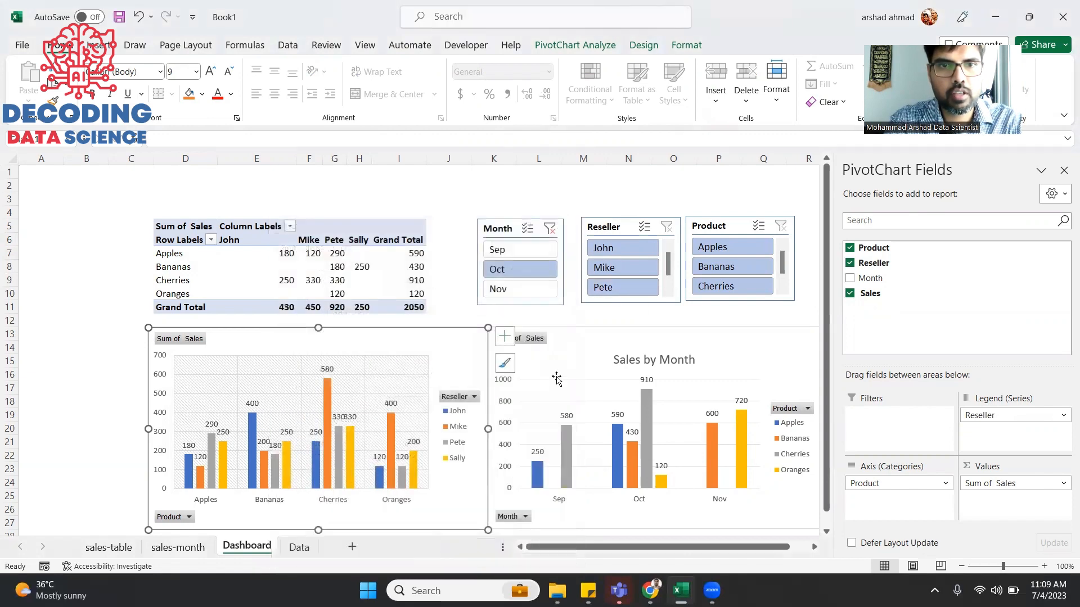
Rename the PivotTable behind the Sales by Month PivotChart as salesbymonth in its PivotTable options
{"action": "left_click", "coordinate": [557, 381]}
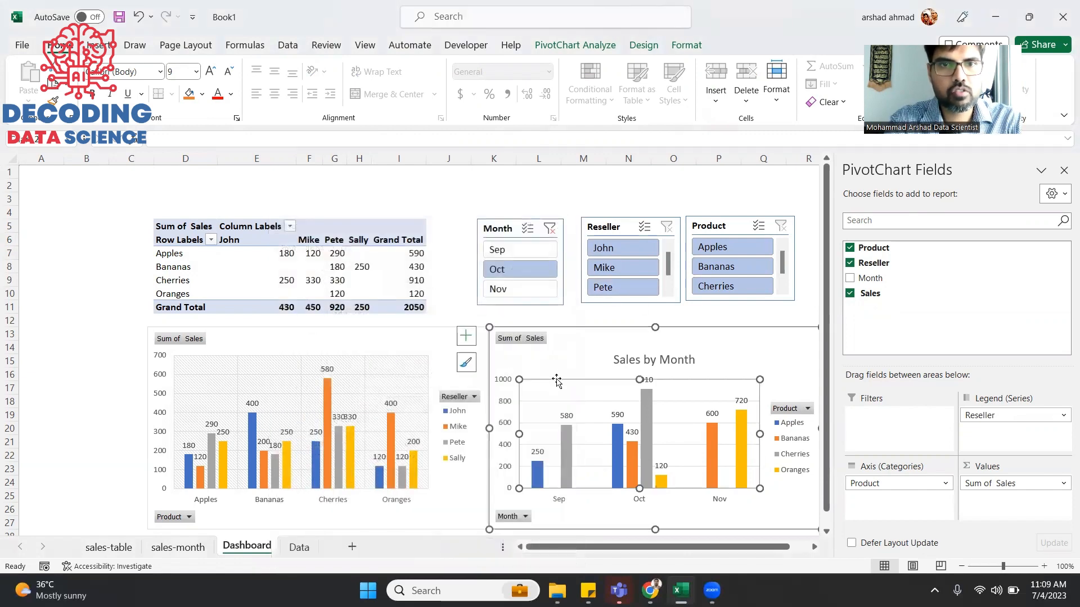
{"action": "right_click", "coordinate": [586, 349]}
{"action": "left_click", "coordinate": [644, 544]}
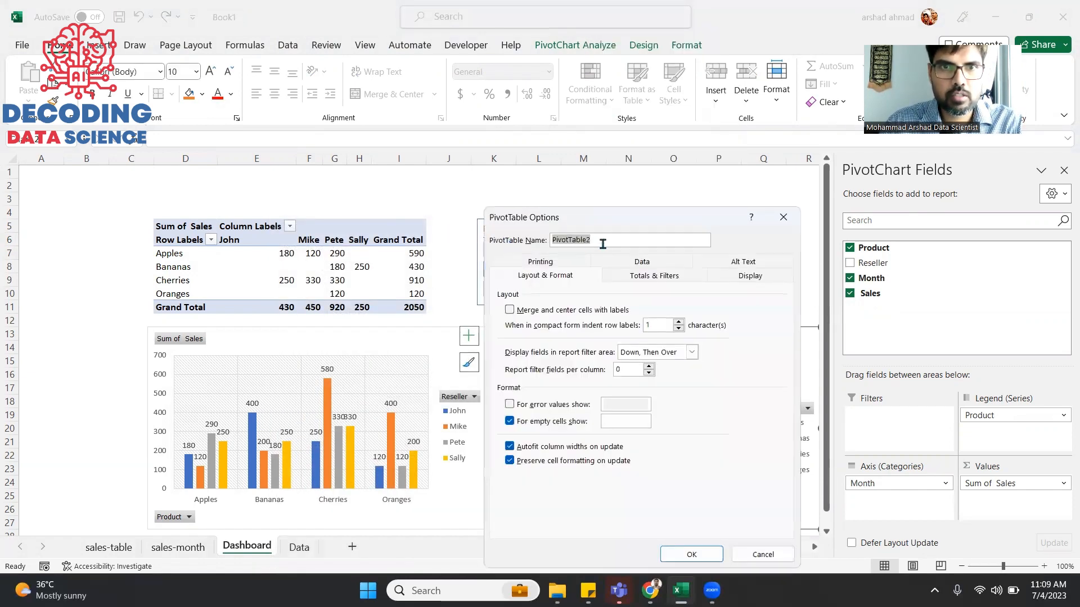
{"action": "type", "text": "salesb"}
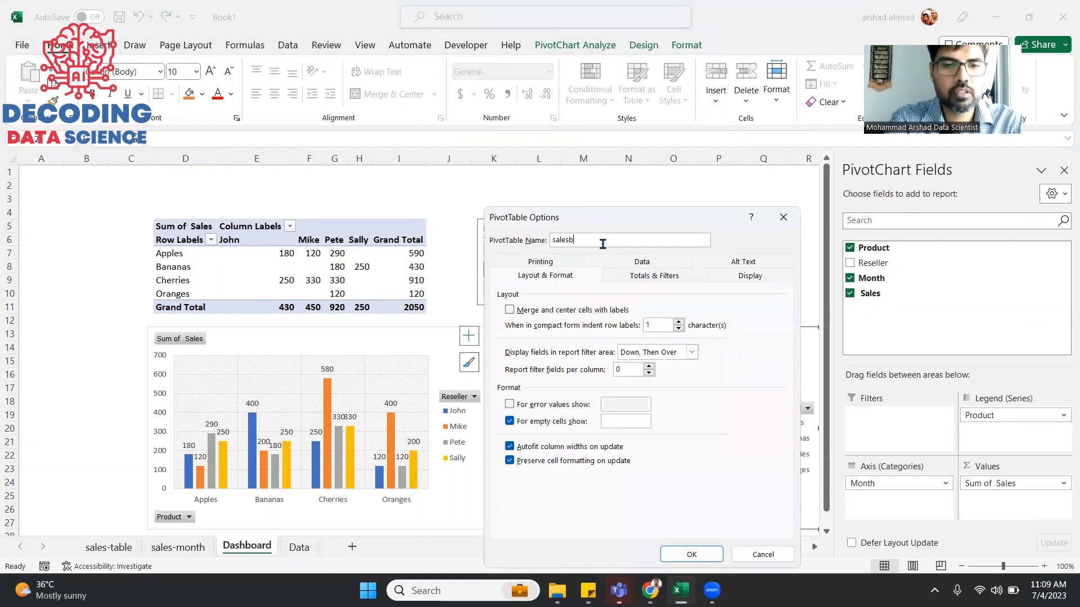
{"action": "type", "text": "ymonth"}
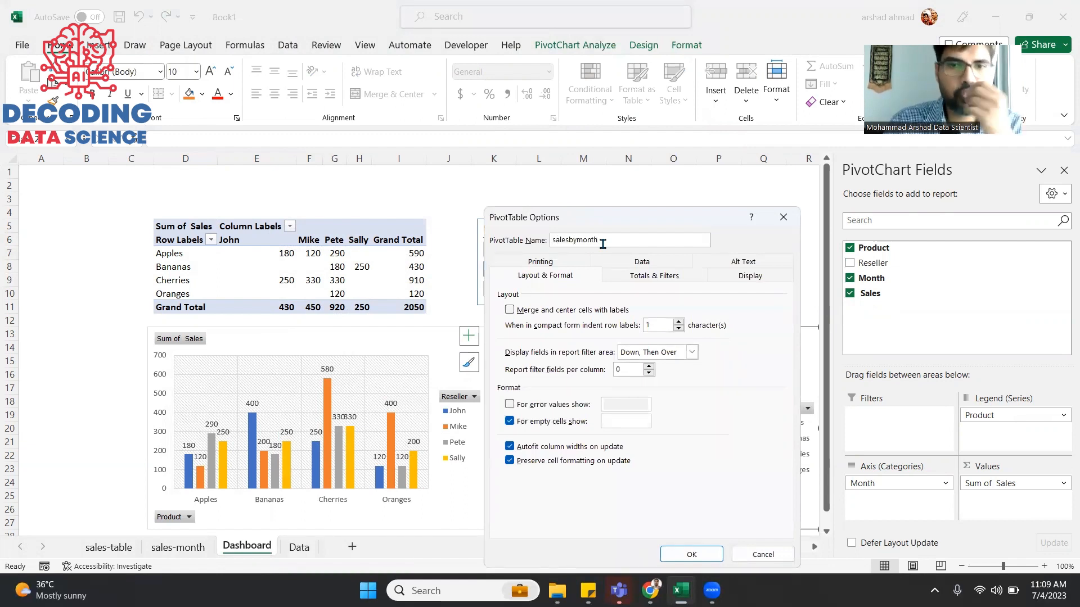
{"action": "left_click", "coordinate": [677, 550]}
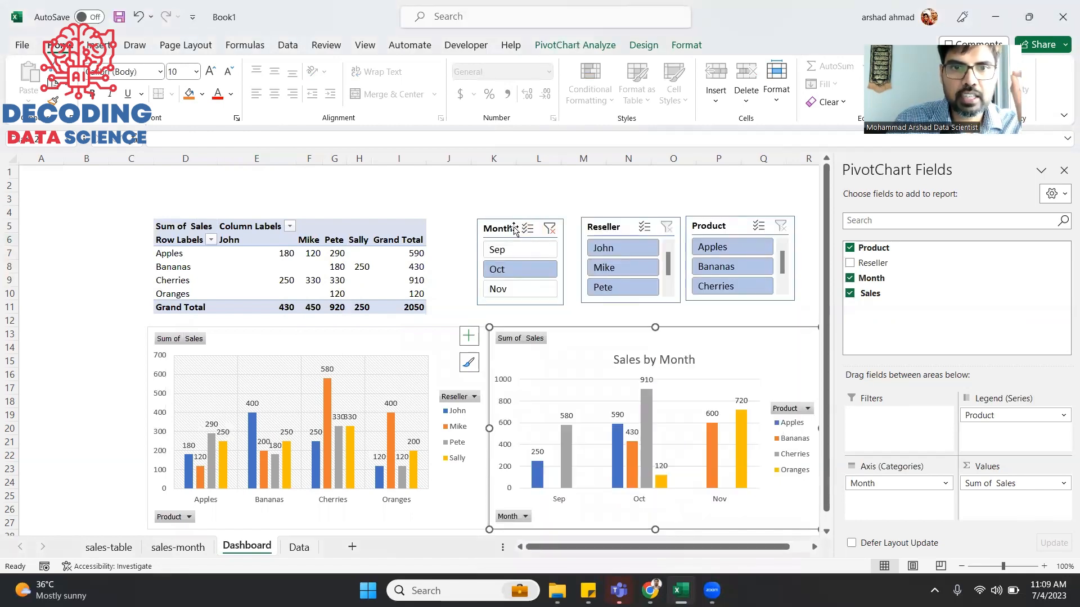
Connect the Month slicer to the salesbymonth and products PivotTables through its report connections
{"action": "left_click", "coordinate": [514, 230]}
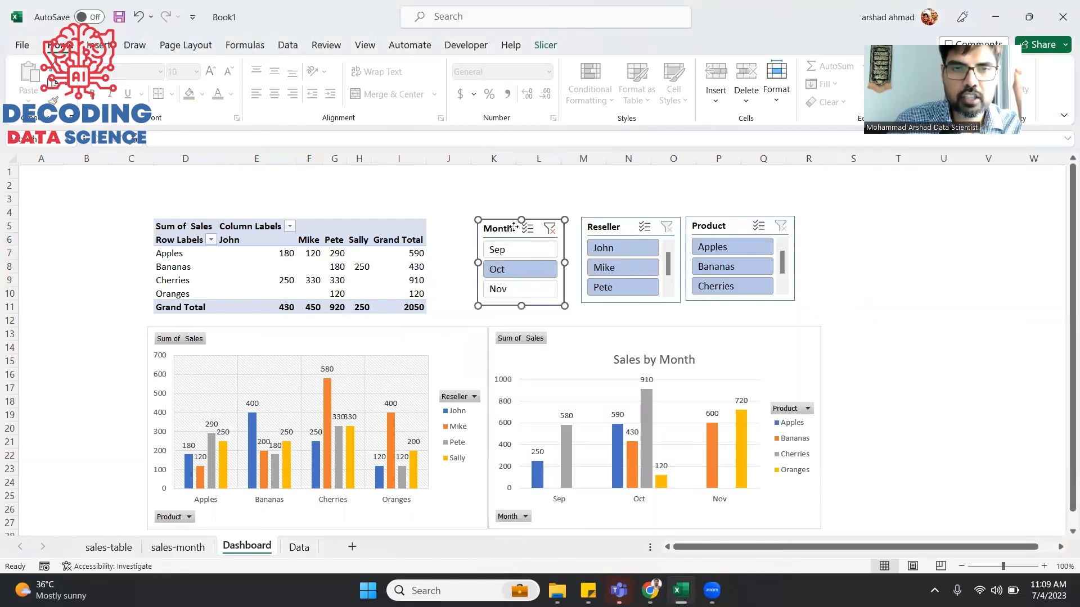
{"action": "right_click", "coordinate": [500, 251]}
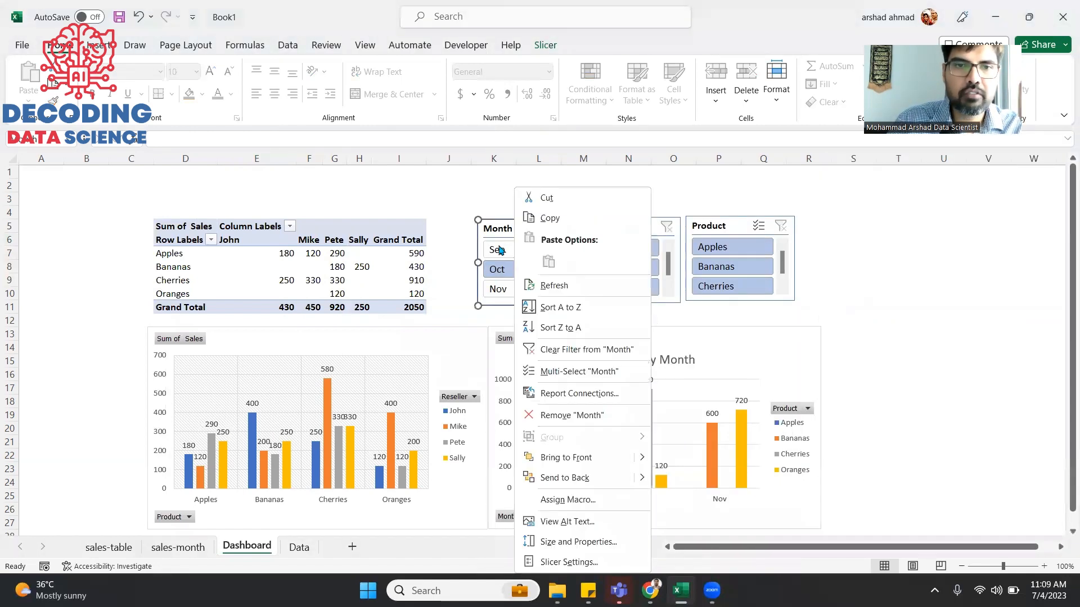
{"action": "left_click", "coordinate": [594, 389]}
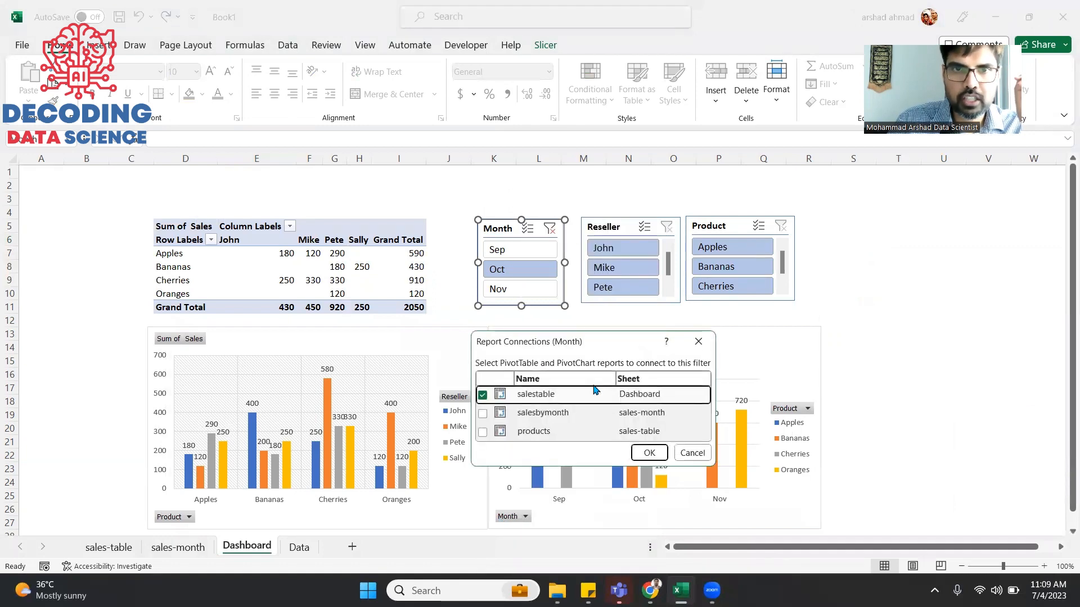
{"action": "left_click", "coordinate": [482, 415]}
{"action": "left_click", "coordinate": [482, 432]}
{"action": "left_click", "coordinate": [649, 453]}
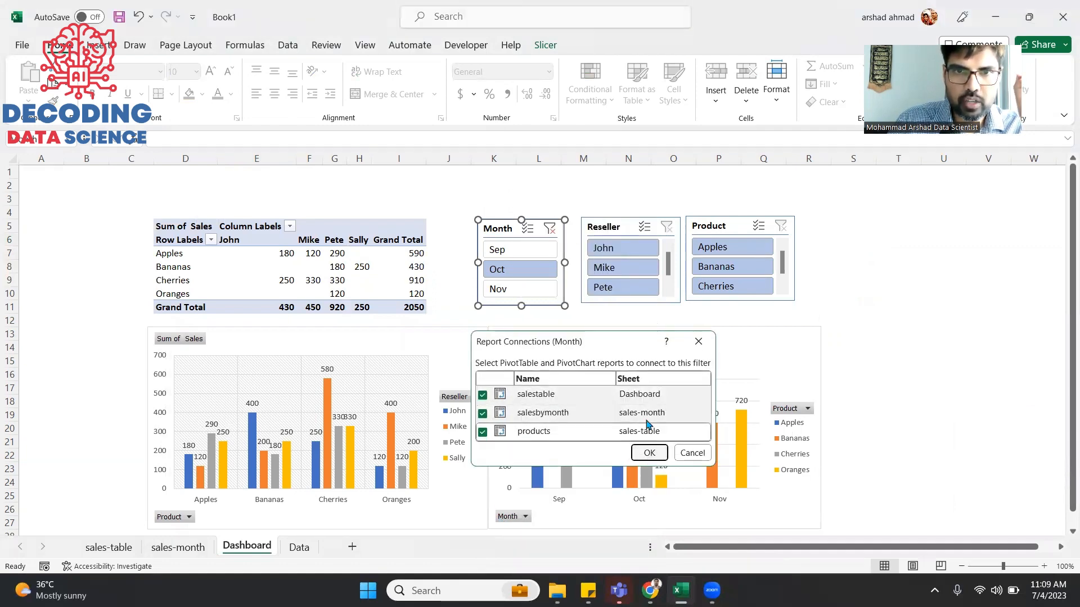
Connect the Reseller slicer to the salestable and salesbymonth PivotTables through its report connections
{"action": "left_click", "coordinate": [630, 266]}
{"action": "right_click", "coordinate": [622, 231]}
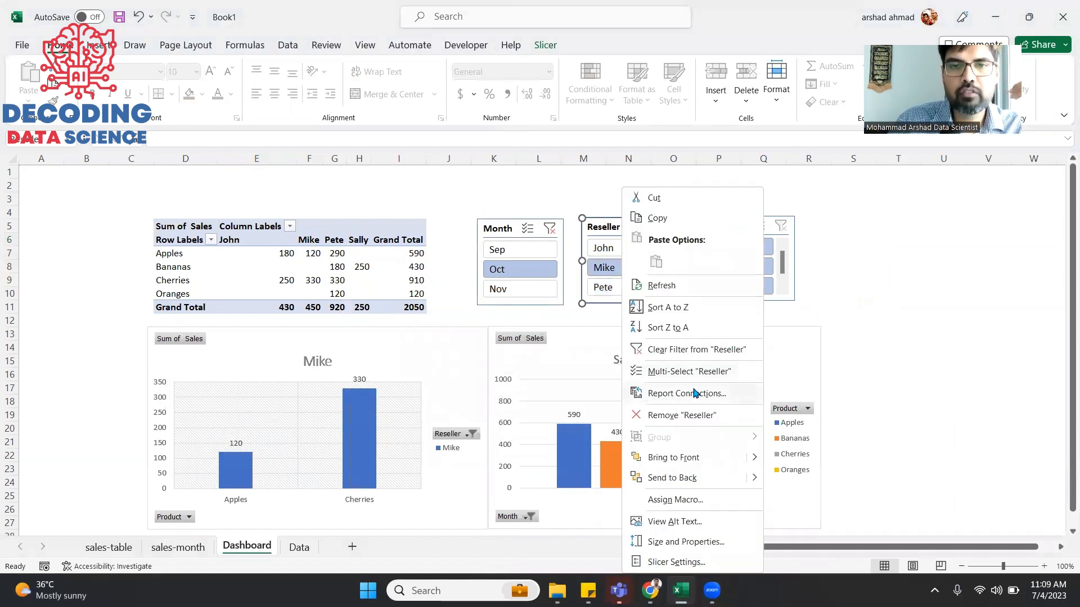
{"action": "left_click", "coordinate": [695, 393]}
{"action": "left_click", "coordinate": [582, 399]}
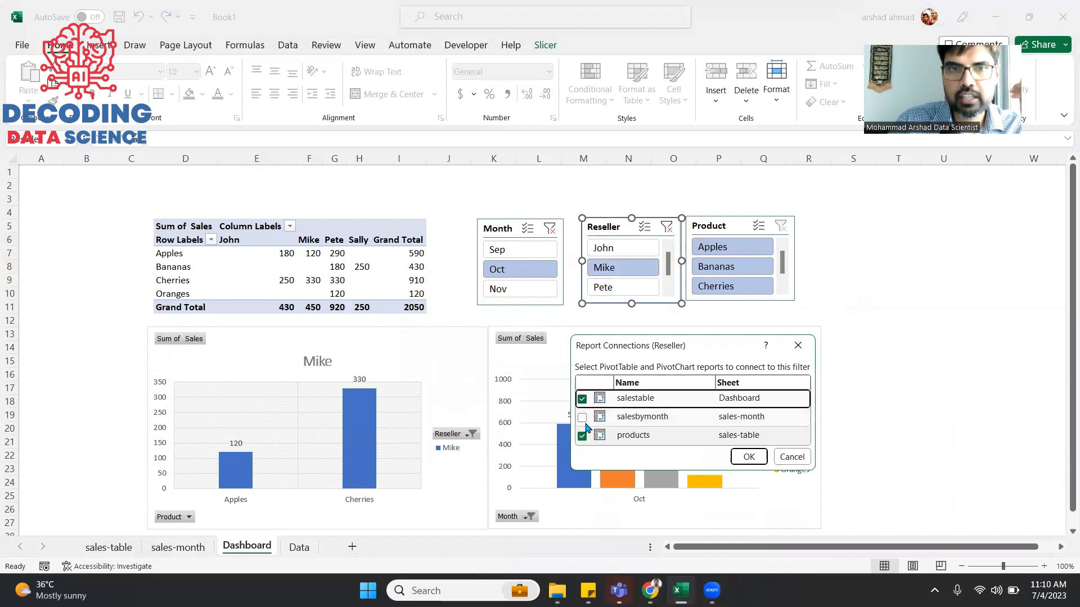
{"action": "left_click", "coordinate": [583, 418]}
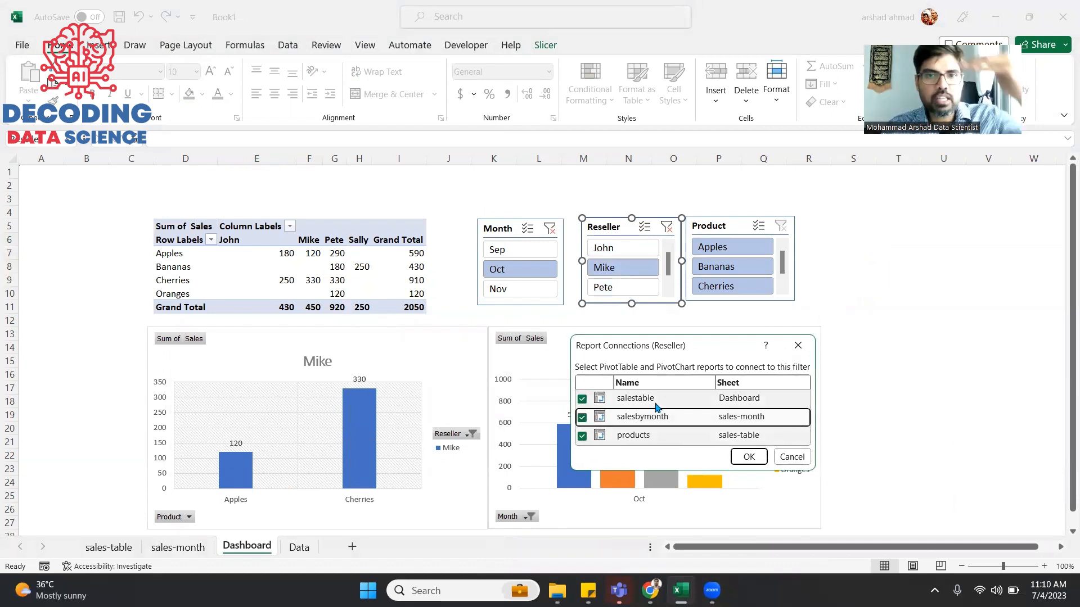
{"action": "left_click", "coordinate": [748, 456]}
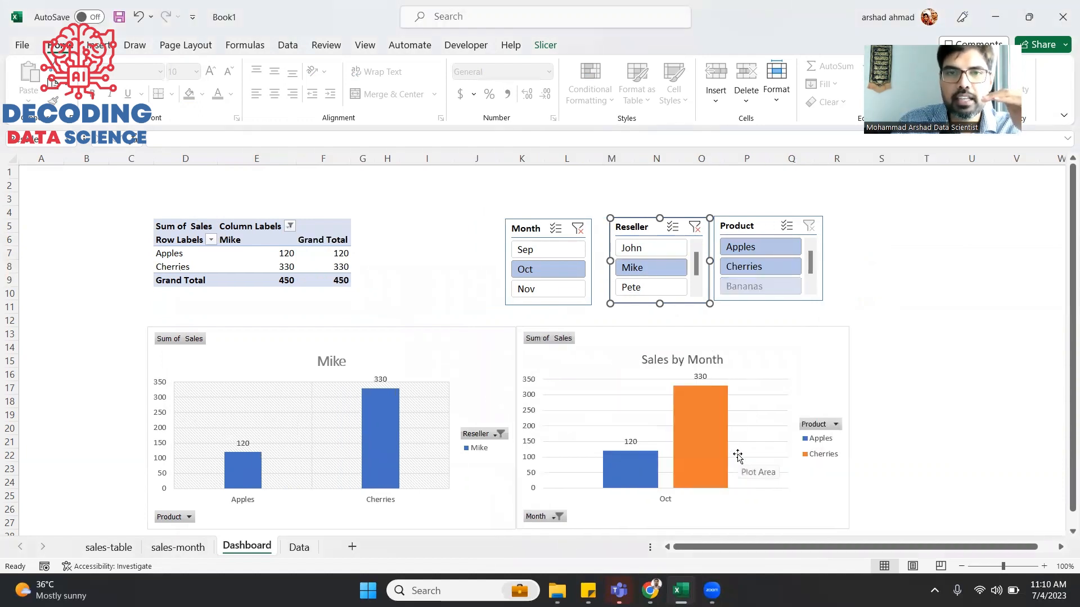
Connect the Product slicer to the salestable and products PivotTables through its report connections
{"action": "left_click", "coordinate": [748, 226]}
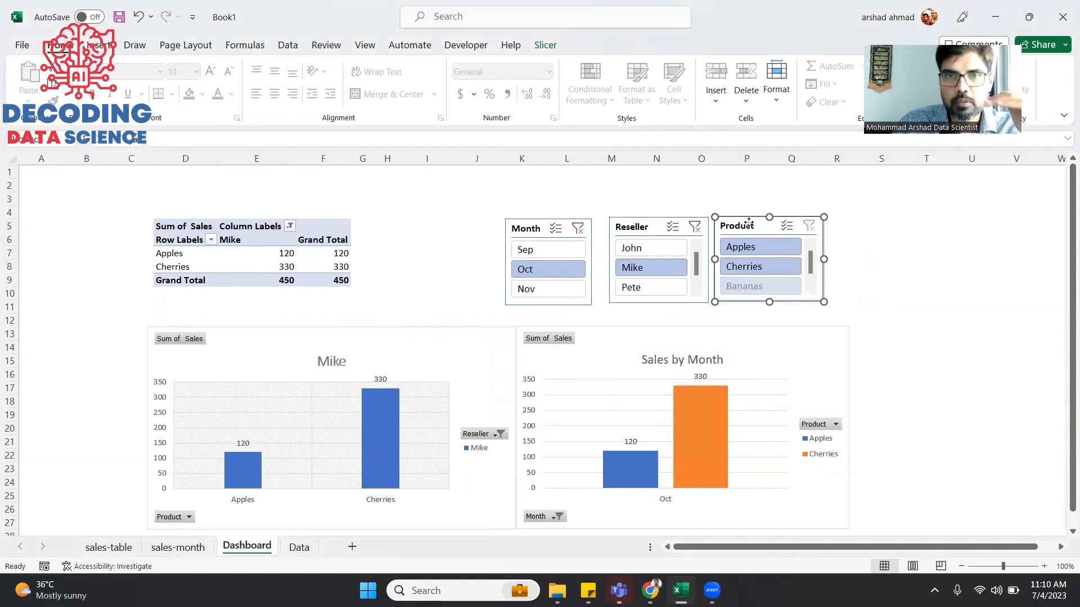
{"action": "right_click", "coordinate": [750, 225]}
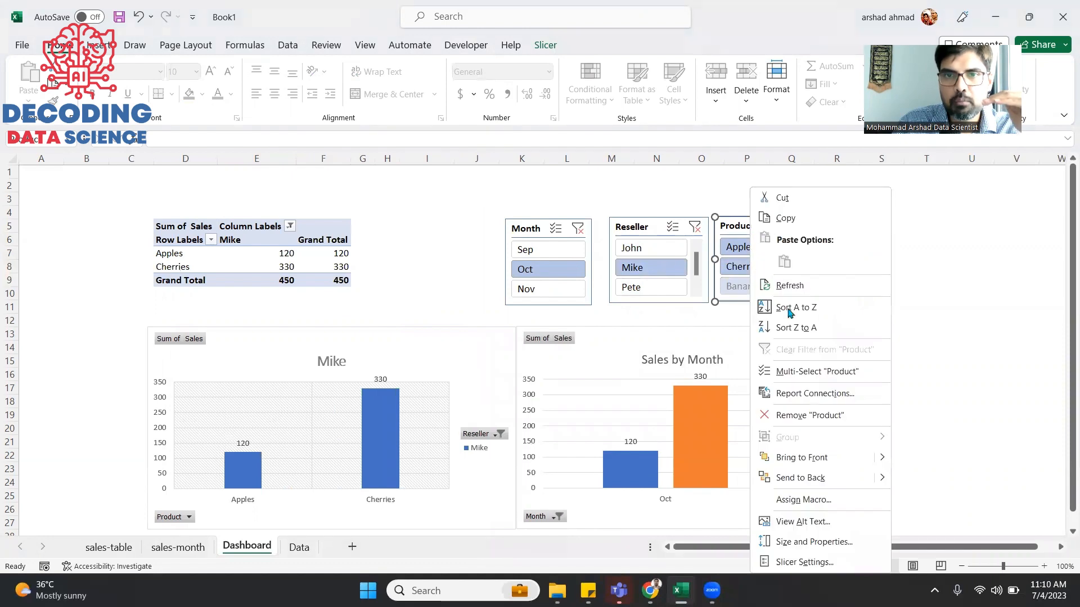
{"action": "left_click", "coordinate": [816, 393]}
{"action": "left_click", "coordinate": [707, 401]}
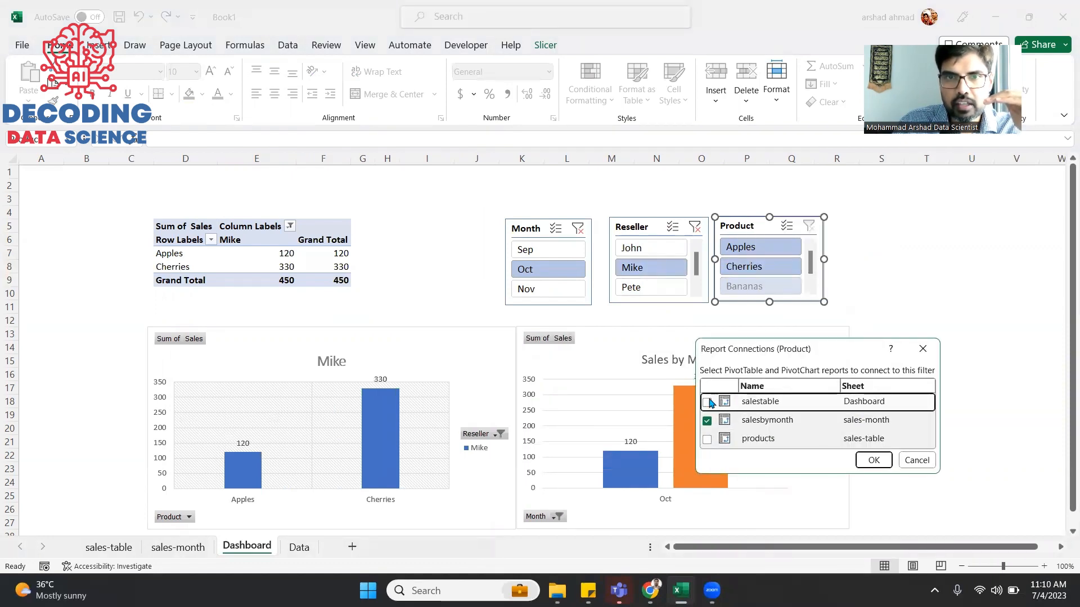
{"action": "left_click", "coordinate": [706, 439]}
{"action": "left_click", "coordinate": [873, 461]}
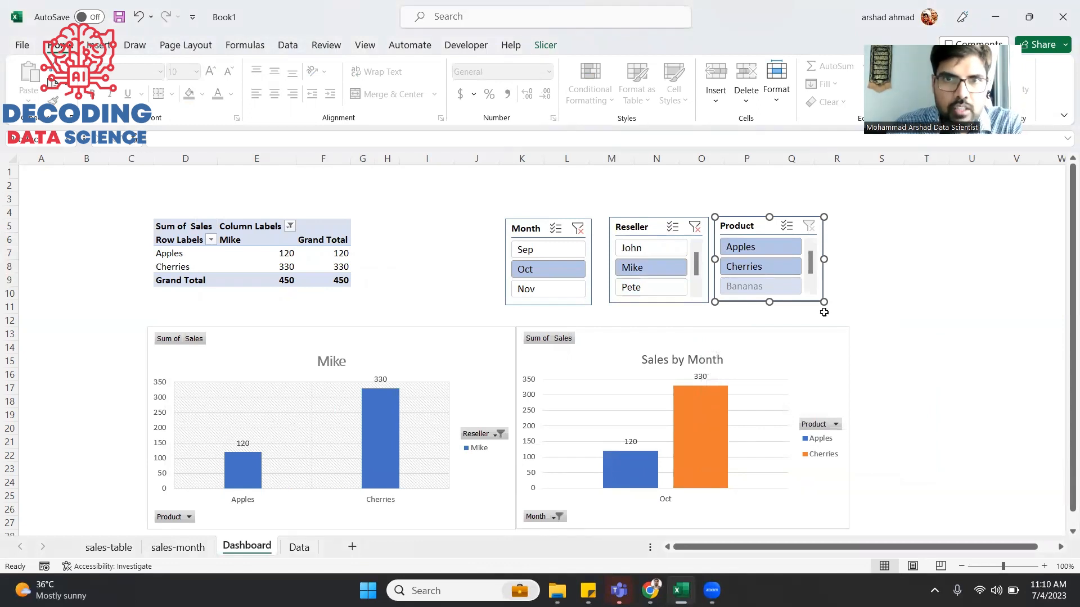
Filter the Dashboard to Apples, Bananas and Cherries and to the first three resellers with the Product and Reseller slicers
{"action": "left_click", "coordinate": [760, 251]}
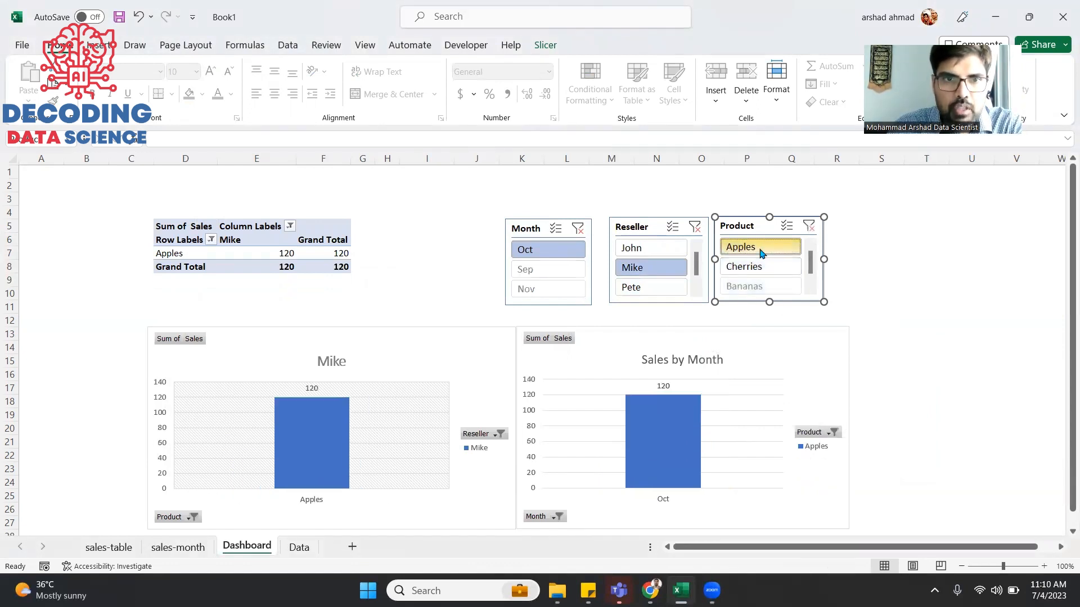
{"action": "left_click", "coordinate": [759, 267], "text": "ctrl"}
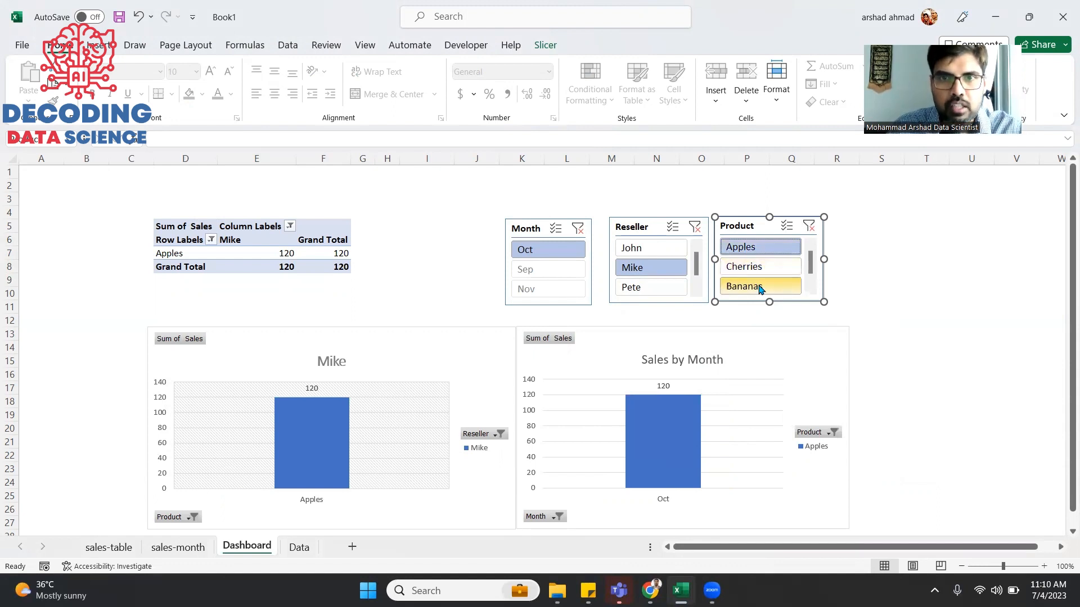
{"action": "left_click", "coordinate": [643, 267], "text": "ctrl"}
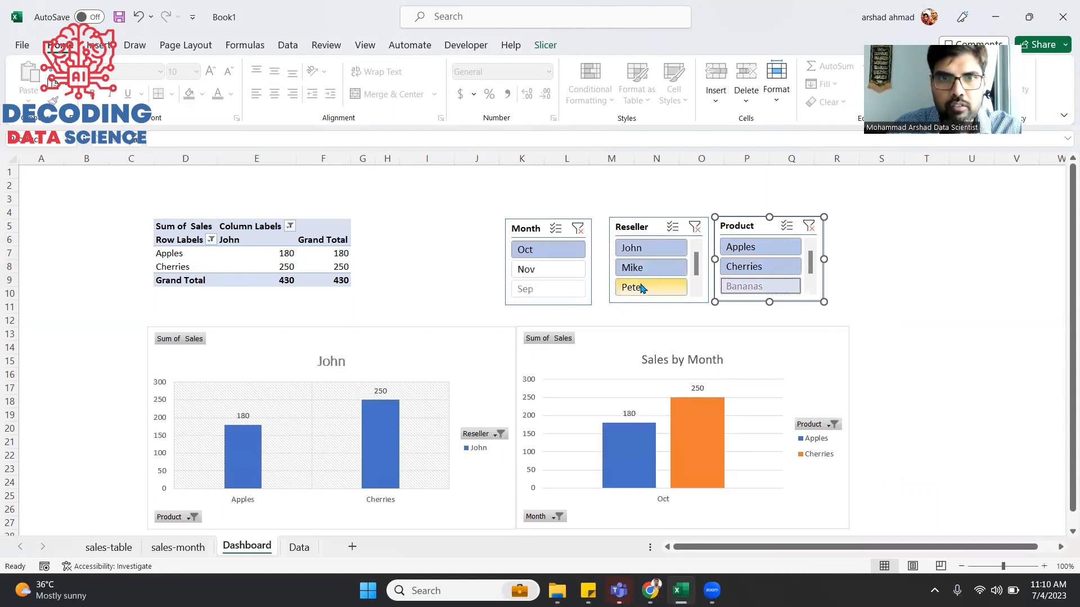
{"action": "left_click", "coordinate": [643, 288], "text": "ctrl"}
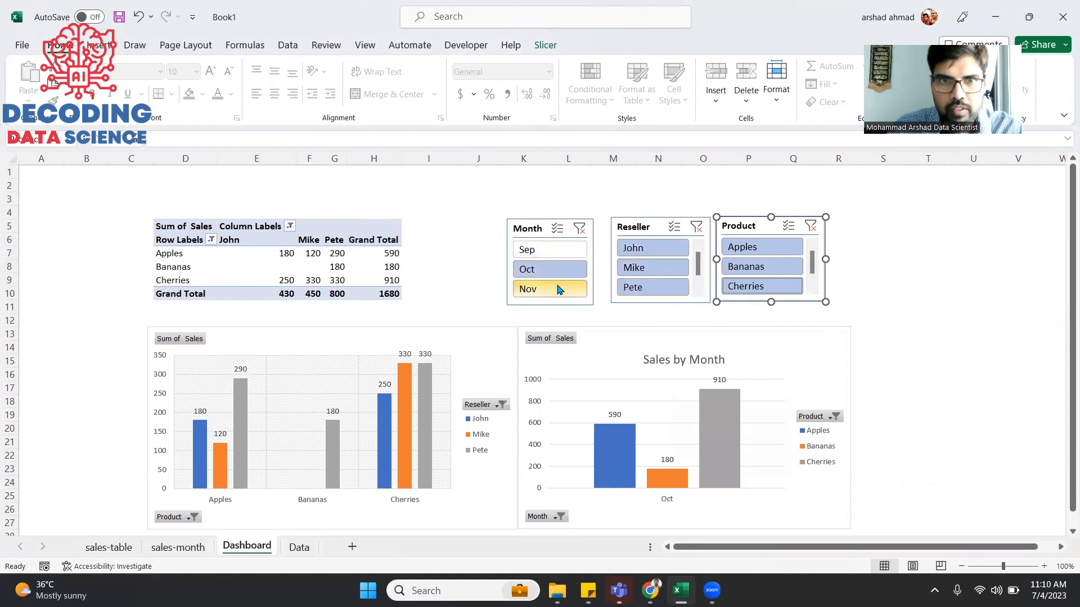
Try the Sep–Oct and Oct–Nov selections in the Month slicer to check that the table and charts respond
{"action": "left_click", "coordinate": [556, 254], "text": "ctrl"}
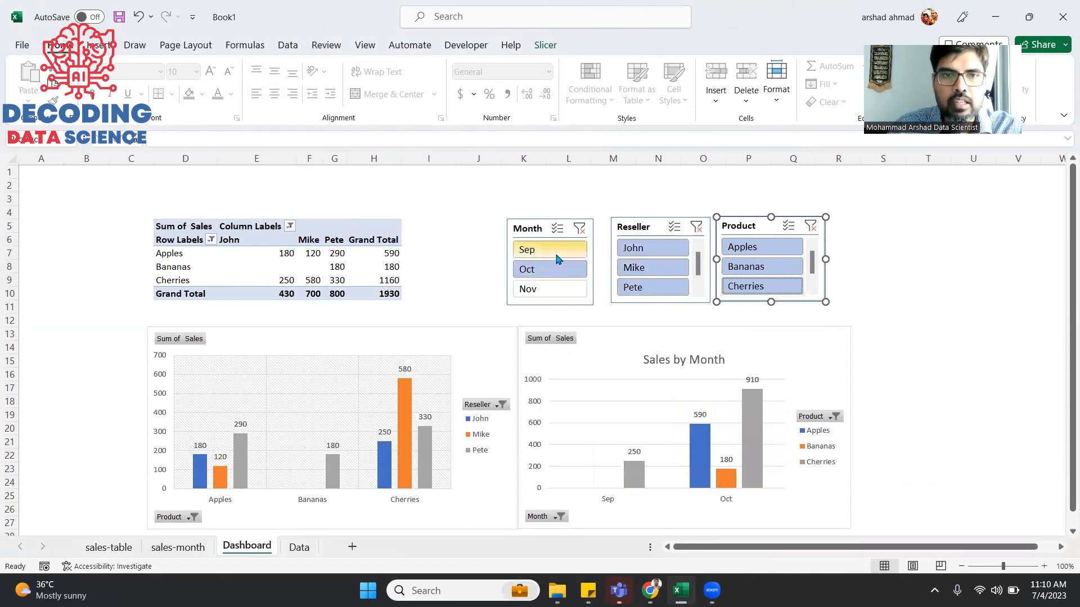
{"action": "left_click", "coordinate": [558, 289], "text": "shift"}
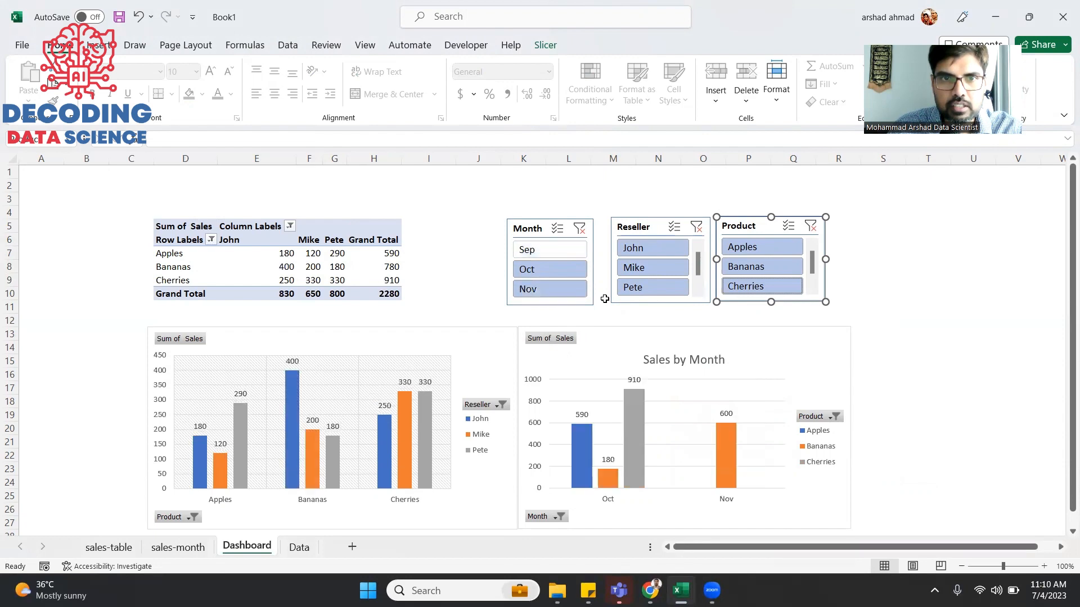
{"action": "left_click", "coordinate": [575, 257], "text": "shift"}
{"action": "left_click", "coordinate": [559, 288], "text": "shift"}
{"action": "left_click", "coordinate": [524, 253], "text": "shift"}
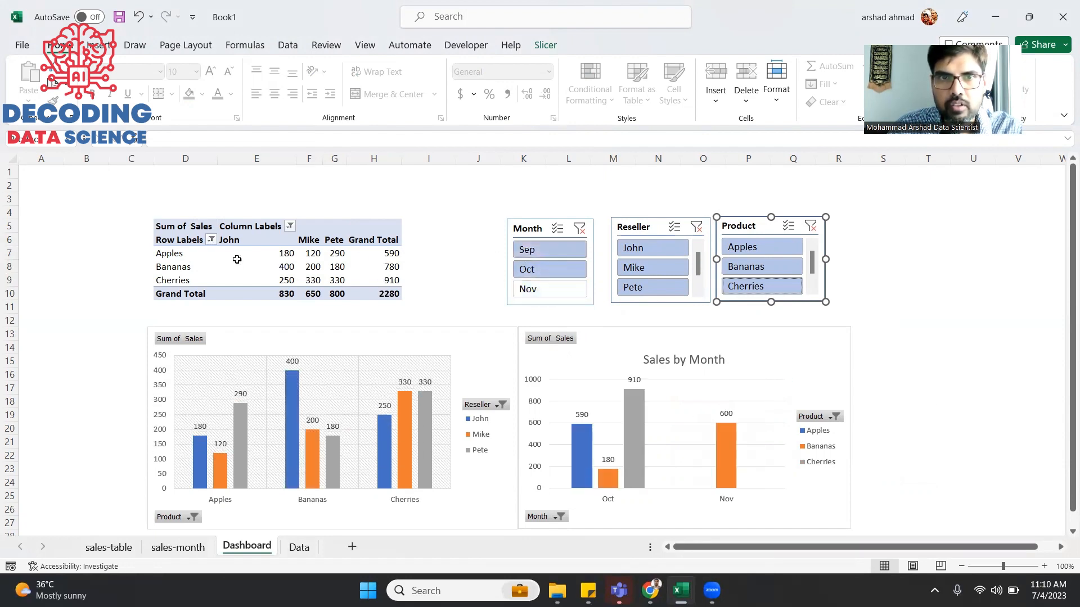
{"action": "left_click", "coordinate": [574, 293], "text": "shift"}
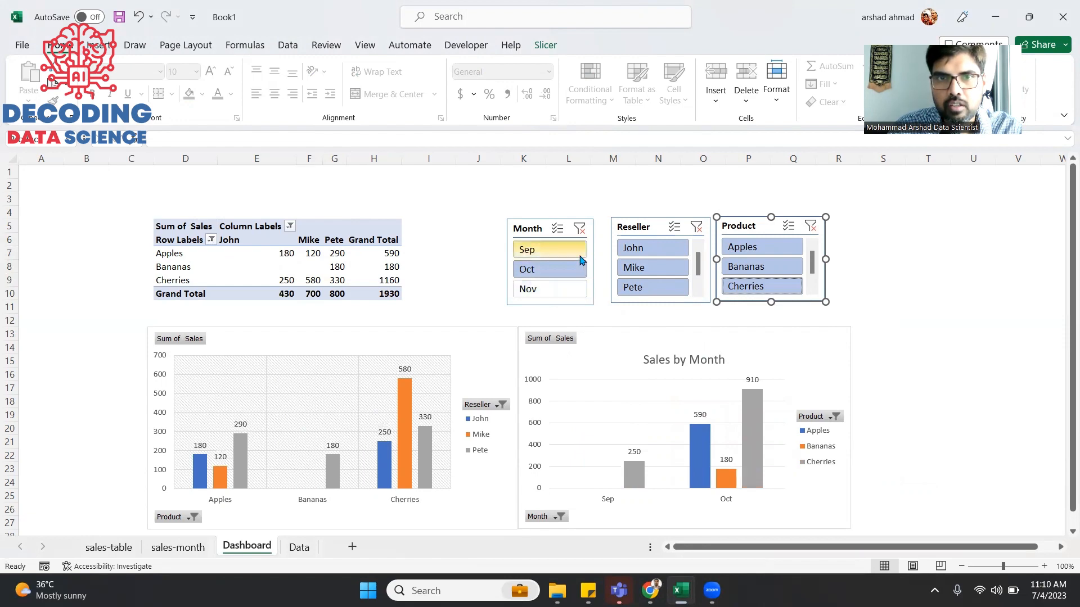
Turn on multi-select for the Month slicer and include Sep, Oct and Nov
{"action": "left_click", "coordinate": [562, 232]}
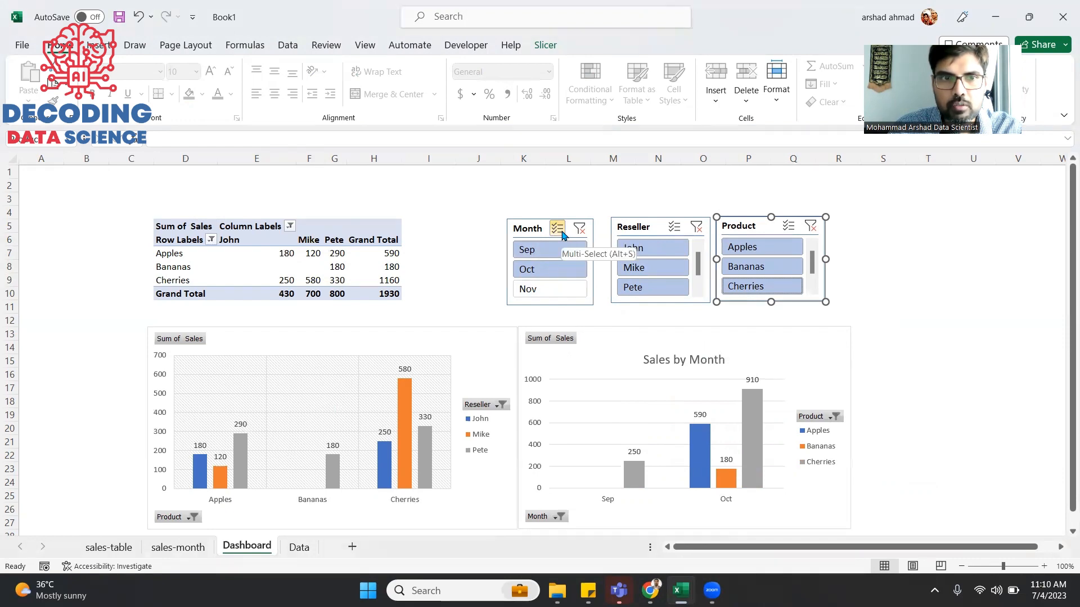
{"action": "mouse_move", "coordinate": [561, 271]}
{"action": "left_mouse_down"}
{"action": "mouse_move", "coordinate": [561, 289]}
{"action": "mouse_move", "coordinate": [574, 255]}
{"action": "left_mouse_up"}
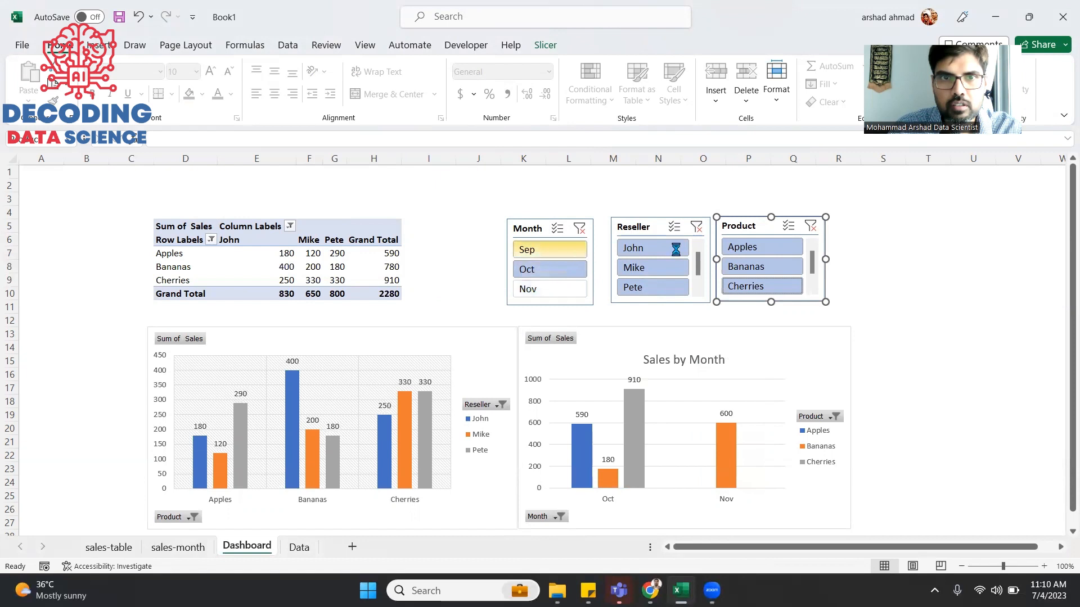
{"action": "left_click", "coordinate": [558, 229]}
{"action": "left_click", "coordinate": [572, 288]}
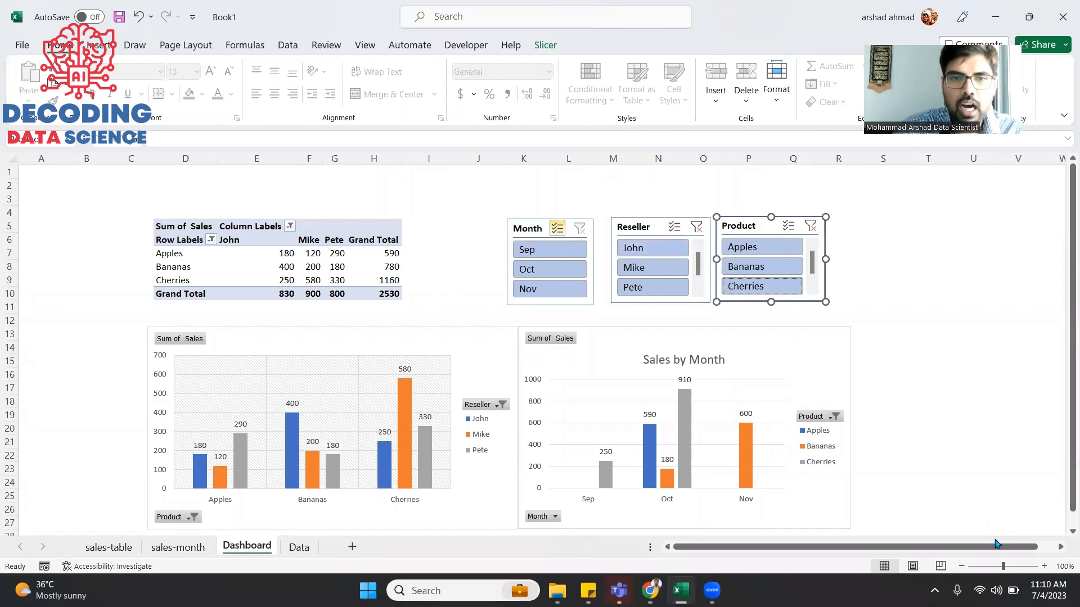
Turn on multi-select for the Product slicer and add Oranges to the selected products
{"action": "scroll", "coordinate": [646, 262], "scroll_direction": "down", "scroll_amount": 1}
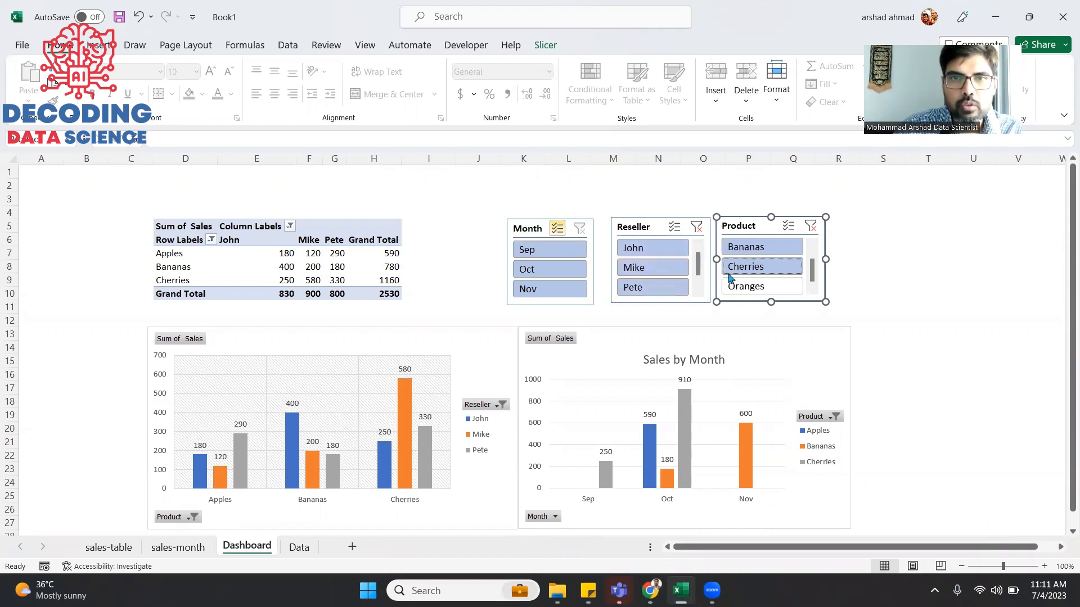
{"action": "left_click", "coordinate": [786, 227]}
{"action": "left_click", "coordinate": [793, 287]}
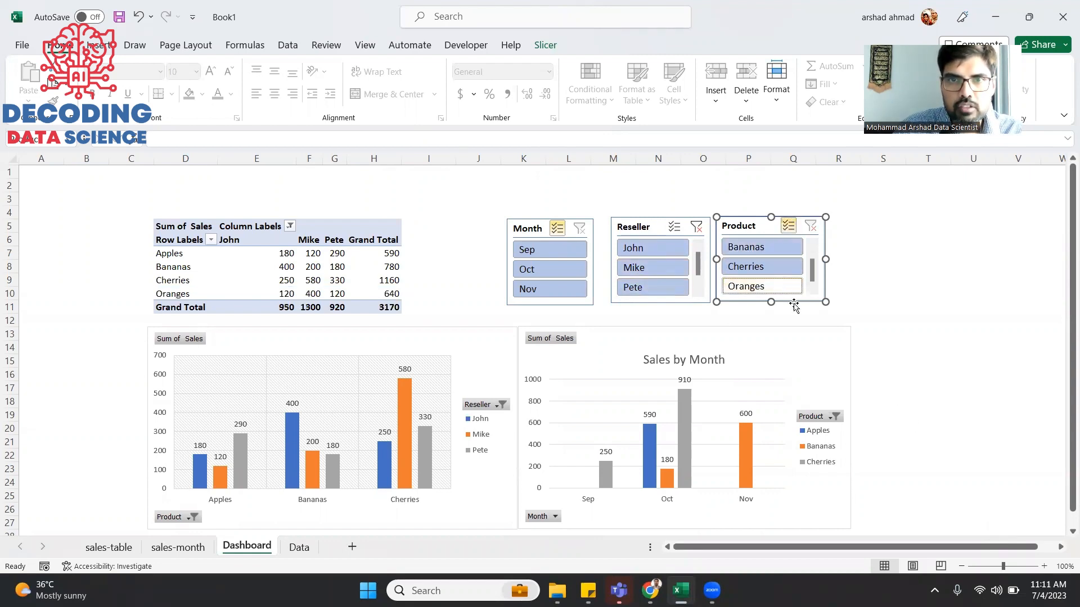
{"action": "scroll", "coordinate": [794, 290], "scroll_direction": "up", "scroll_amount": 1}
{"action": "scroll", "coordinate": [682, 248], "scroll_direction": "down", "scroll_amount": 1}
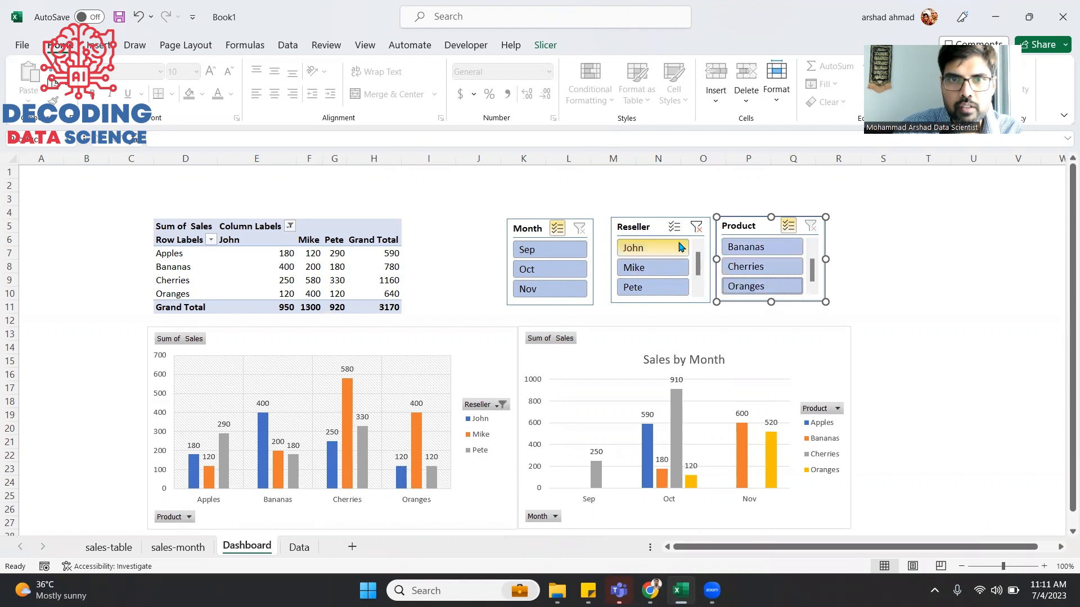
Turn on multi-select for the Reseller slicer and add the fourth reseller to the selection
{"action": "left_click_drag", "start_coordinate": [700, 271], "coordinate": [699, 292]}
{"action": "left_click", "coordinate": [672, 228]}
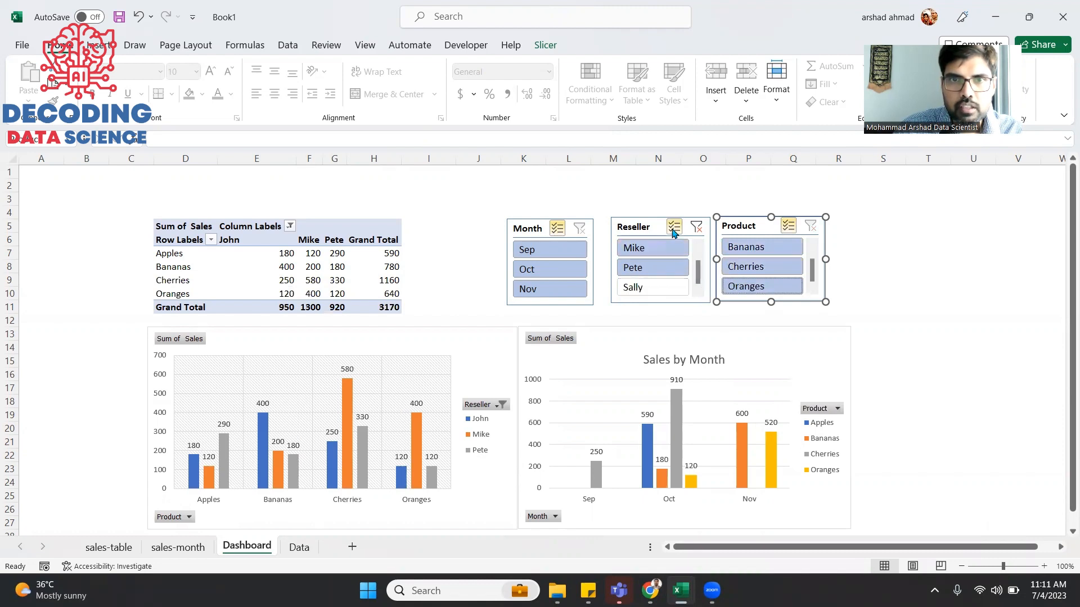
{"action": "left_click", "coordinate": [665, 287]}
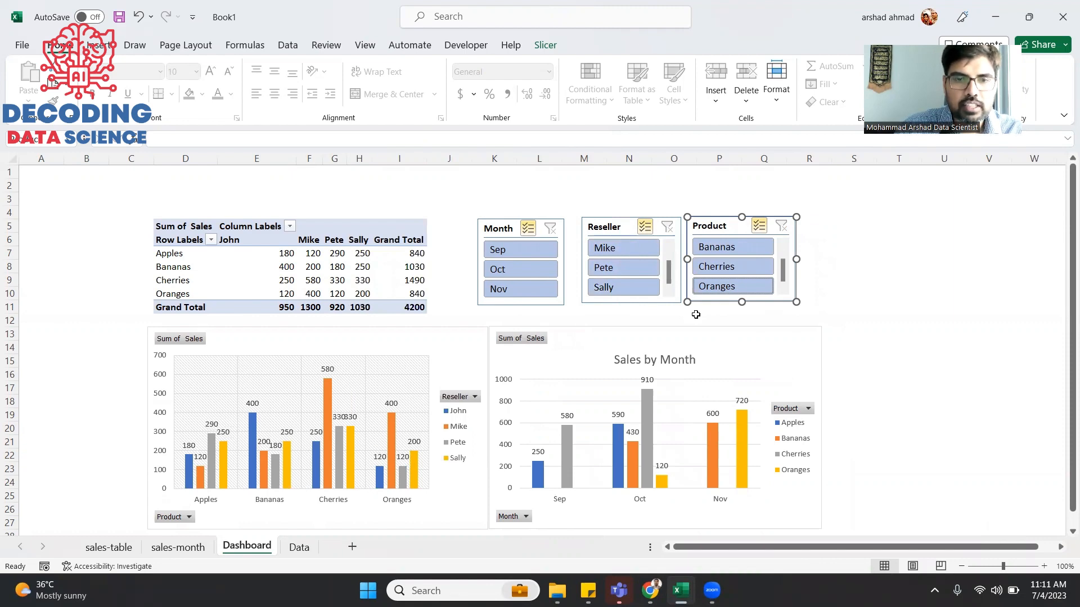
{"action": "left_click", "coordinate": [893, 194]}
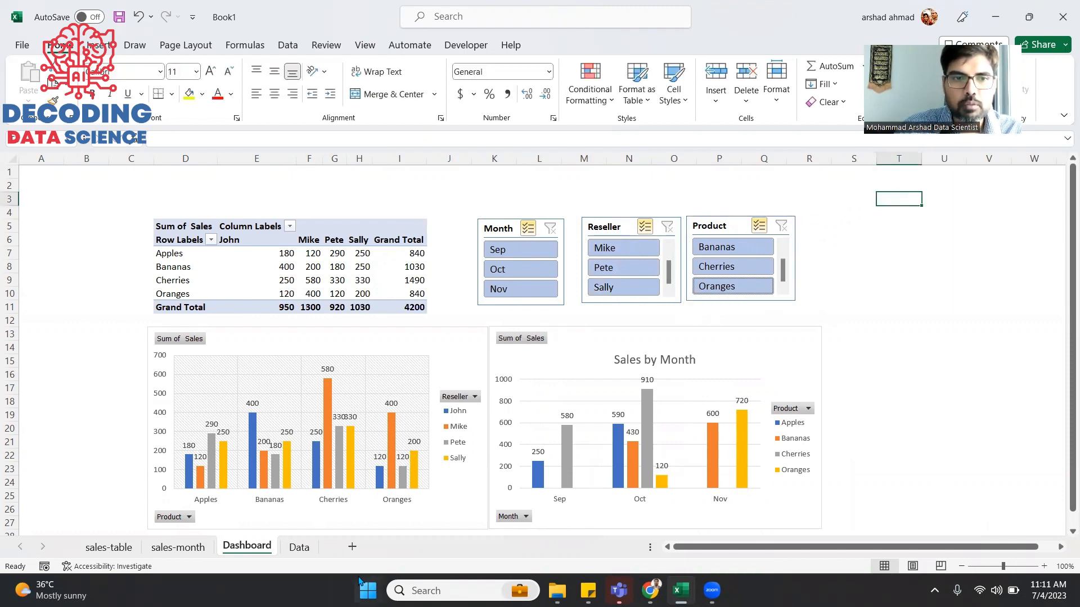
Insert the picture High-Country-Fresh (2).jpg from the Downloads folder at cell T18 of the Dashboard sheet
{"action": "left_click", "coordinate": [930, 370]}
{"action": "left_click", "coordinate": [851, 371]}
{"action": "left_click", "coordinate": [884, 397]}
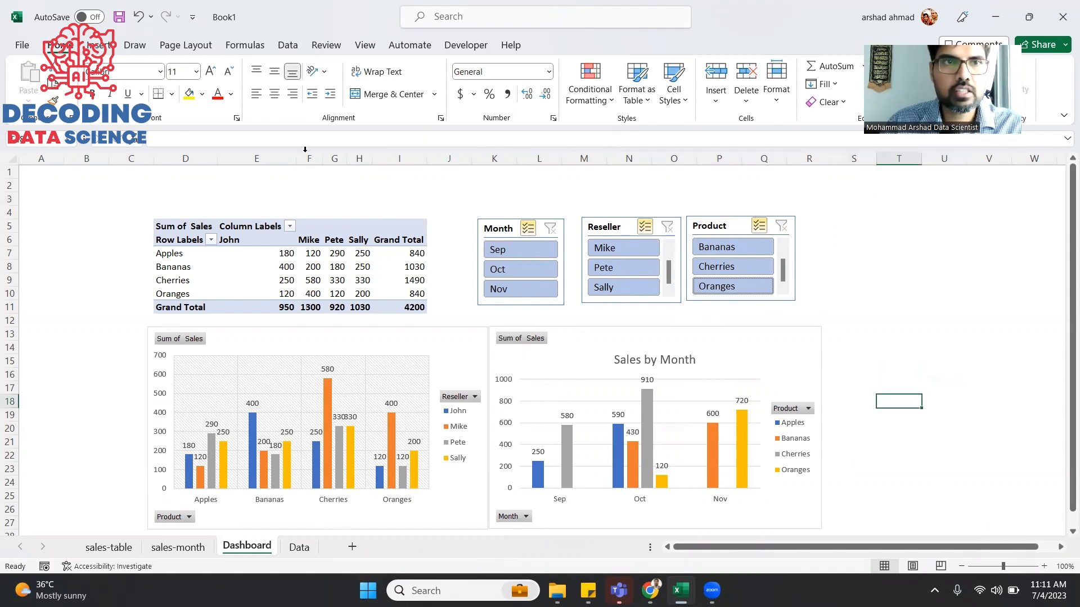
{"action": "left_click", "coordinate": [103, 46]}
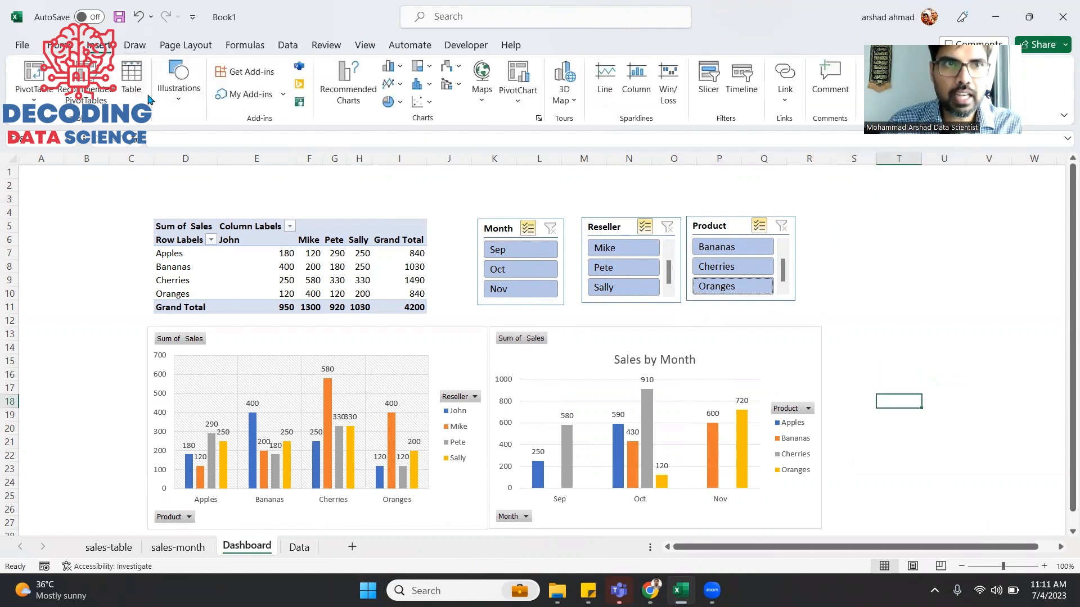
{"action": "left_click", "coordinate": [179, 87]}
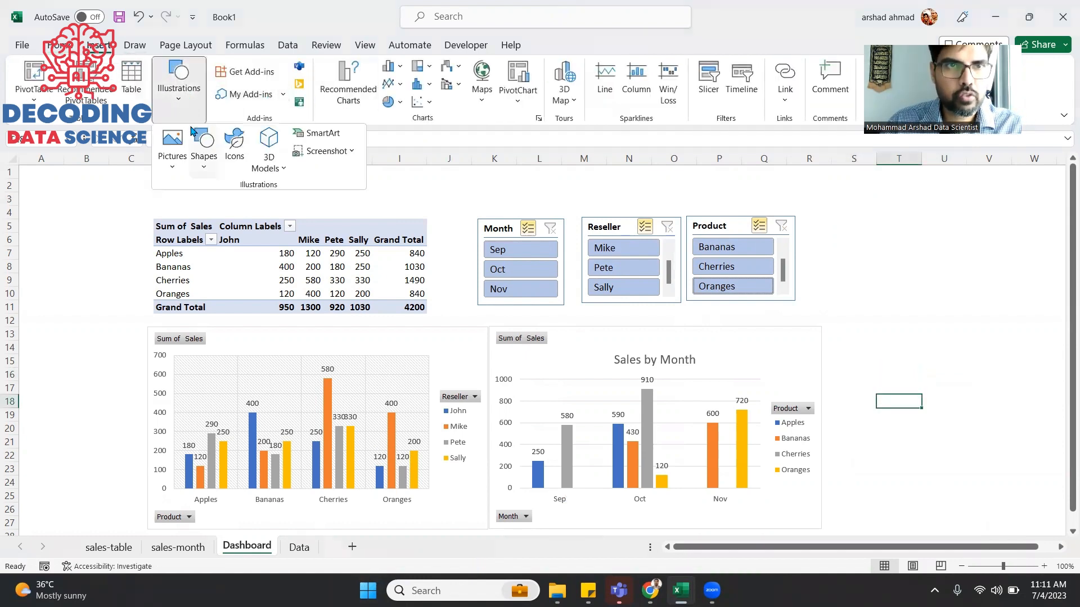
{"action": "left_click", "coordinate": [172, 154]}
{"action": "left_click", "coordinate": [203, 209]}
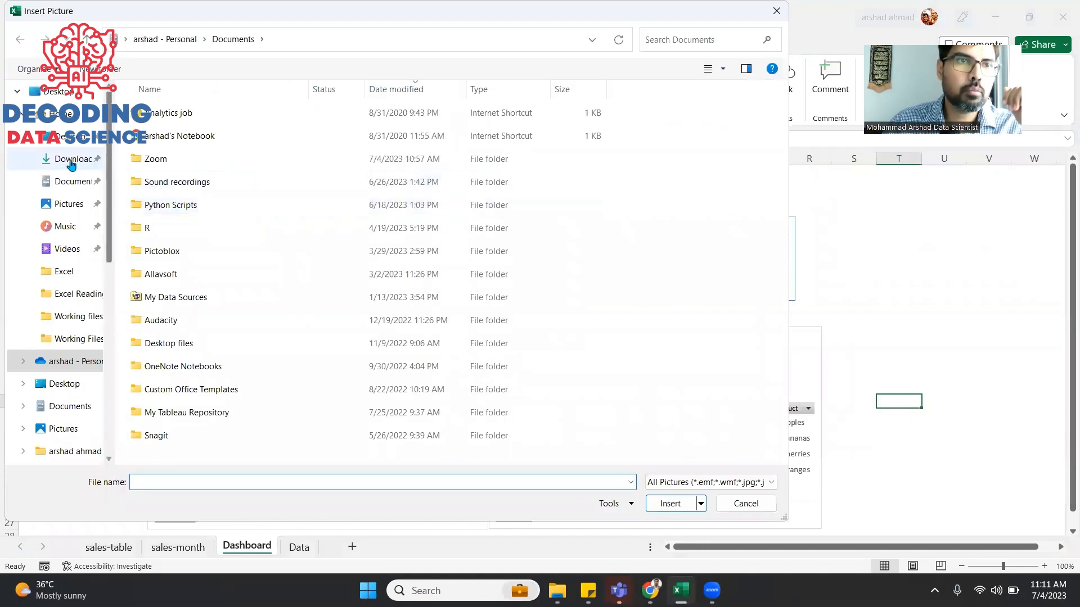
{"action": "left_click", "coordinate": [71, 162]}
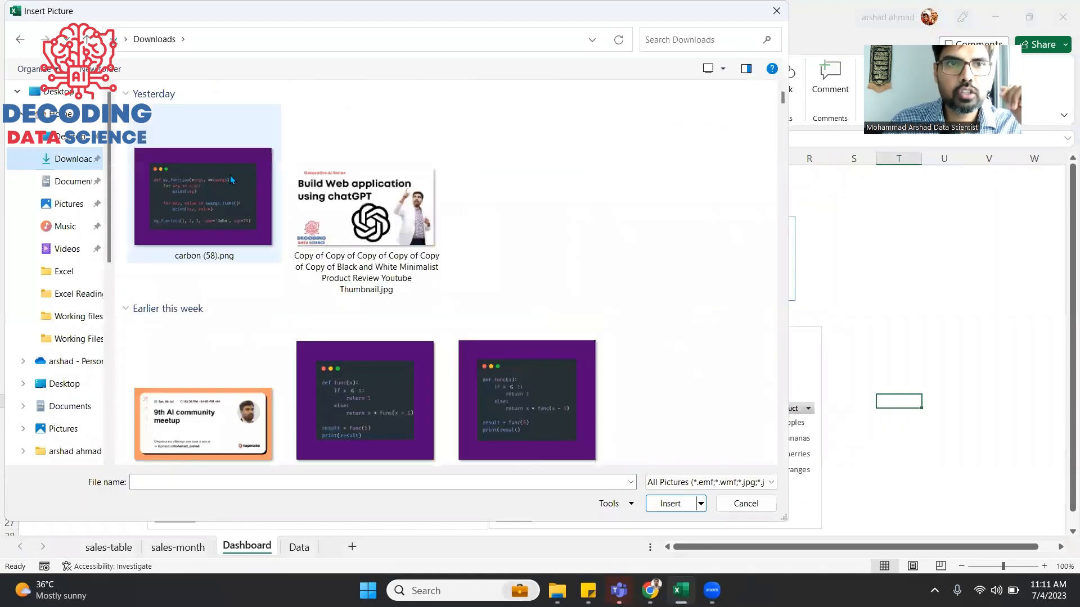
{"action": "double_click", "coordinate": [226, 205]}
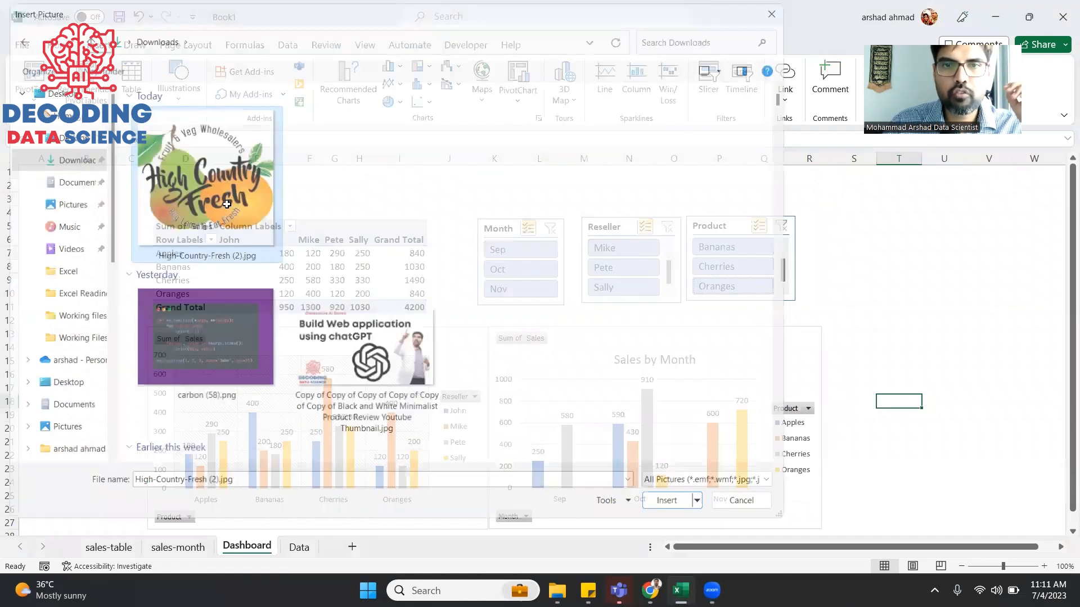
Shrink the High Country Fresh logo and place it beside the Sales by Month chart
{"action": "scroll", "coordinate": [900, 526], "scroll_direction": "down", "scroll_amount": 1}
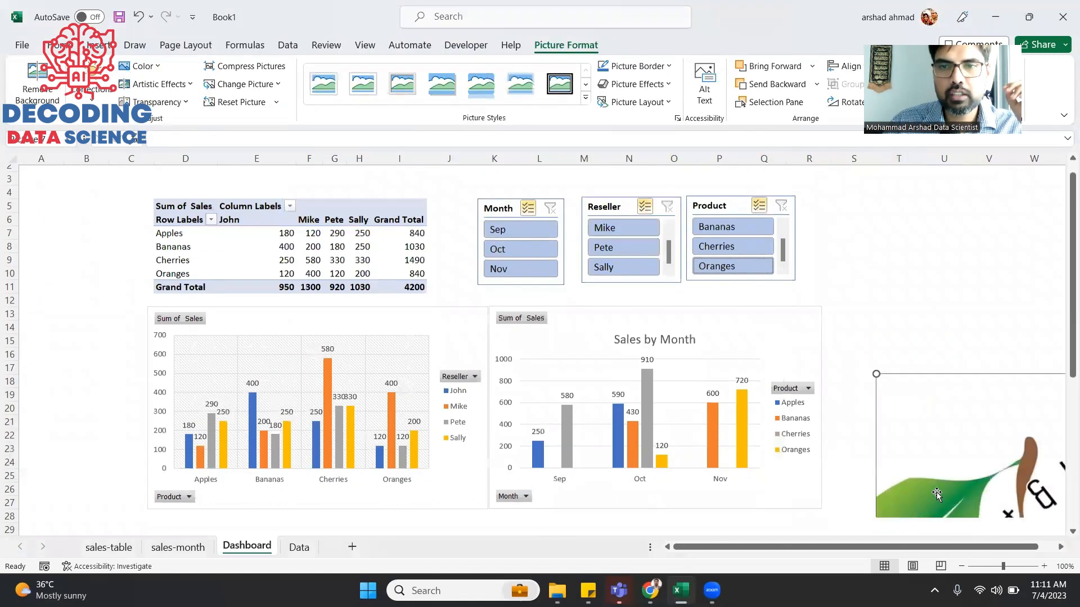
{"action": "scroll", "coordinate": [933, 501], "scroll_direction": "down", "scroll_amount": 2}
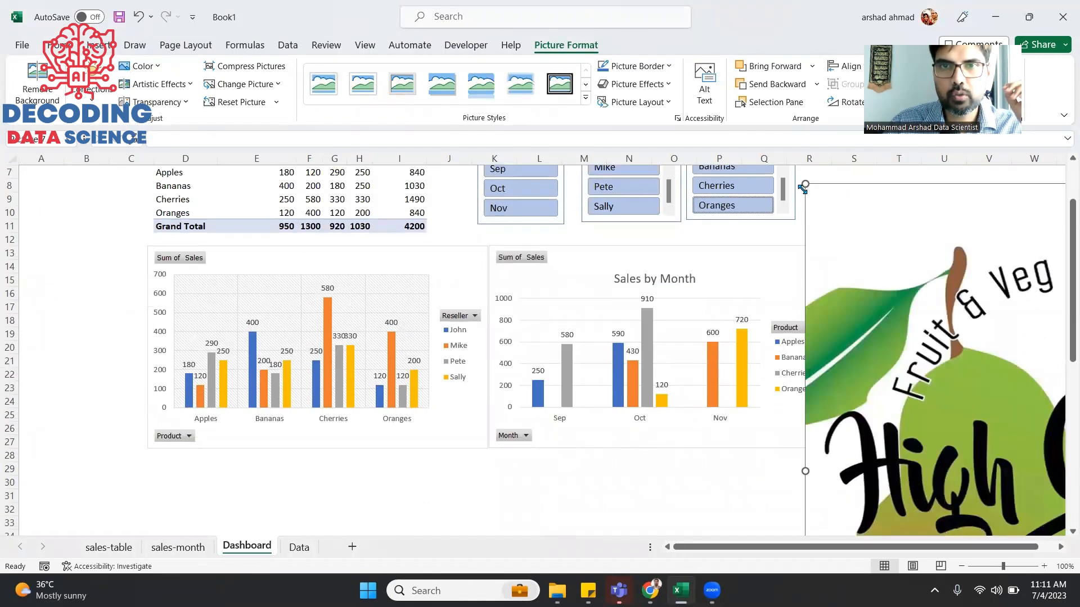
{"action": "left_click_drag", "start_coordinate": [846, 230], "coordinate": [976, 386]}
{"action": "left_click_drag", "start_coordinate": [1019, 459], "coordinate": [830, 260]}
{"action": "scroll", "coordinate": [830, 270], "scroll_direction": "down", "scroll_amount": 2}
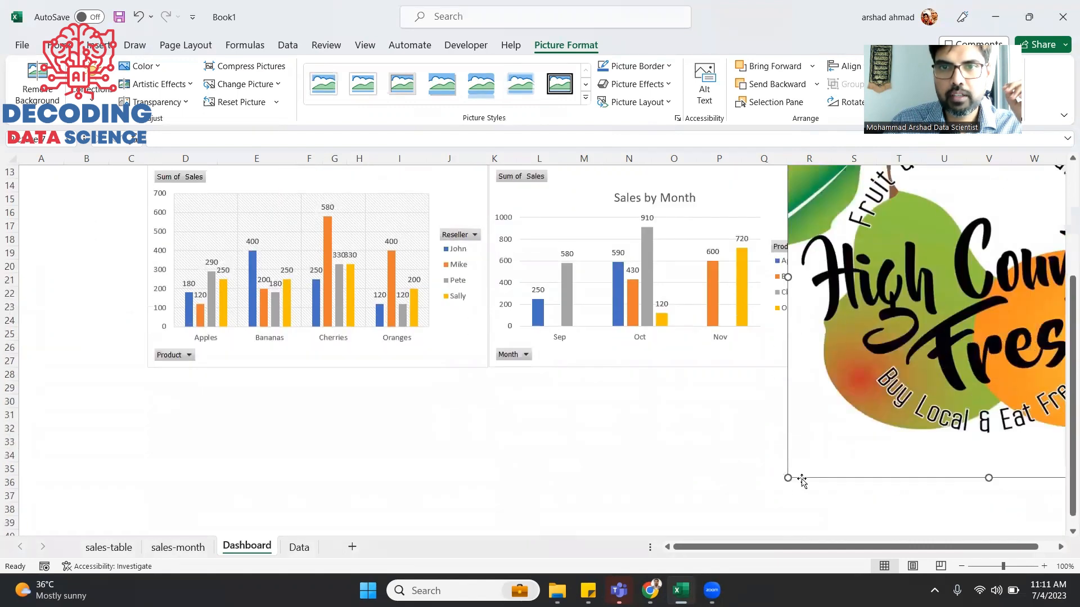
{"action": "left_click_drag", "start_coordinate": [789, 477], "coordinate": [873, 314]}
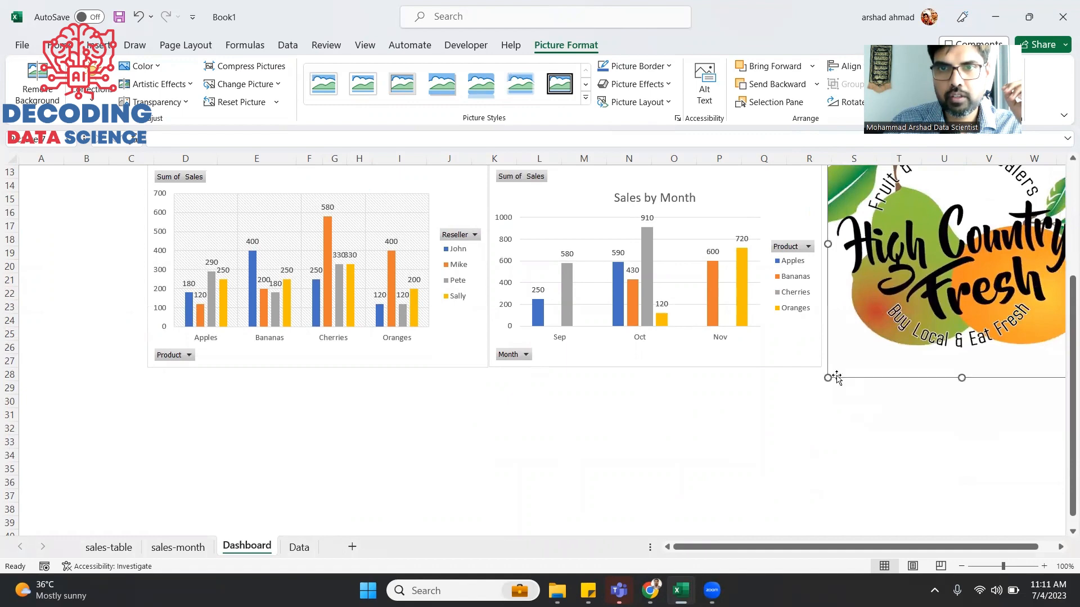
{"action": "left_click_drag", "start_coordinate": [852, 361], "coordinate": [909, 296]}
{"action": "left_click_drag", "start_coordinate": [961, 263], "coordinate": [890, 338]}
{"action": "scroll", "coordinate": [844, 438], "scroll_direction": "up", "scroll_amount": 3}
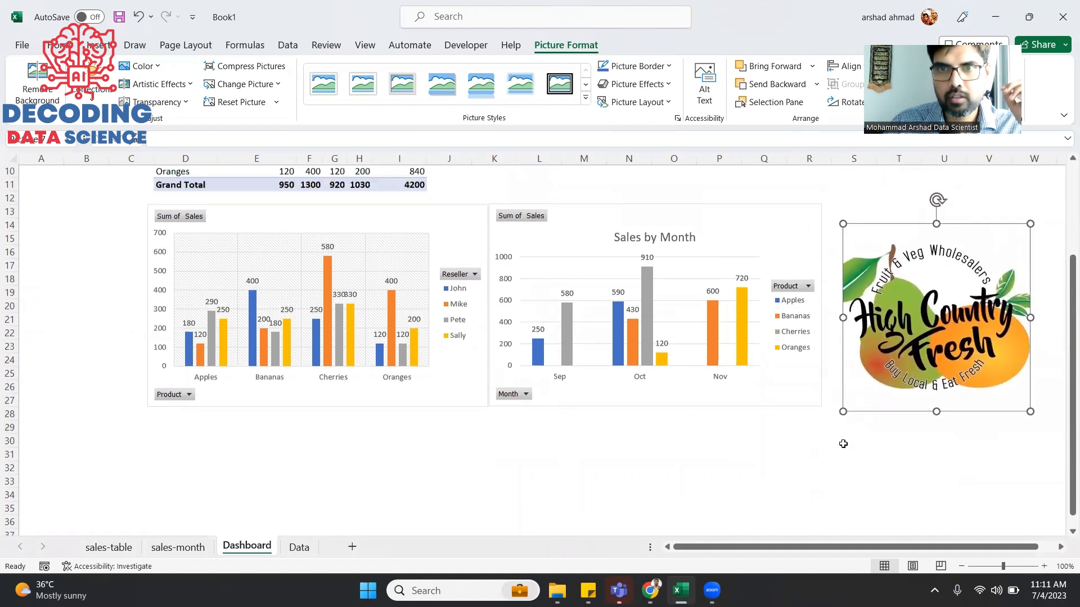
{"action": "scroll", "coordinate": [843, 443], "scroll_direction": "up", "scroll_amount": 1}
{"action": "left_click", "coordinate": [899, 293]}
{"action": "left_click", "coordinate": [854, 240]}
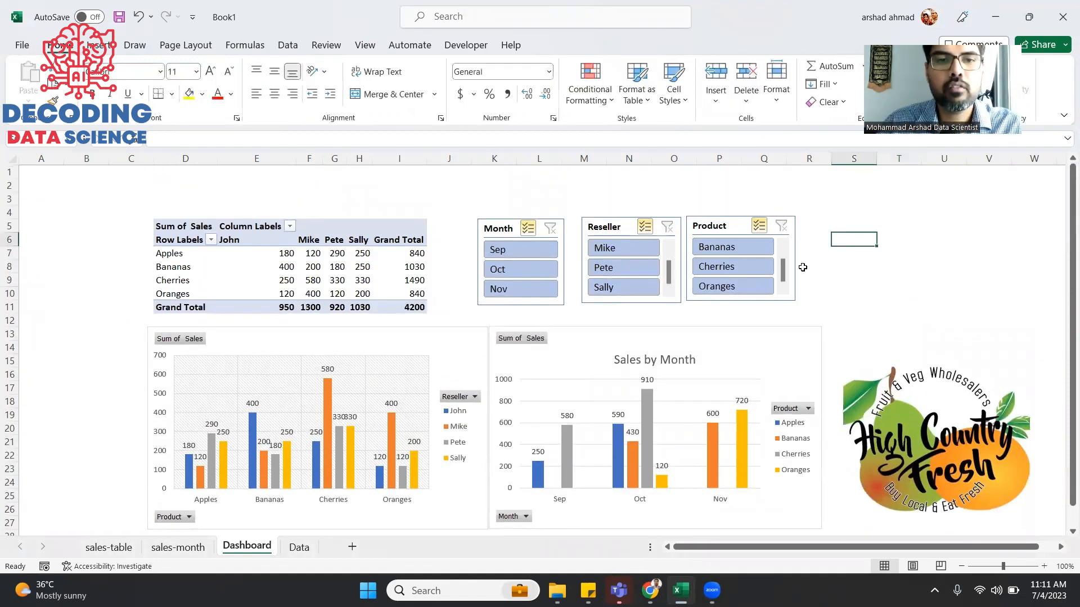
Compare the new dashboard with the finished one in the Session 4 workbook, examining the icons above its slicers
{"action": "key", "text": "alt+Tab"}
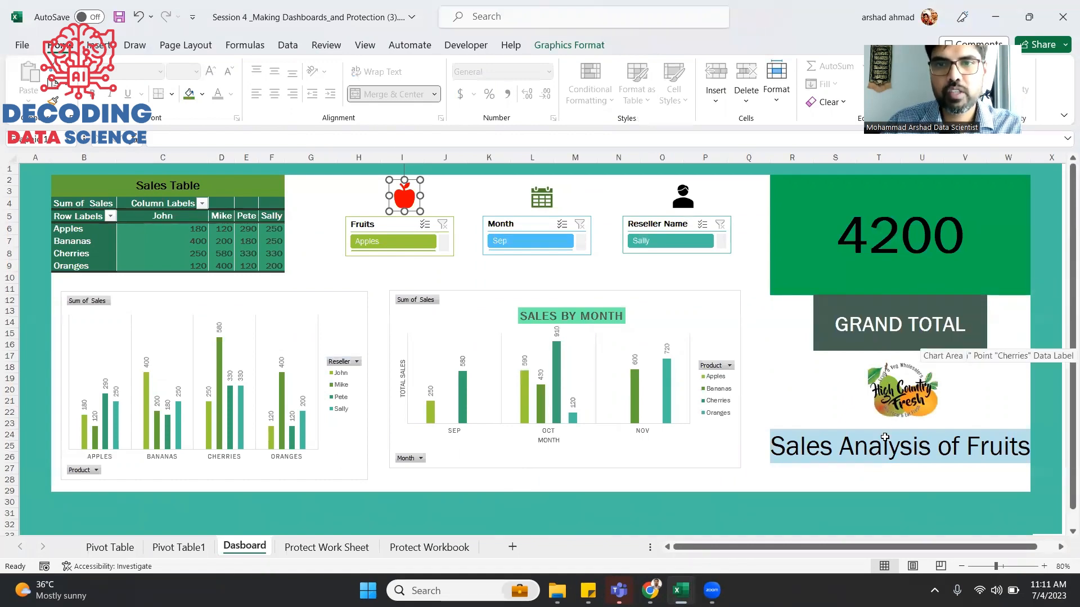
{"action": "key", "text": "alt+Tab"}
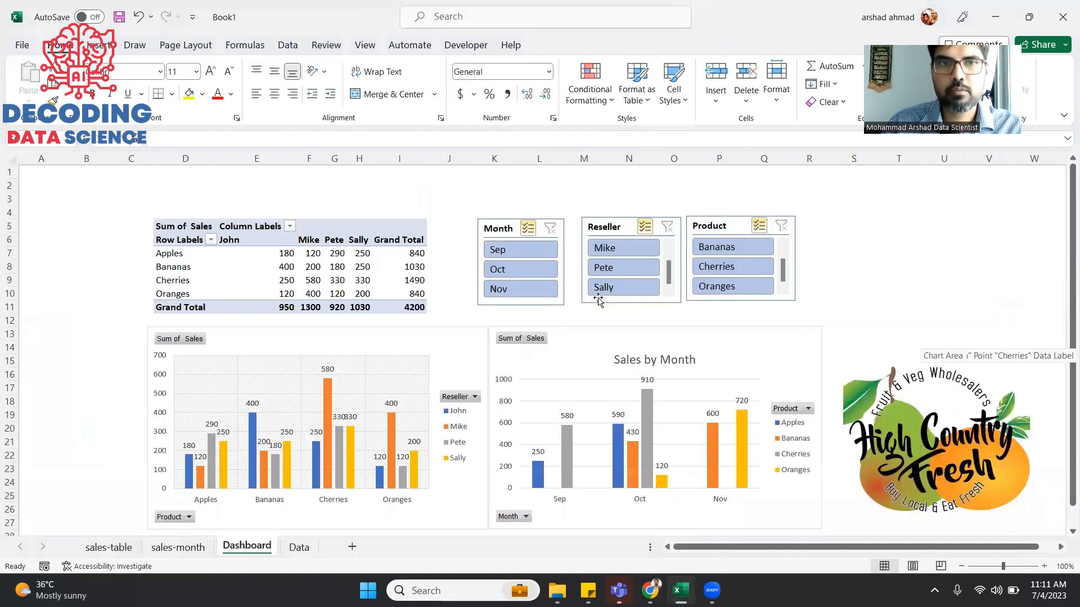
{"action": "key", "text": "alt+Tab"}
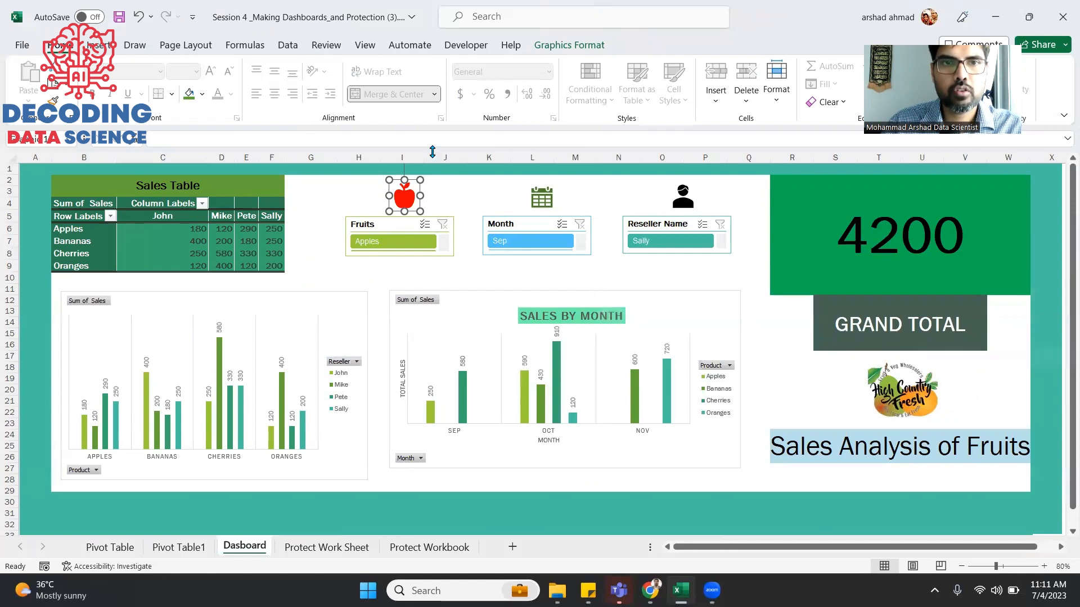
{"action": "left_click", "coordinate": [542, 198], "text": "ctrl"}
{"action": "left_click", "coordinate": [672, 200], "text": "ctrl"}
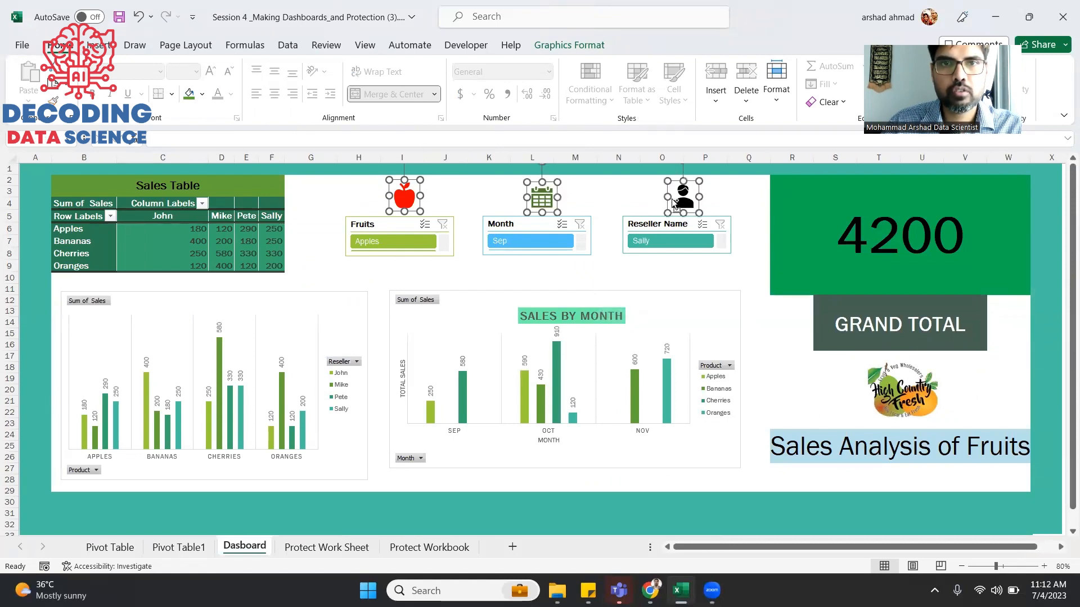
{"action": "key", "text": "alt+Tab"}
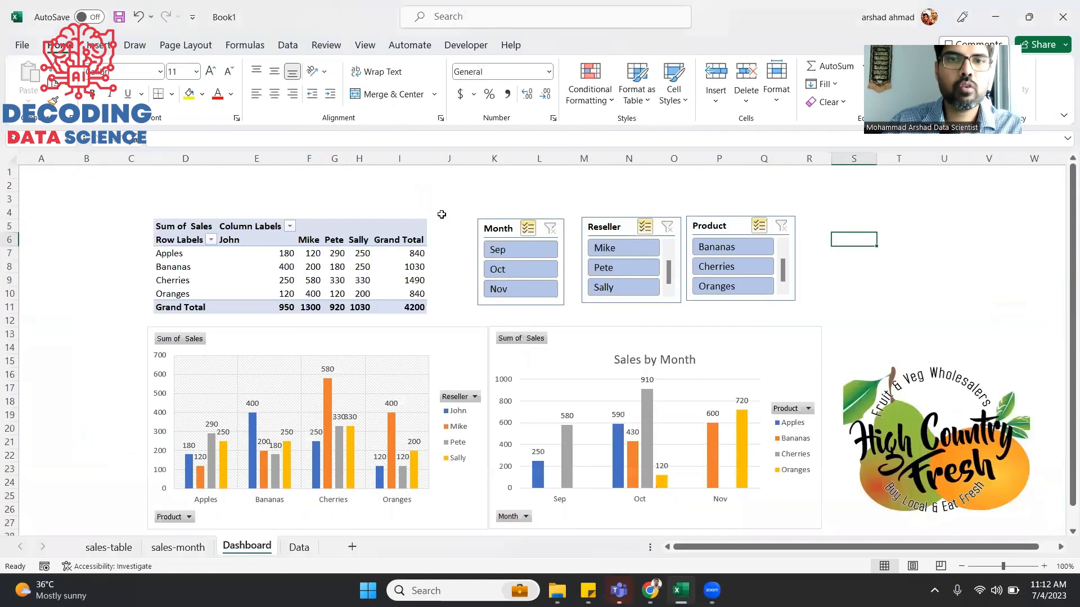
{"action": "left_click", "coordinate": [523, 196]}
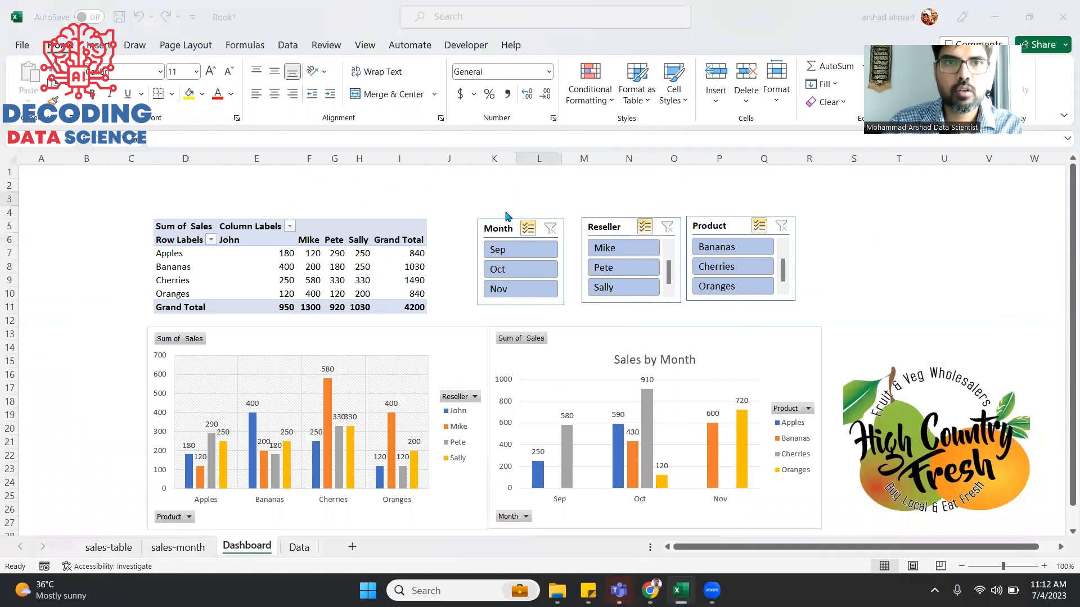
{"action": "key", "text": "alt+Tab"}
{"action": "key", "text": "alt+Tab"}
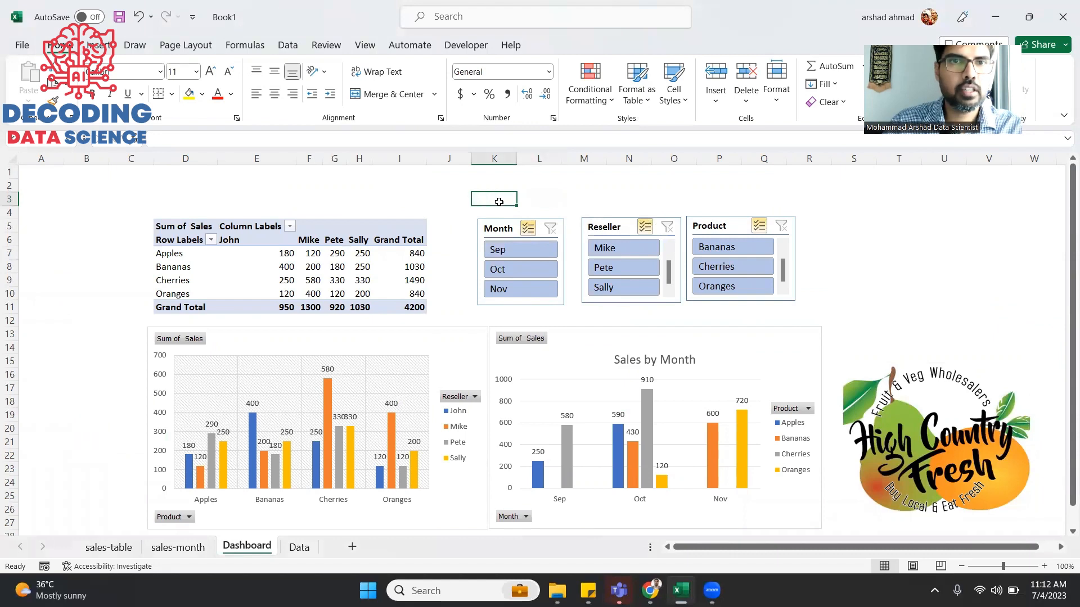
Search the stock icons for "Months", insert the solid calendar icon and place it above the Month slicer
{"action": "left_click", "coordinate": [99, 46]}
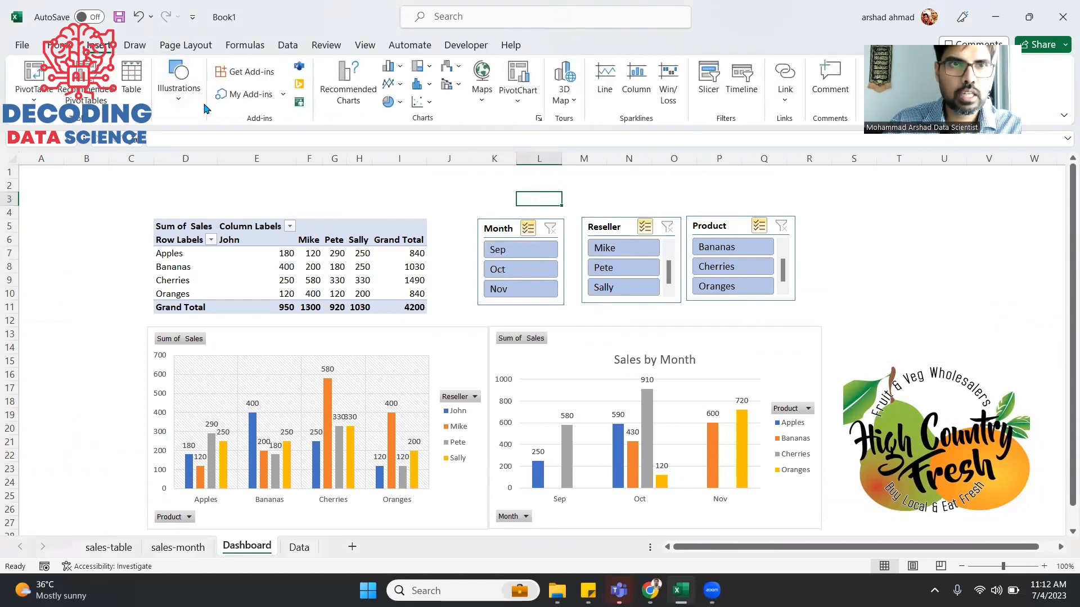
{"action": "left_click", "coordinate": [184, 96]}
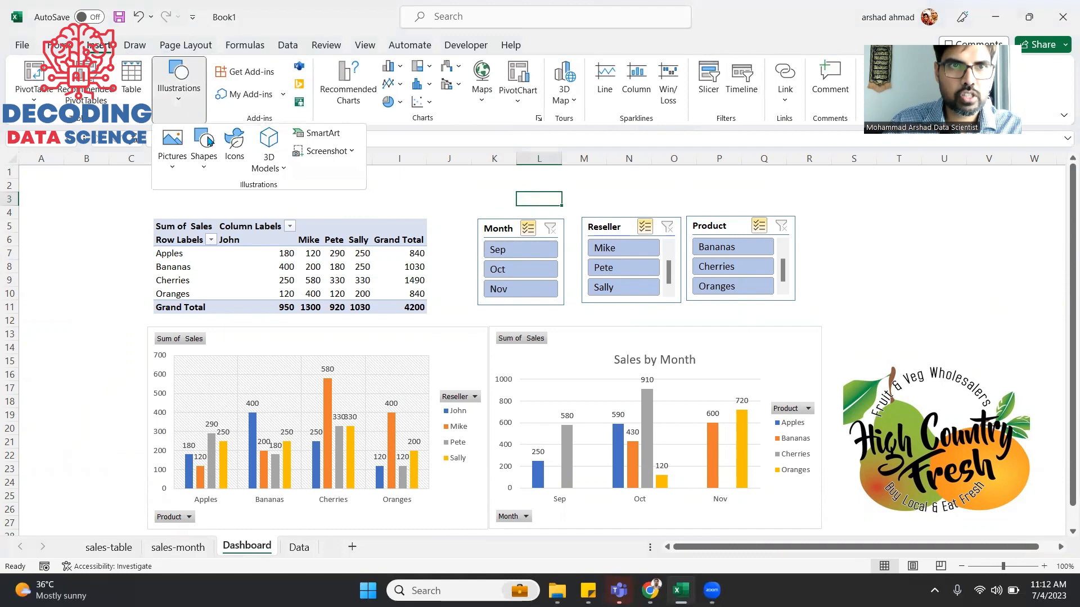
{"action": "left_click", "coordinate": [236, 158]}
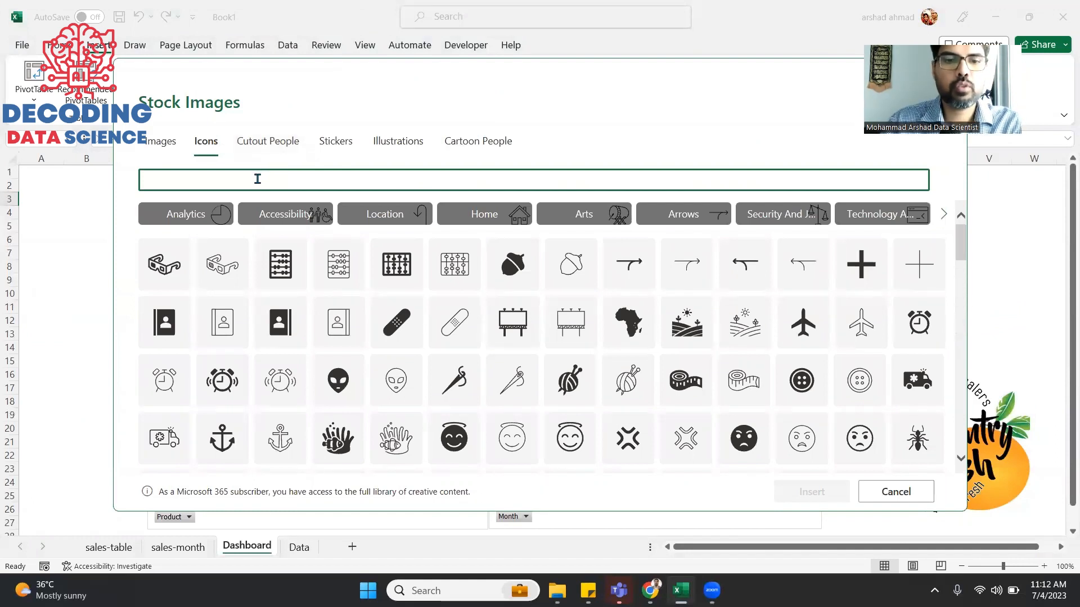
{"action": "type", "text": "Mont"}
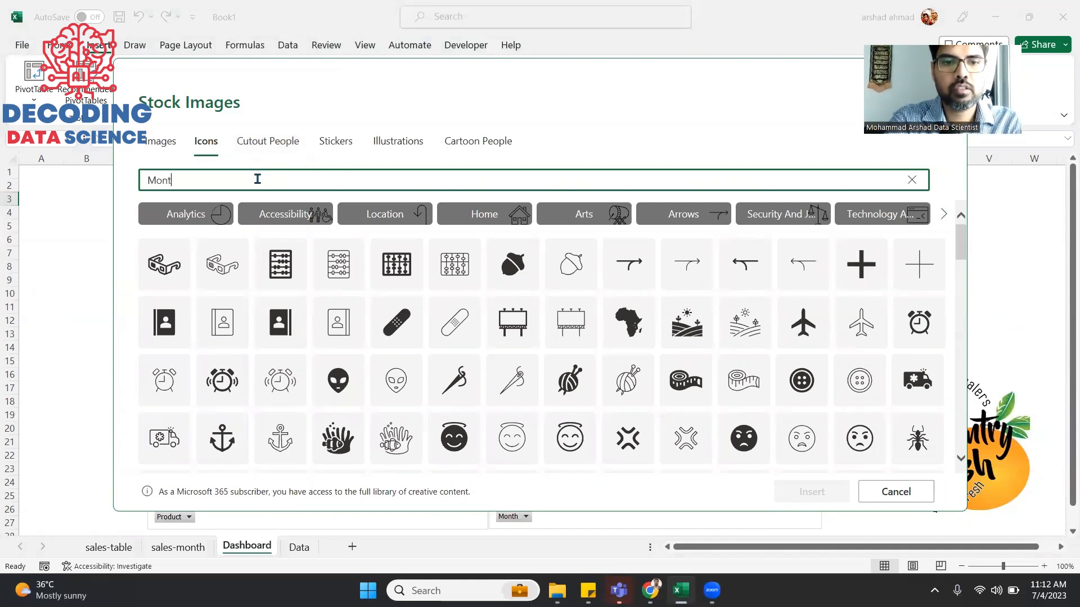
{"action": "type", "text": "hs"}
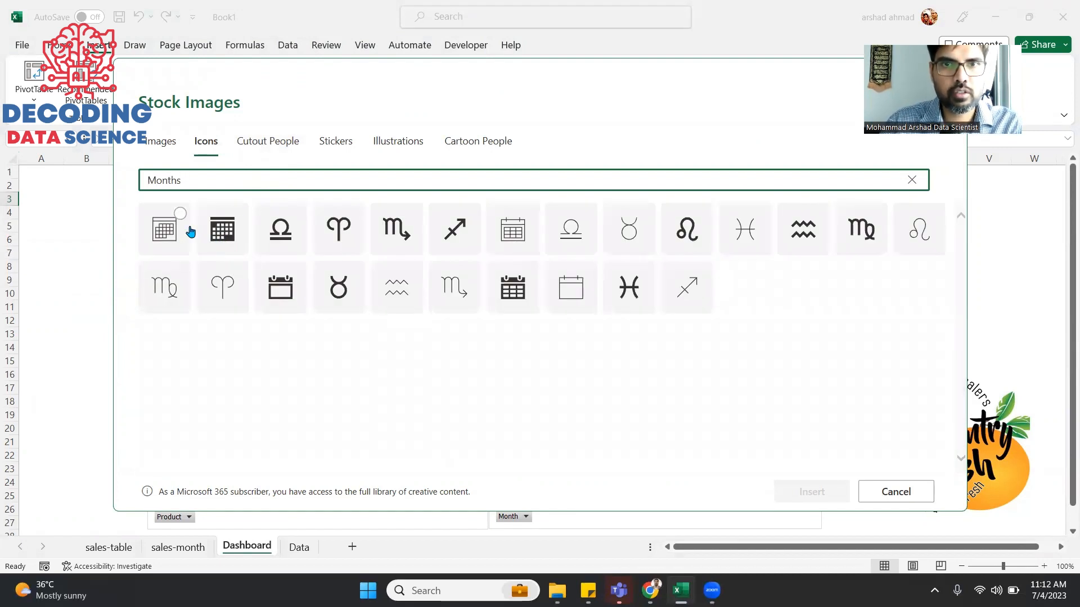
{"action": "left_click", "coordinate": [211, 236]}
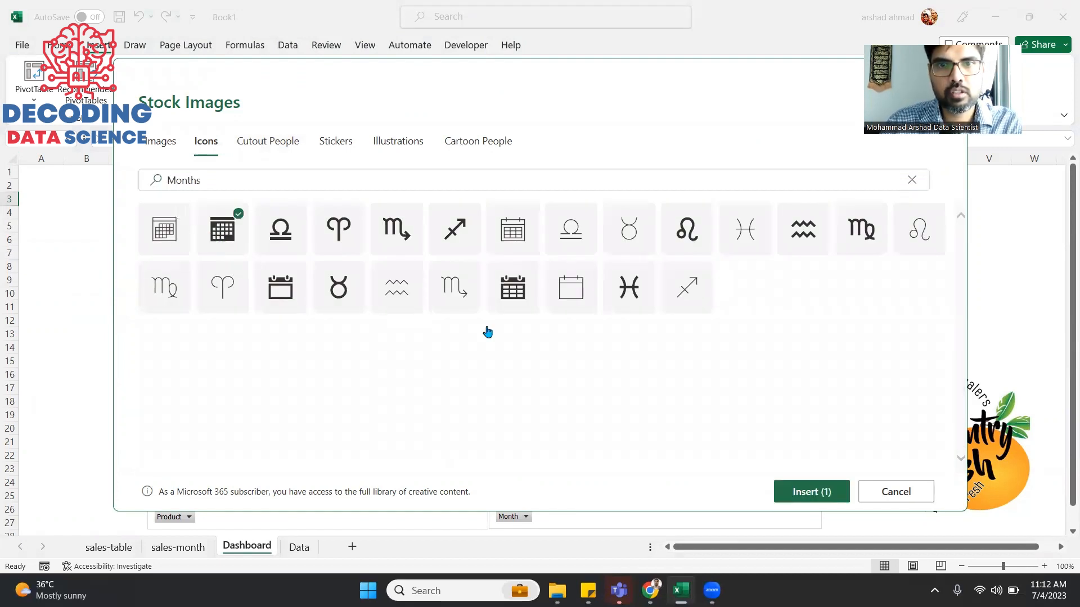
{"action": "left_click", "coordinate": [813, 494]}
{"action": "left_click_drag", "start_coordinate": [540, 235], "coordinate": [511, 203]}
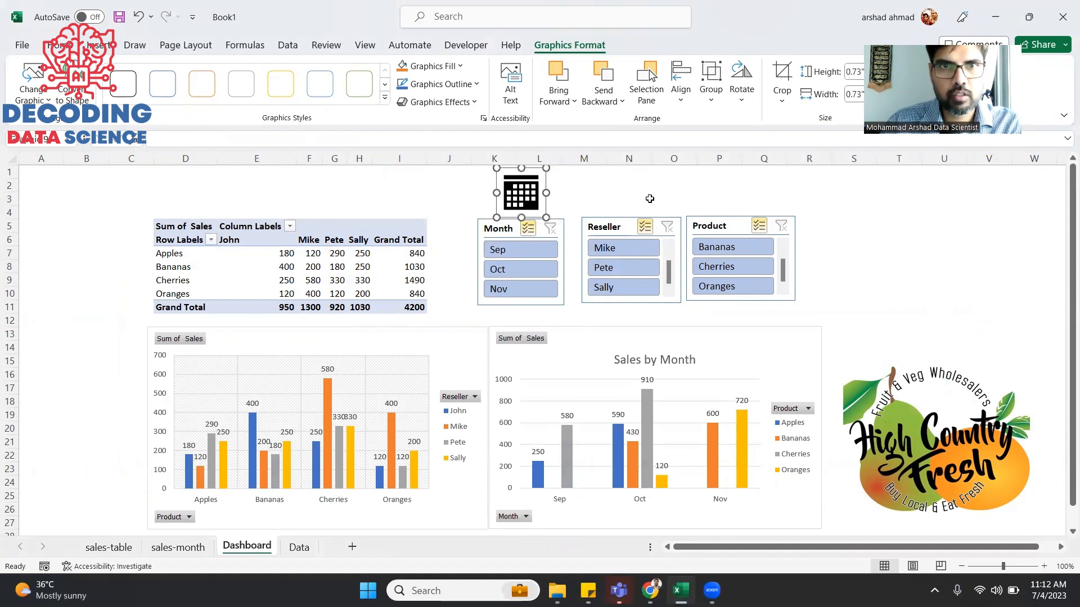
Insert the solid address book icon and the outlined banana icon from the stock icons above the Reseller slicer
{"action": "left_click", "coordinate": [628, 193]}
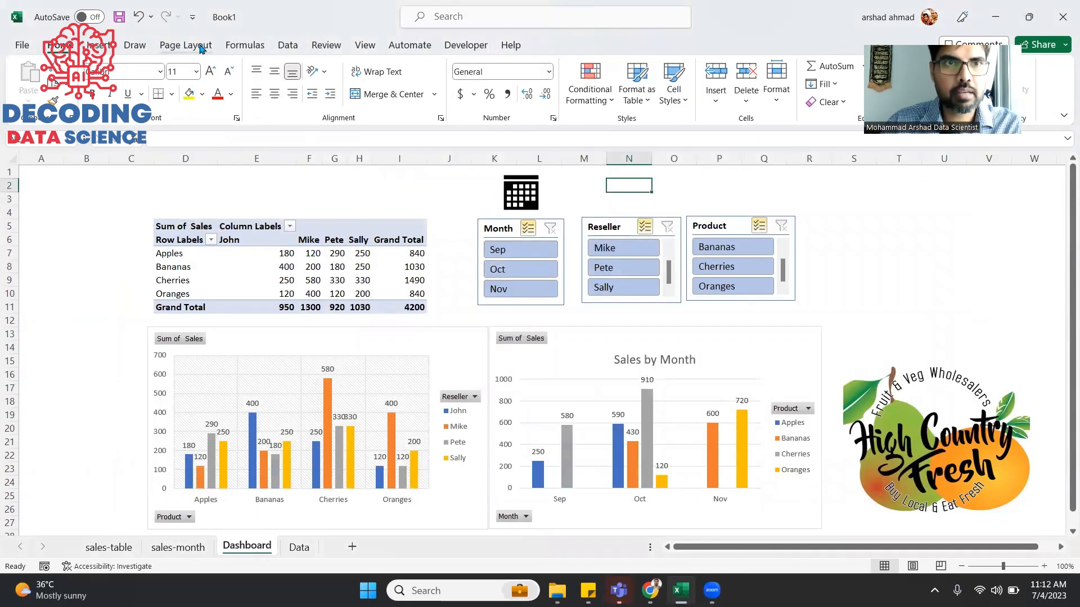
{"action": "left_click", "coordinate": [131, 46]}
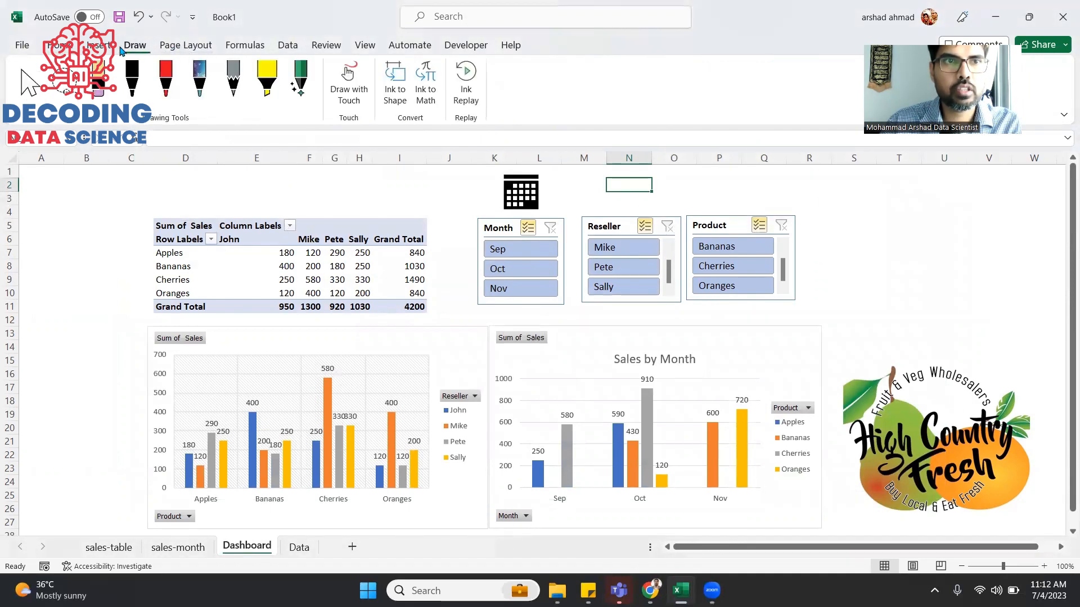
{"action": "left_click", "coordinate": [99, 46]}
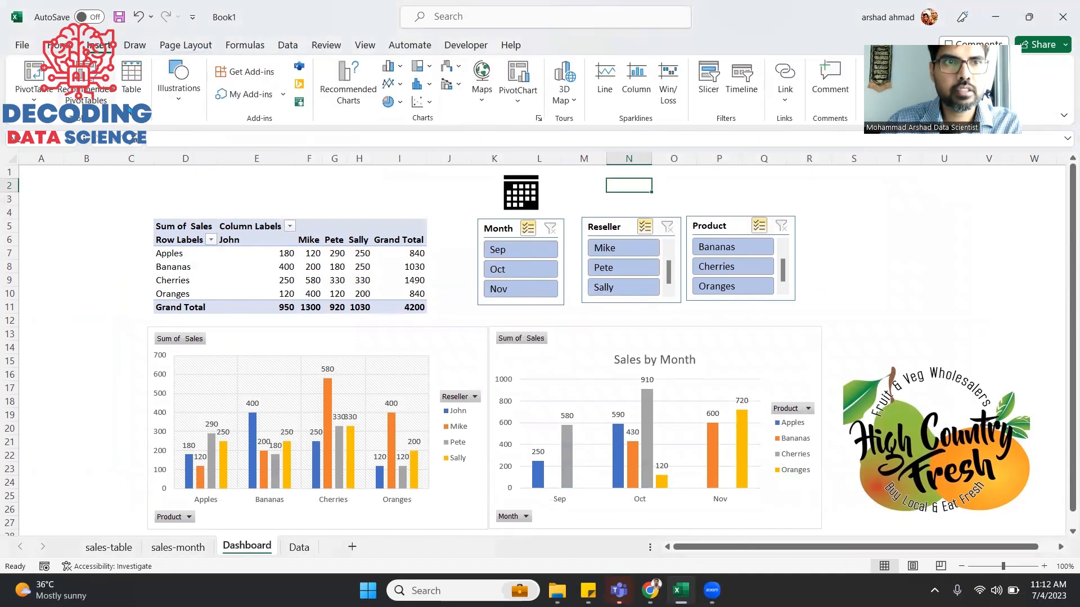
{"action": "left_click", "coordinate": [194, 106]}
{"action": "left_click", "coordinate": [234, 144]}
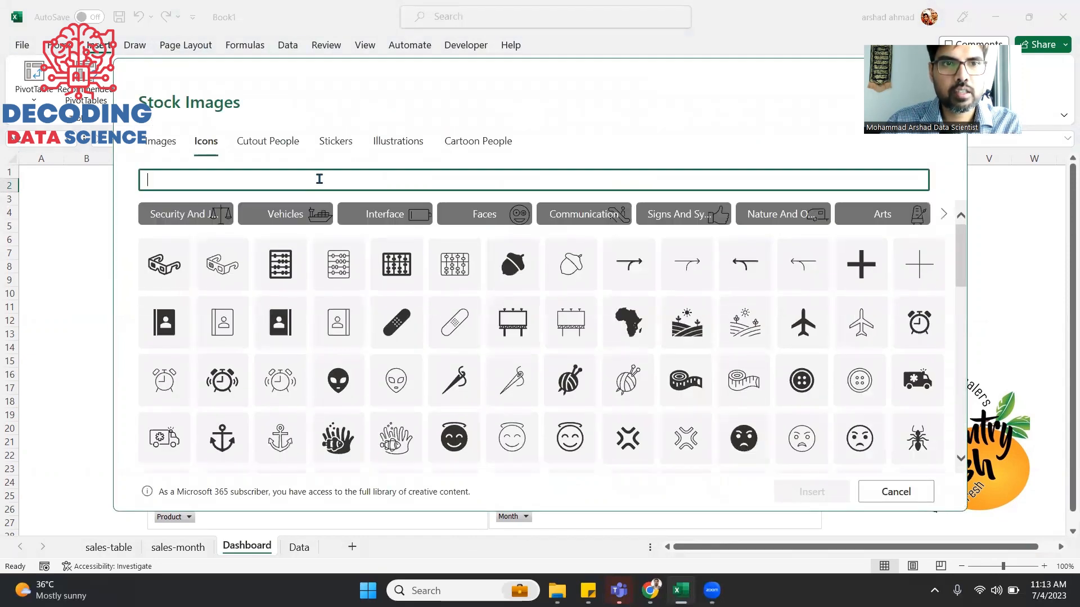
{"action": "left_click", "coordinate": [168, 325]}
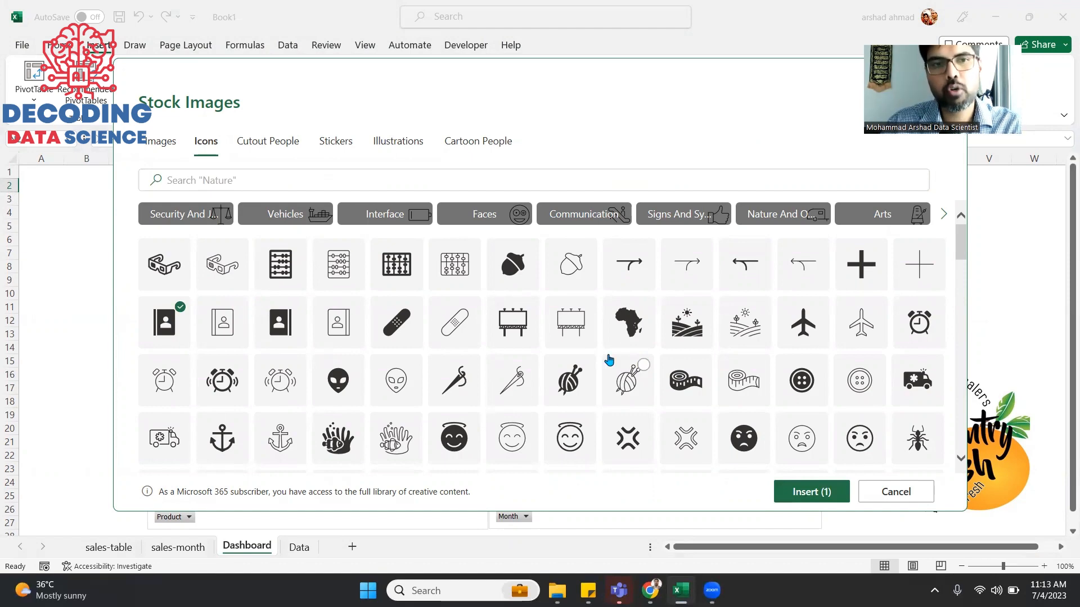
{"action": "scroll", "coordinate": [679, 414], "scroll_direction": "down", "scroll_amount": 3}
{"action": "scroll", "coordinate": [679, 415], "scroll_direction": "down", "scroll_amount": 10}
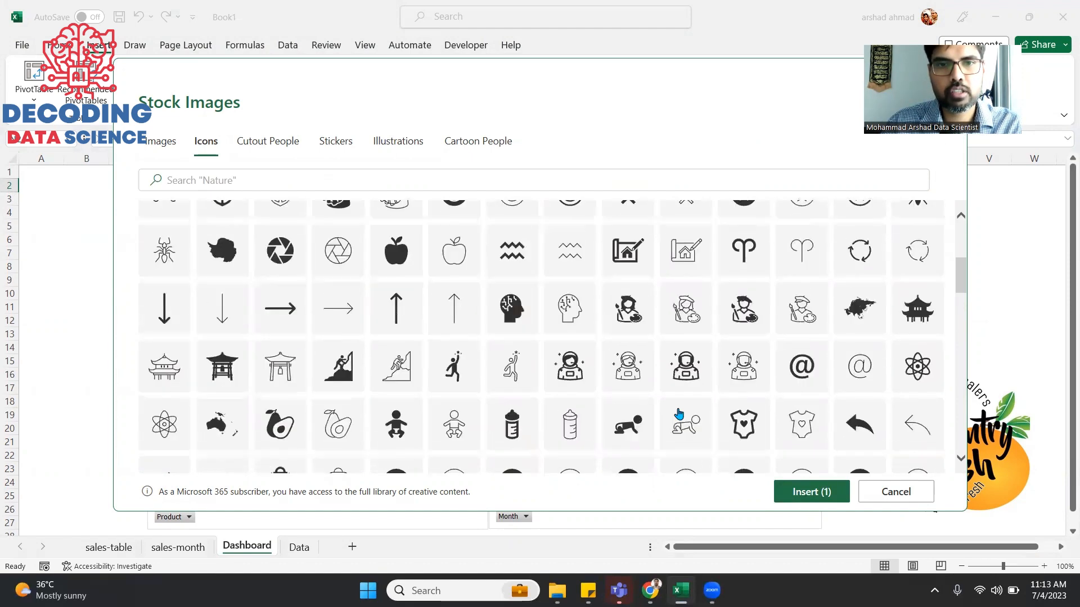
{"action": "scroll", "coordinate": [679, 415], "scroll_direction": "up", "scroll_amount": 5}
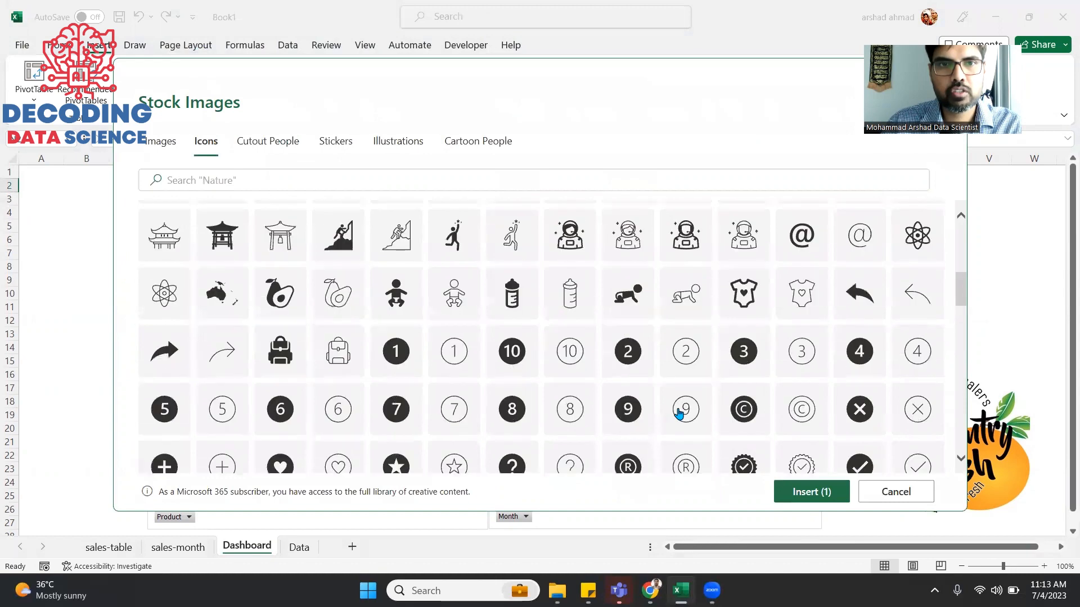
{"action": "scroll", "coordinate": [679, 414], "scroll_direction": "down", "scroll_amount": 5}
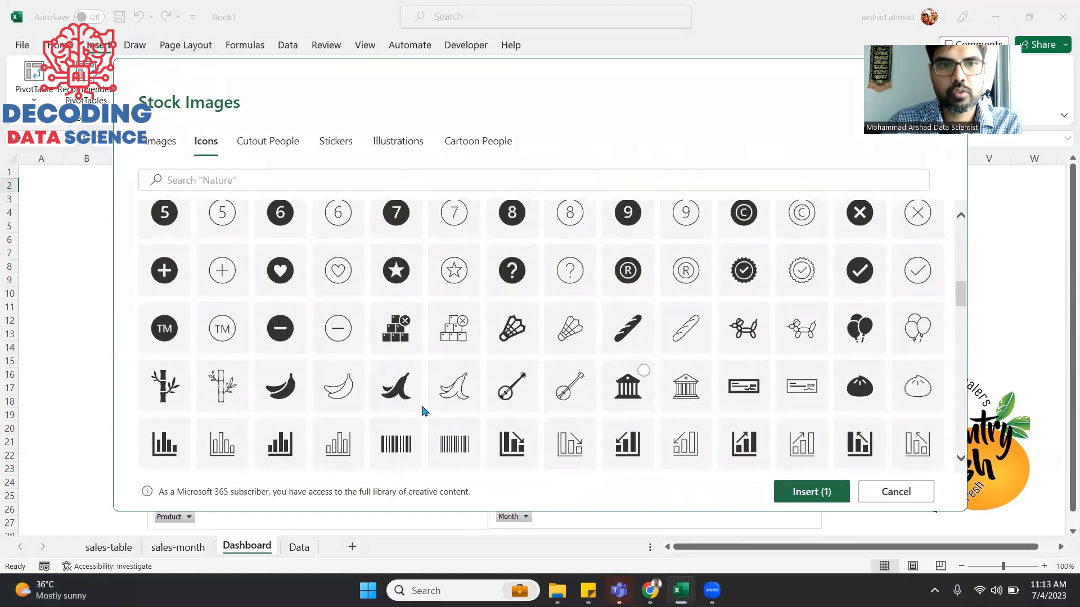
{"action": "left_click", "coordinate": [346, 381]}
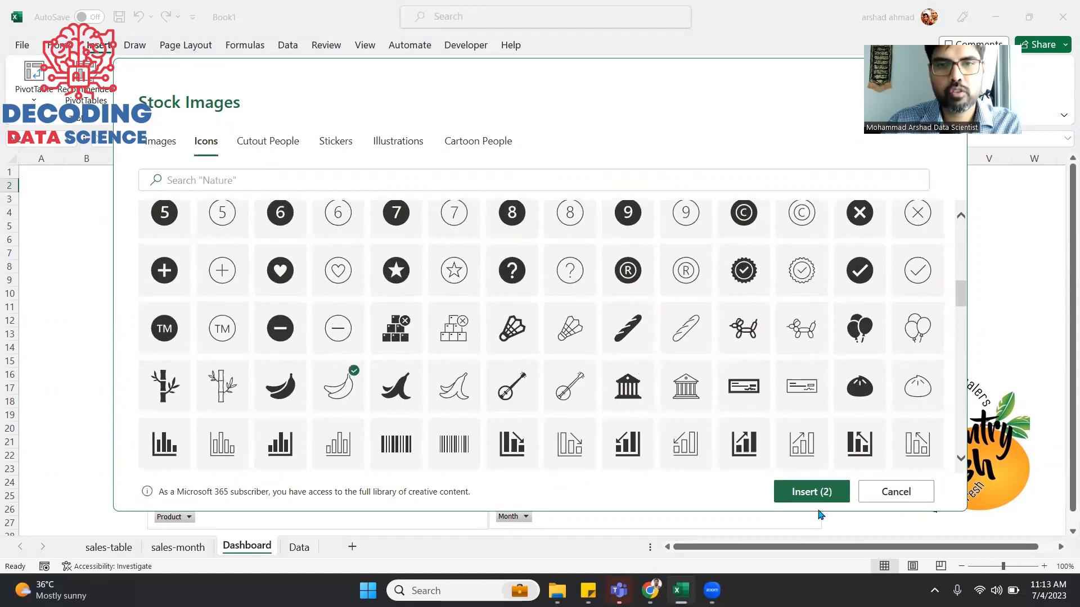
{"action": "left_click", "coordinate": [821, 492]}
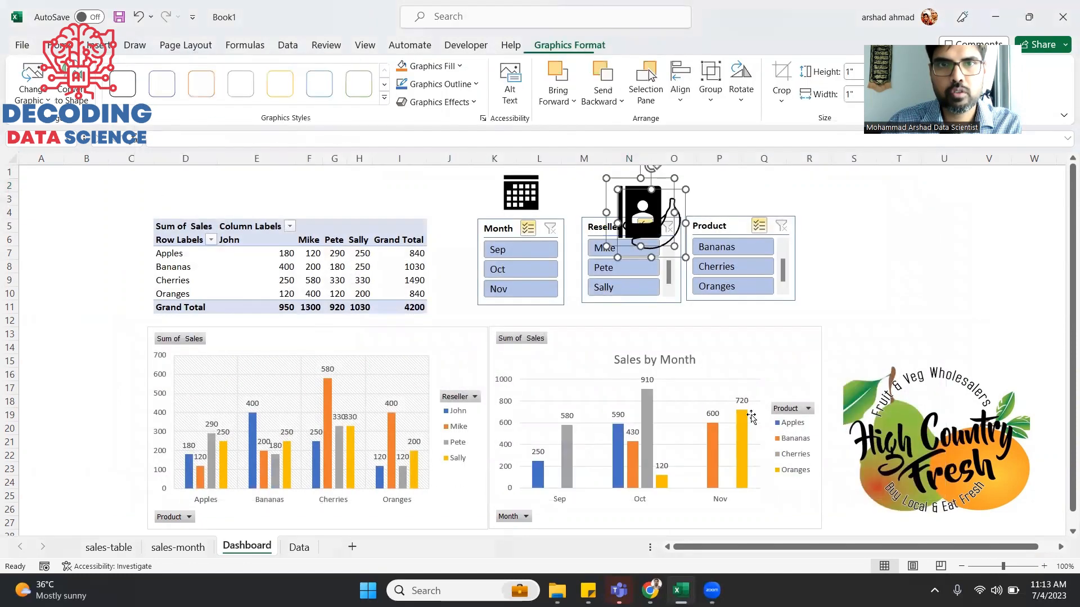
Shrink both new icons, placing the banana above the Product slicer and the address book above the Reseller slicer
{"action": "left_click_drag", "start_coordinate": [672, 230], "coordinate": [754, 189]}
{"action": "left_click", "coordinate": [687, 180]}
{"action": "left_click", "coordinate": [705, 180]}
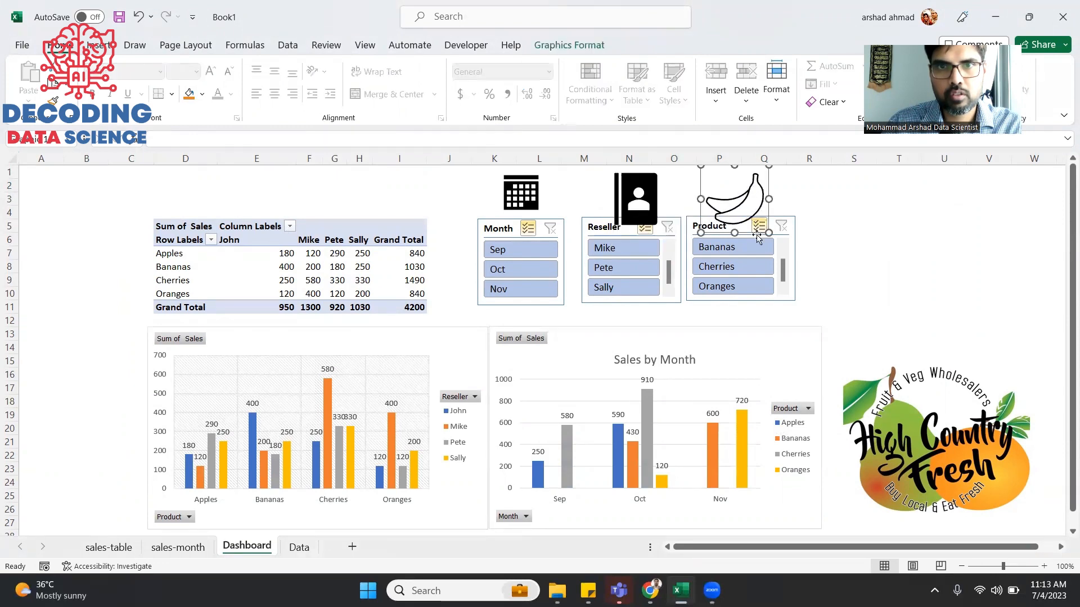
{"action": "left_click_drag", "start_coordinate": [701, 233], "coordinate": [714, 210]}
{"action": "left_click", "coordinate": [636, 214]}
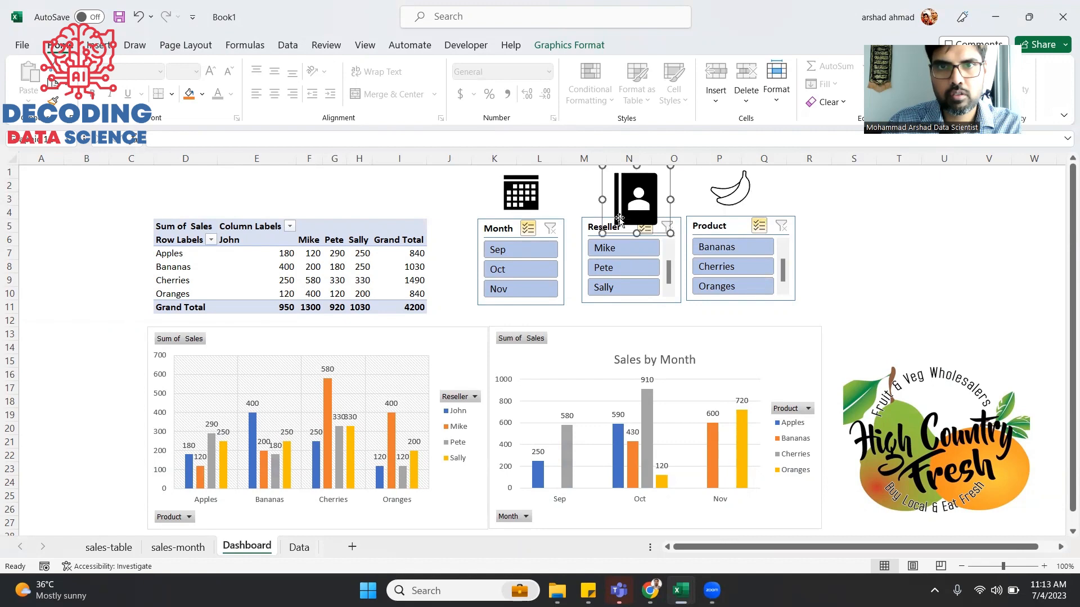
{"action": "left_click_drag", "start_coordinate": [602, 232], "coordinate": [619, 201]}
{"action": "left_click", "coordinate": [726, 196]}
{"action": "left_click_drag", "start_coordinate": [749, 172], "coordinate": [744, 175]}
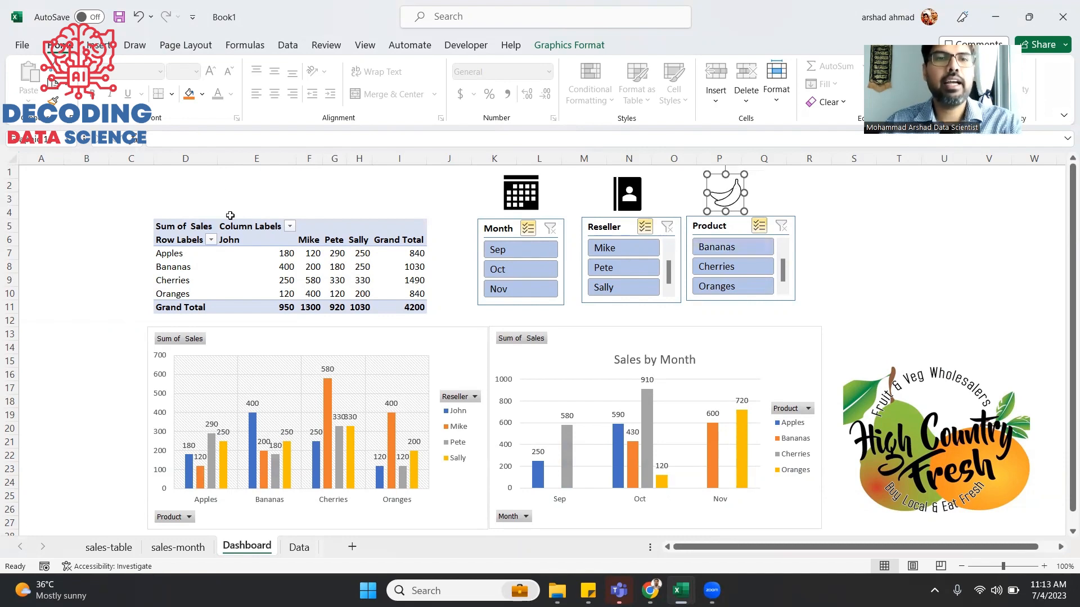
Enter the title Sales Analysis Dashboard in cell D2 above the PivotTable
{"action": "left_click", "coordinate": [223, 185]}
{"action": "left_click", "coordinate": [161, 182]}
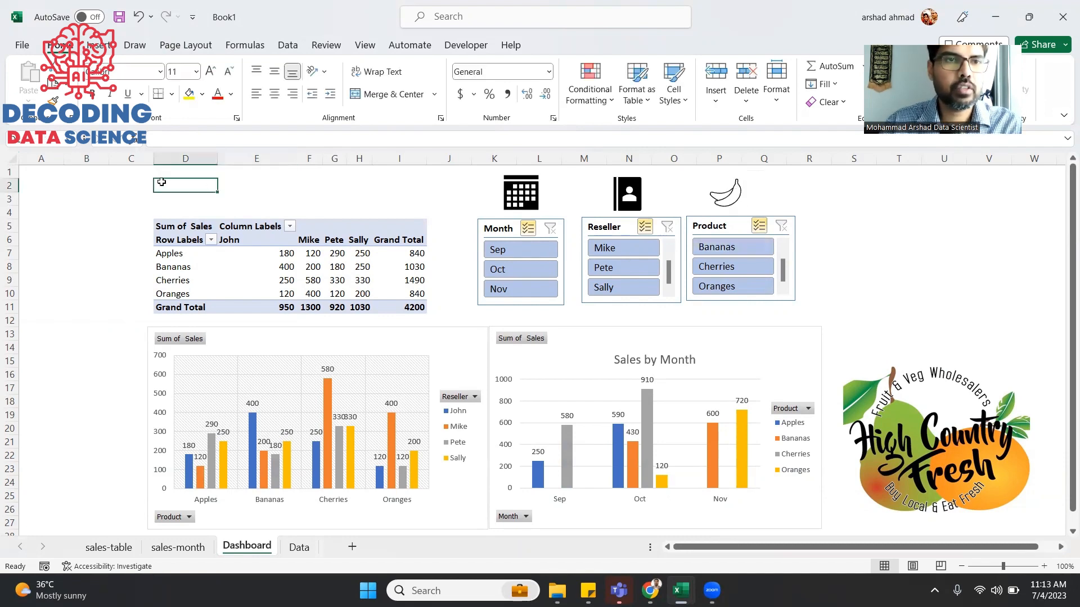
{"action": "left_click", "coordinate": [107, 48]}
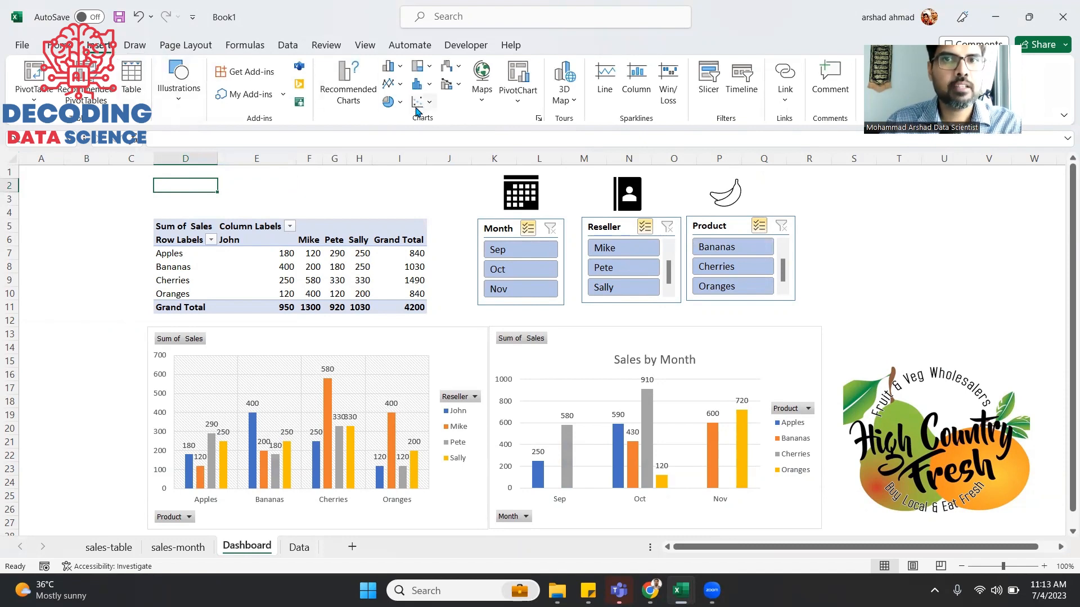
{"action": "type", "text": "Sa"}
{"action": "type", "text": "les"}
{"action": "type", "text": " Anaa"}
{"action": "type", "text": "ysif"}
{"action": "type", "text": " Dashbo"}
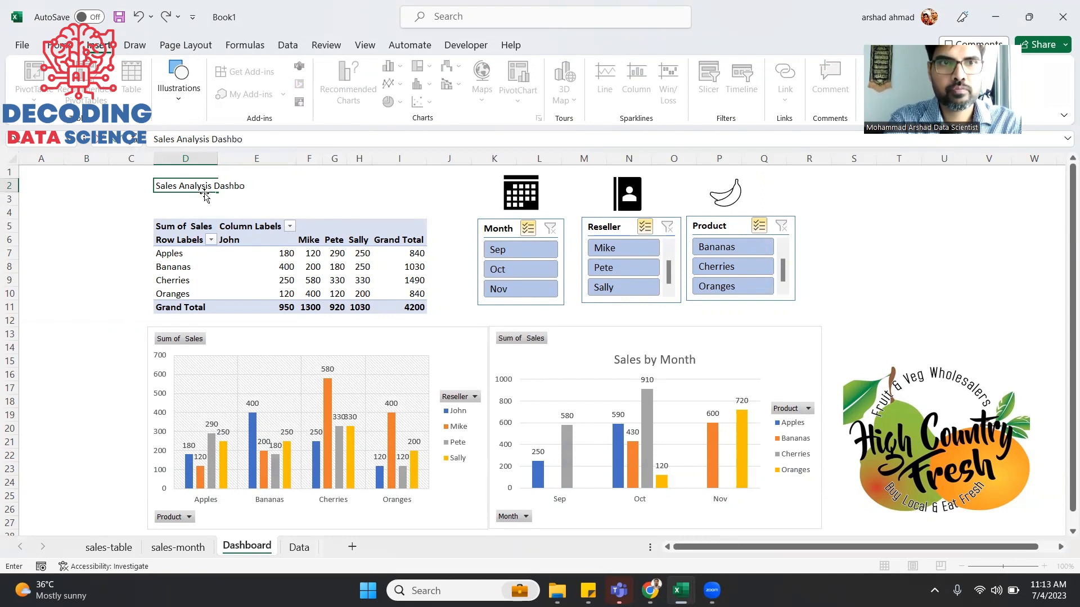
{"action": "type", "text": "ard"}
{"action": "key", "text": "shift+Home"}
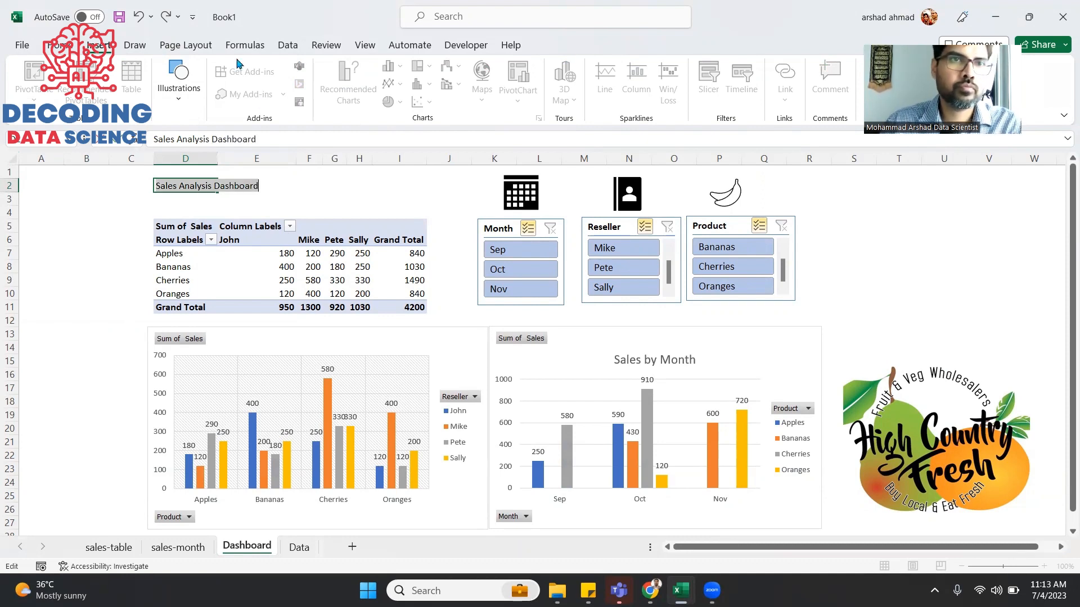
{"action": "left_click", "coordinate": [72, 45]}
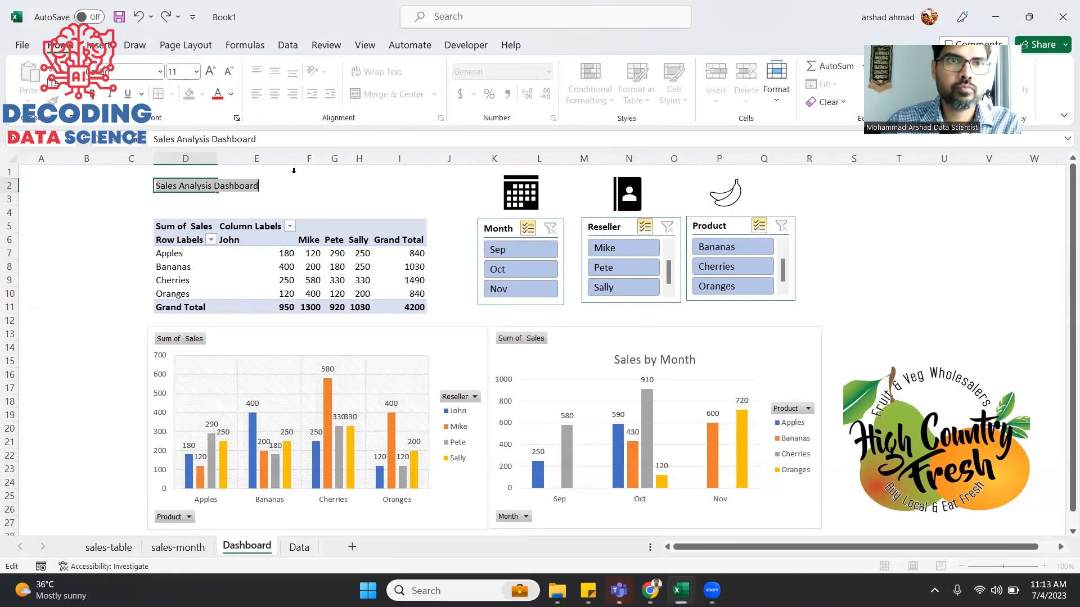
{"action": "left_click", "coordinate": [309, 212]}
Enlarge the font of the dashboard title in D2 to about 24 points
{"action": "left_click", "coordinate": [189, 191]}
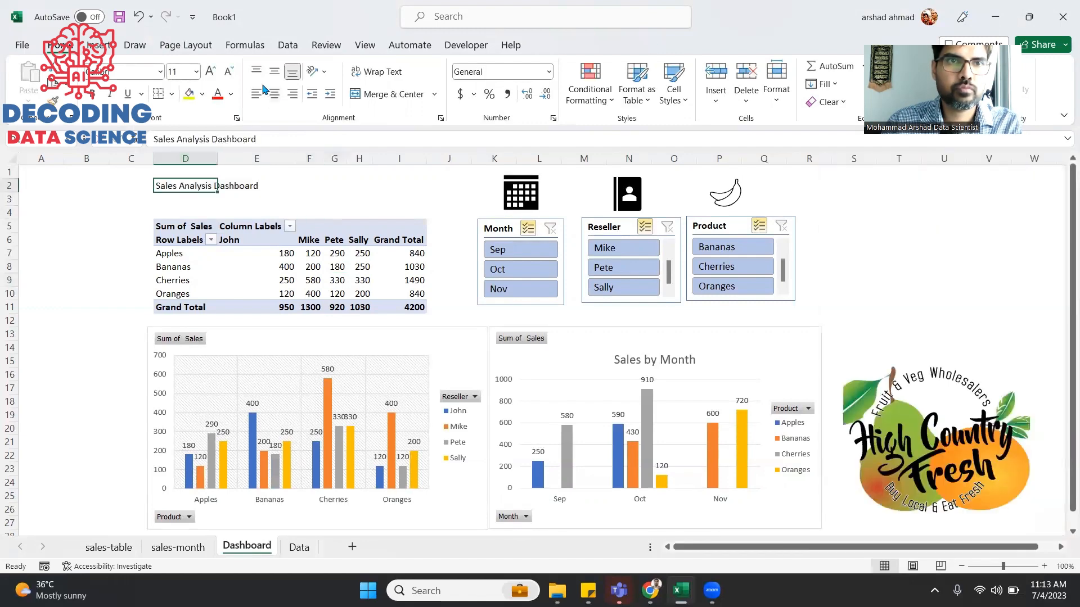
{"action": "left_click", "coordinate": [210, 71]}
{"action": "left_click", "coordinate": [211, 71]}
{"action": "left_click", "coordinate": [211, 71]}
{"action": "left_click", "coordinate": [210, 72]}
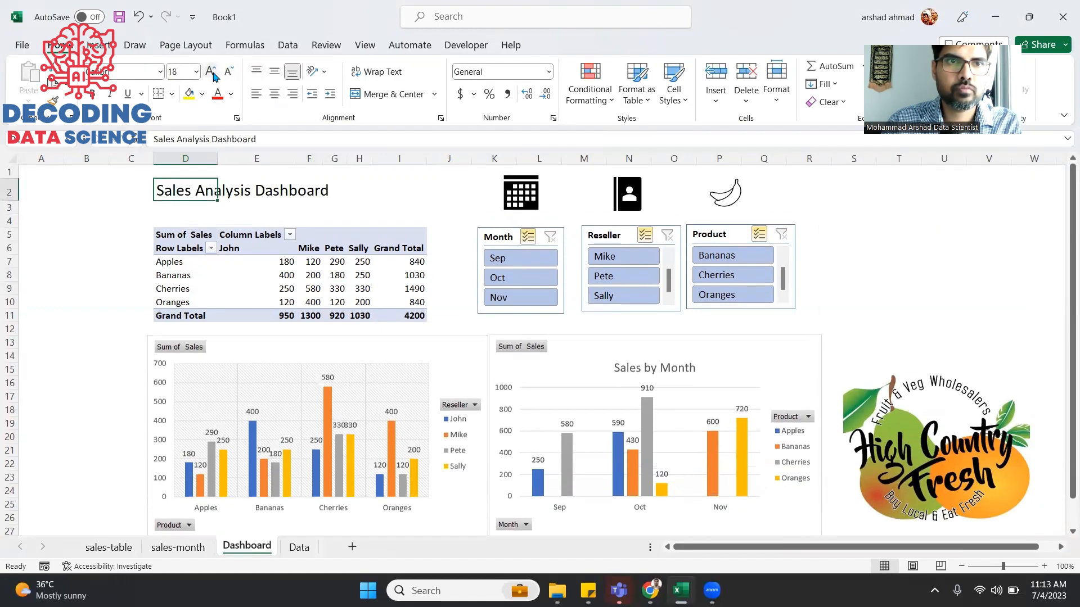
{"action": "left_click", "coordinate": [210, 72]}
{"action": "left_click", "coordinate": [210, 71]}
{"action": "left_click", "coordinate": [212, 75]}
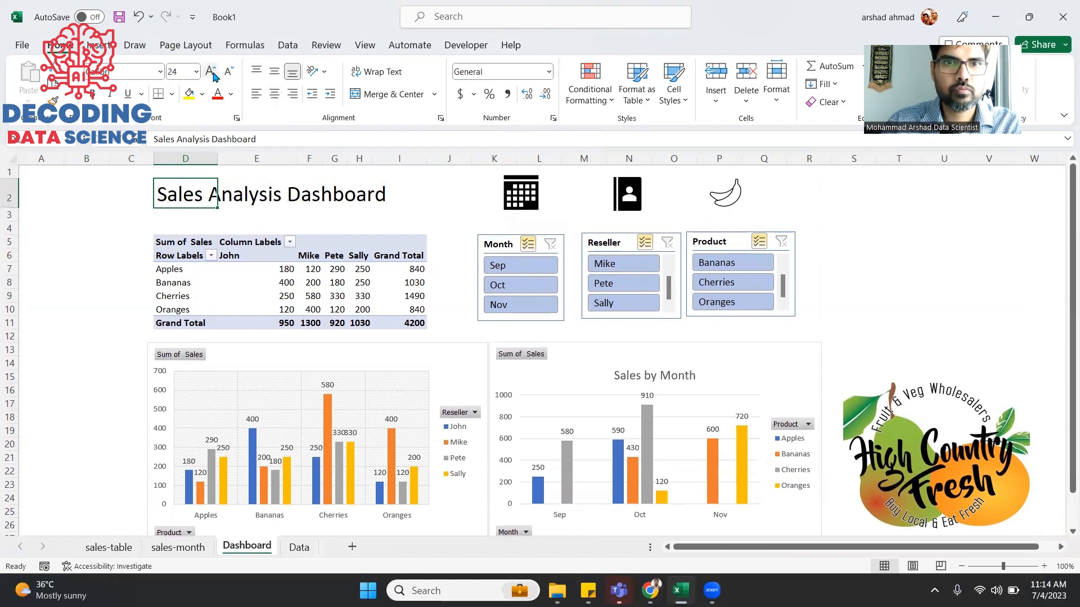
{"action": "left_click", "coordinate": [213, 74]}
Hide the PivotTable field list and nudge the High Country Fresh logo slightly up and to the right
{"action": "left_click", "coordinate": [308, 271]}
{"action": "scroll", "coordinate": [687, 494], "scroll_direction": "down", "scroll_amount": 3}
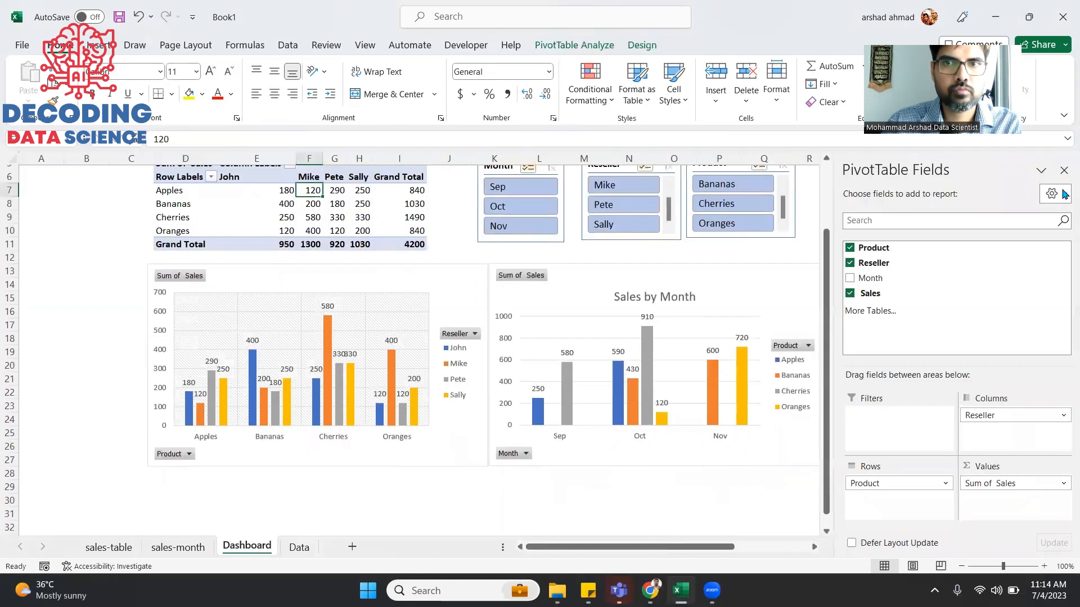
{"action": "left_click", "coordinate": [1064, 173]}
{"action": "left_click", "coordinate": [886, 207]}
{"action": "scroll", "coordinate": [883, 258], "scroll_direction": "up", "scroll_amount": 3}
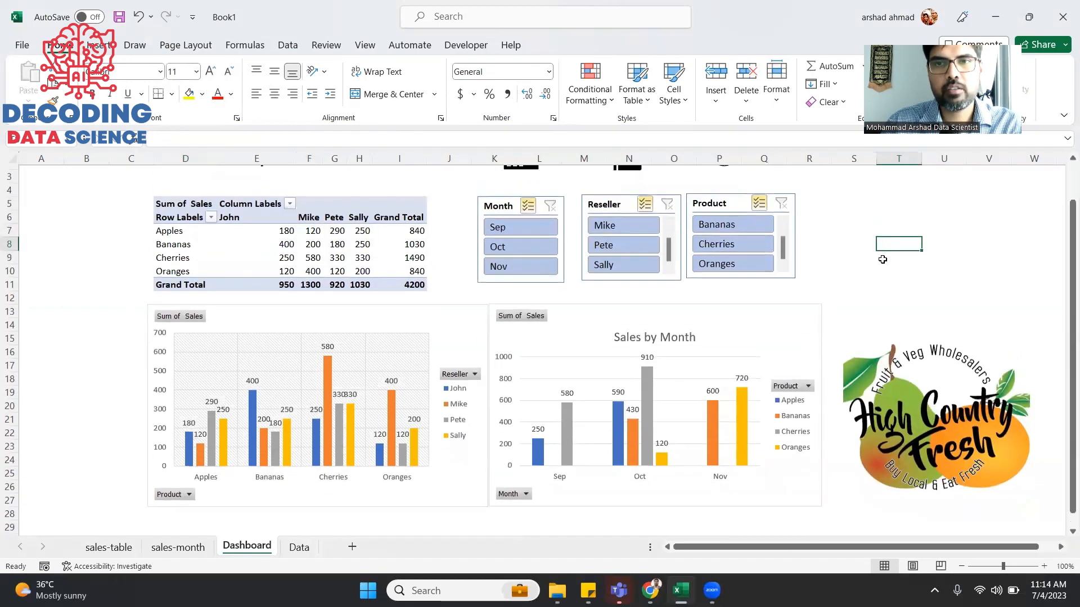
{"action": "left_click_drag", "start_coordinate": [977, 405], "coordinate": [982, 398]}
Enter the heading GRAND TOTAL SALES in cell S5, above the company logo
{"action": "left_click", "coordinate": [865, 207]}
{"action": "left_click", "coordinate": [901, 209]}
{"action": "left_click", "coordinate": [915, 248]}
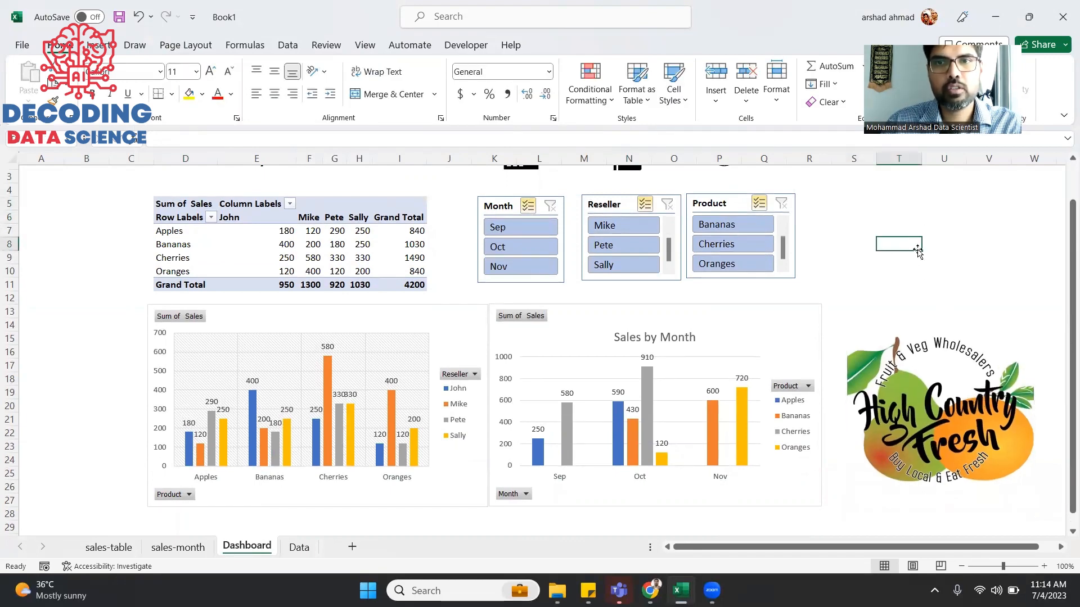
{"action": "left_click", "coordinate": [871, 213]}
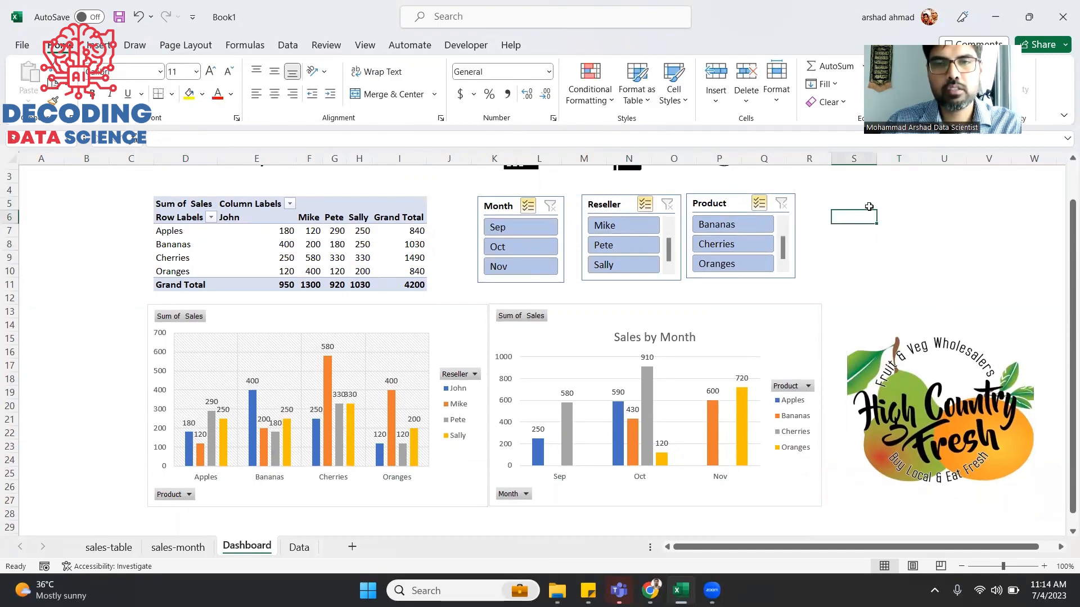
{"action": "key", "text": "alt+Tab"}
{"action": "key", "text": "alt+Tab"}
{"action": "left_click", "coordinate": [869, 201]}
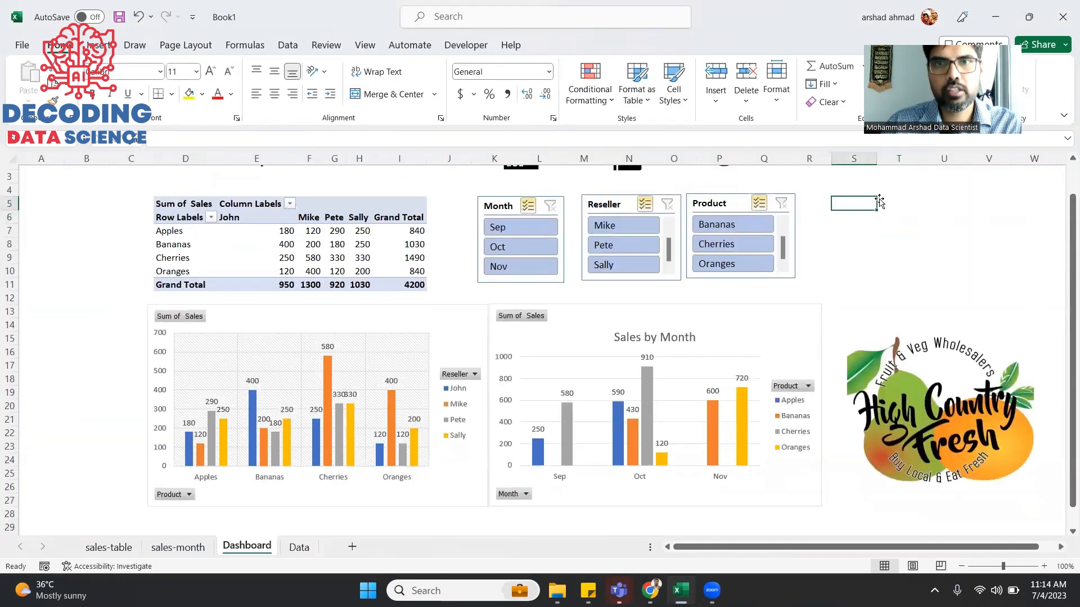
{"action": "type", "text": "GRAN"}
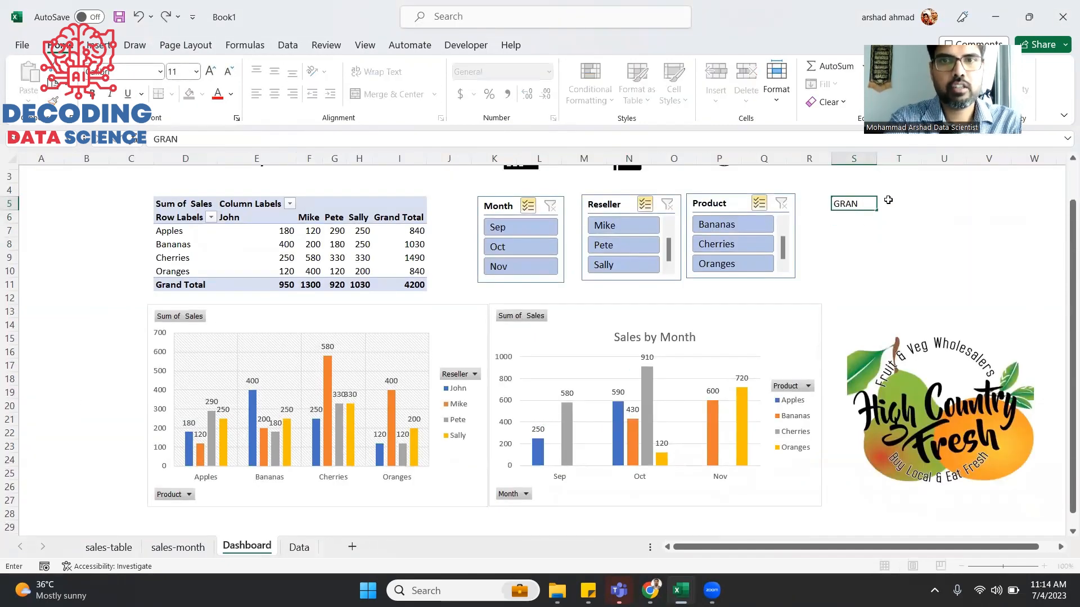
{"action": "type", "text": "D O"}
{"action": "key", "text": "BackSpace"}
{"action": "type", "text": "to"}
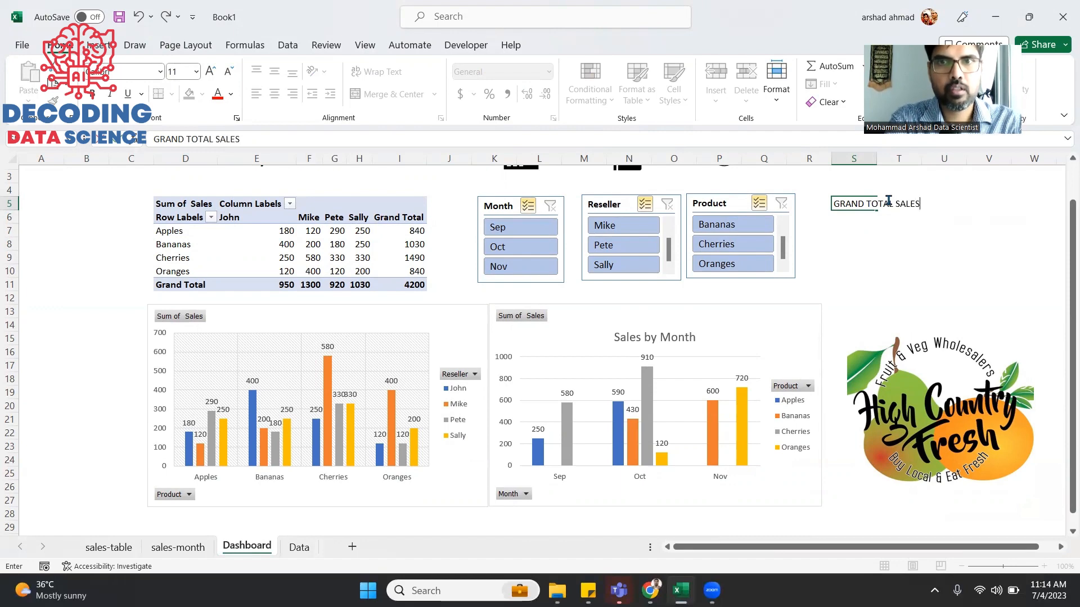
{"action": "key", "text": "Return"}
Sum the PivotTable's sales values in cell S6 with =SUM(E7:H10)
{"action": "type", "text": "=SUM("}
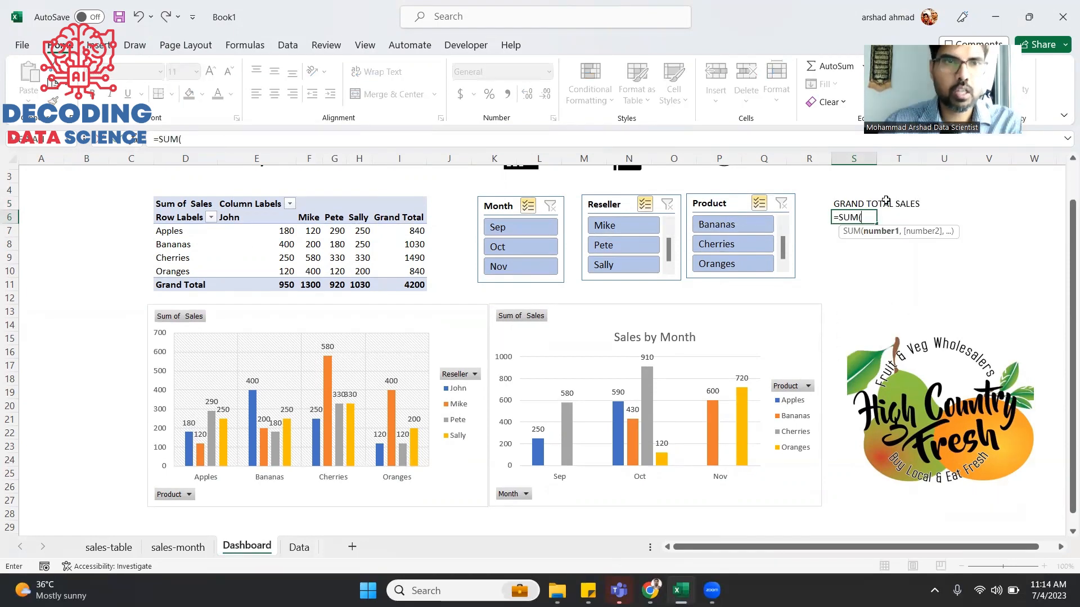
{"action": "left_click_drag", "start_coordinate": [286, 228], "coordinate": [367, 277]}
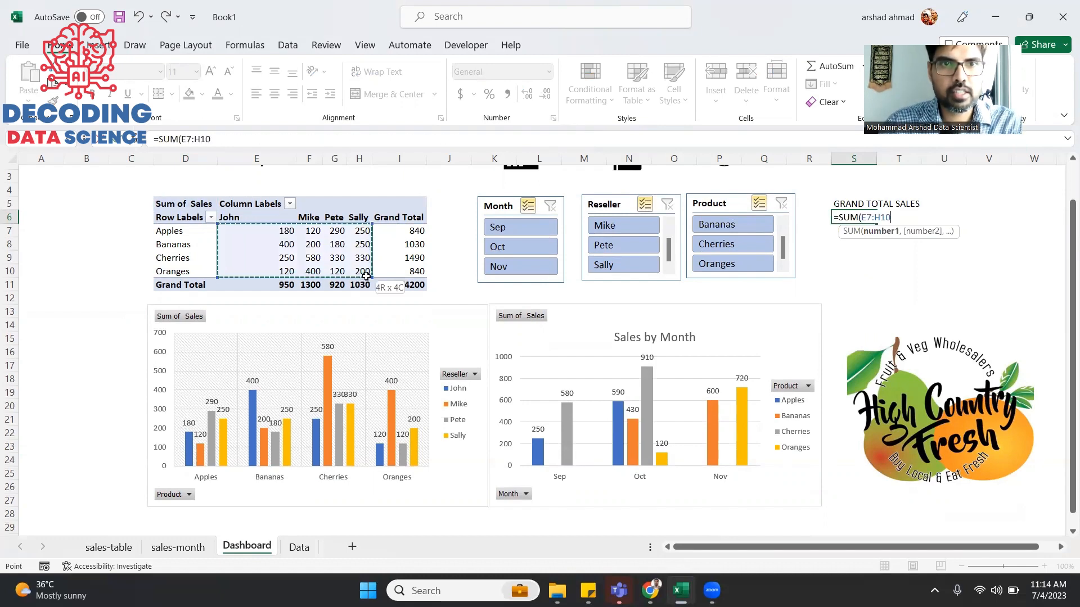
{"action": "key", "text": "Return"}
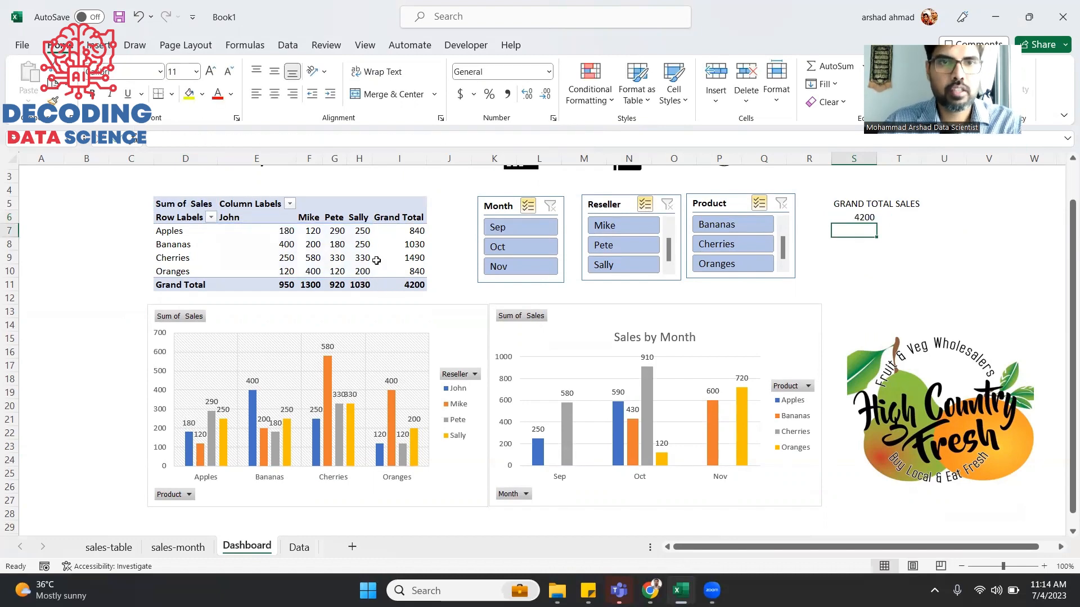
Select the row grand totals in I7:I10 to check their sum against the value under GRAND TOTAL SALES
{"action": "left_click", "coordinate": [399, 248]}
{"action": "left_click_drag", "start_coordinate": [408, 232], "coordinate": [411, 268]}
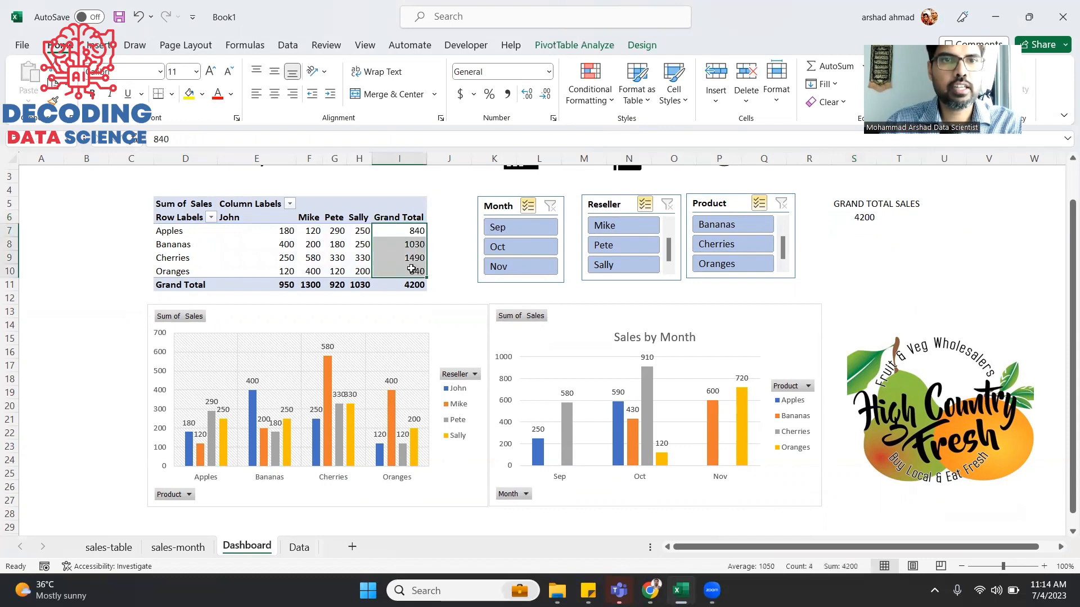
{"action": "key", "text": "alt+Tab"}
{"action": "key", "text": "alt+Tab"}
{"action": "left_click", "coordinate": [329, 223]}
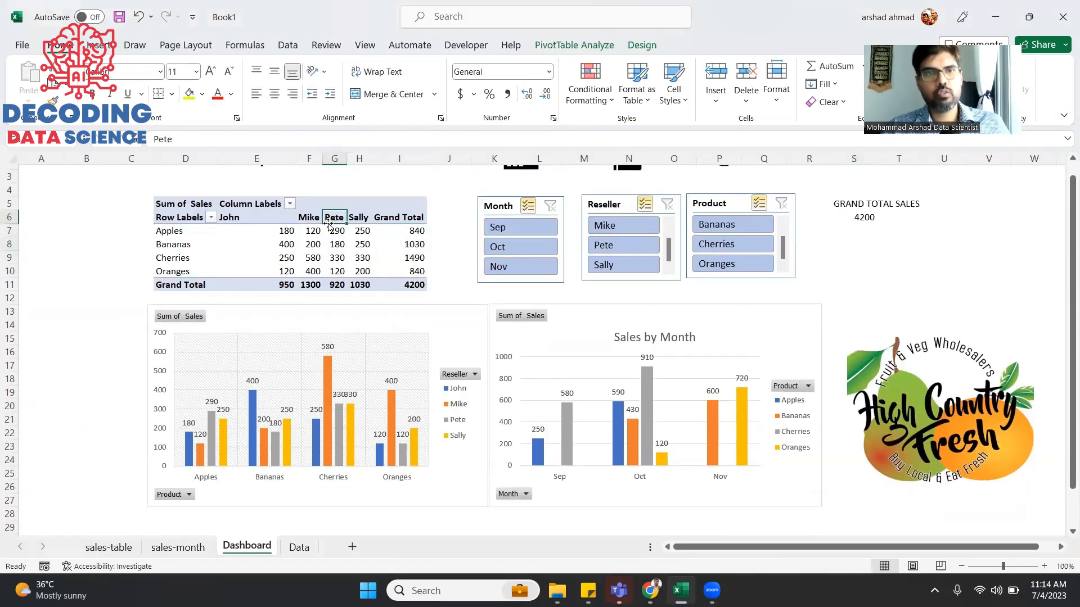
Turn off the grand totals for both rows and columns of the dashboard PivotTable
{"action": "left_click", "coordinate": [300, 248]}
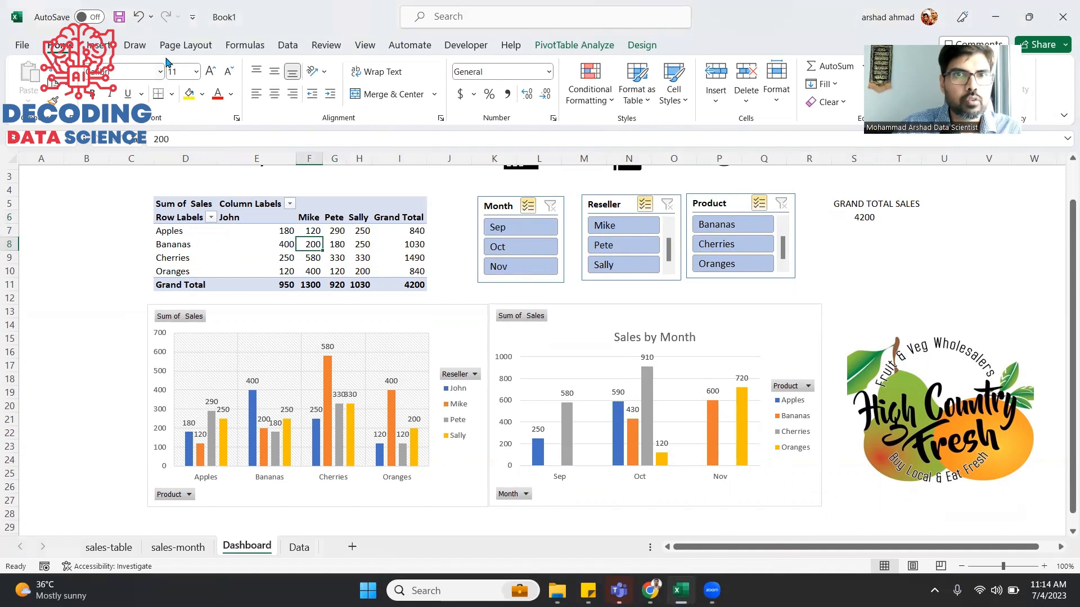
{"action": "left_click", "coordinate": [642, 45]}
{"action": "left_click", "coordinate": [33, 100]}
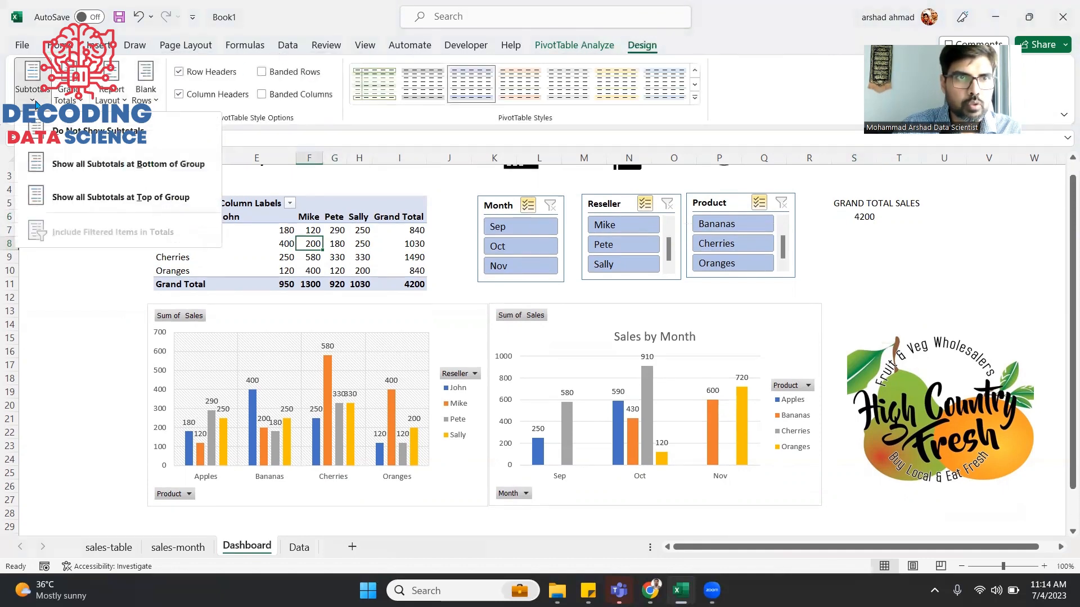
{"action": "left_click", "coordinate": [80, 100]}
{"action": "left_click", "coordinate": [104, 137]}
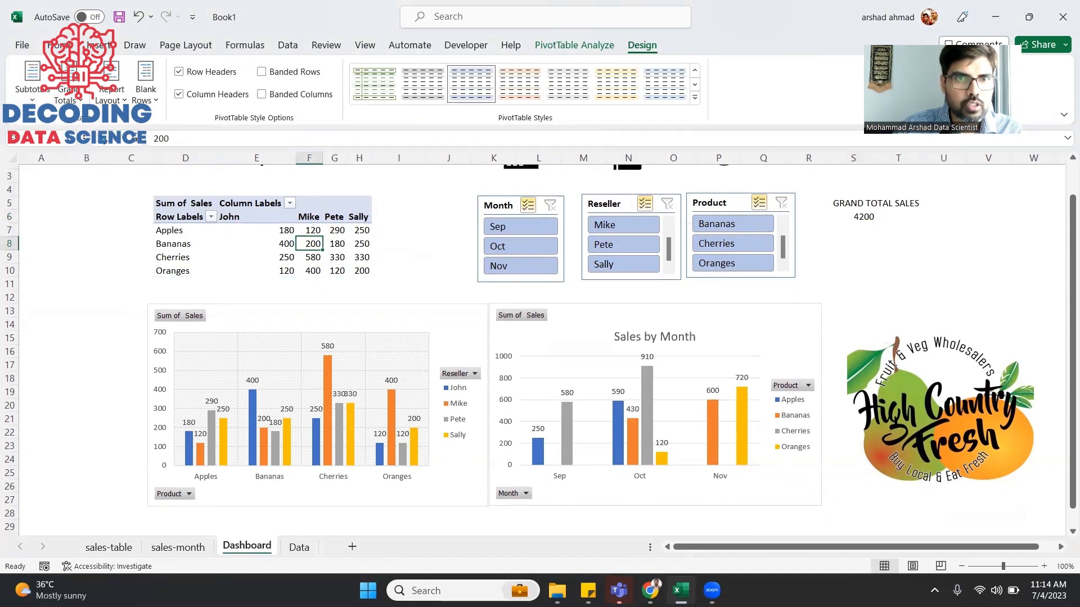
Apply all borders to the PivotTable range D6:H10, from the reseller names down to the Oranges row
{"action": "left_click_drag", "start_coordinate": [359, 217], "coordinate": [175, 273]}
{"action": "left_click", "coordinate": [67, 48]}
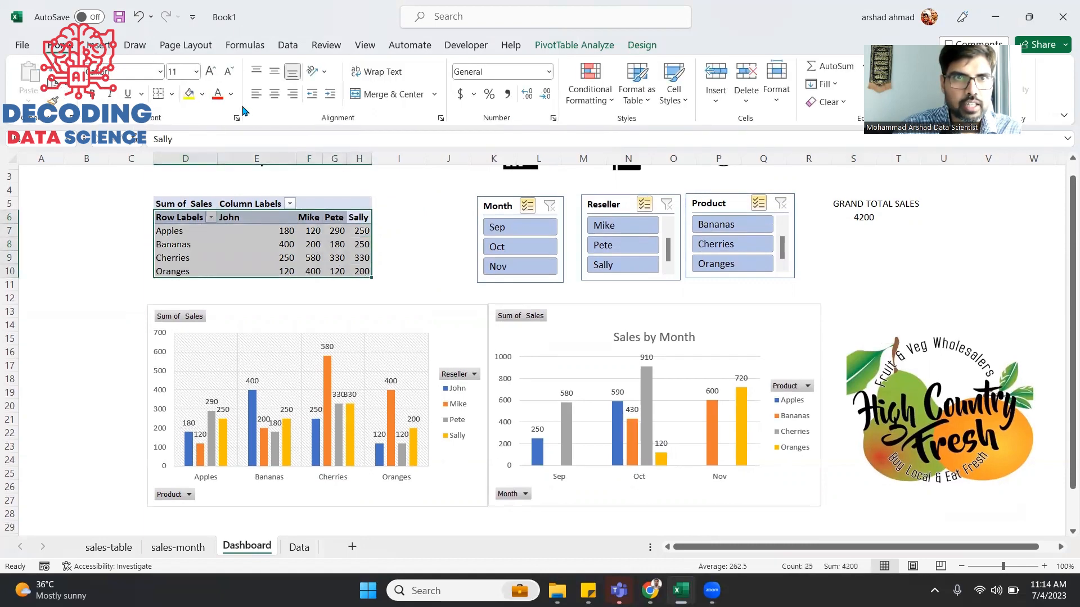
{"action": "left_click", "coordinate": [171, 96]}
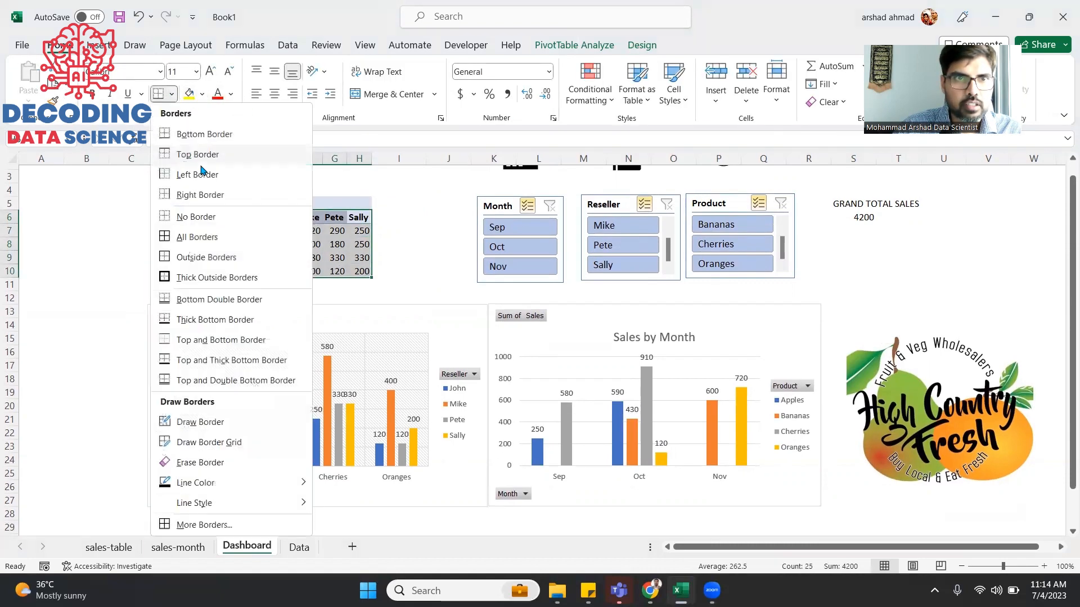
{"action": "left_click", "coordinate": [270, 233]}
{"action": "left_click", "coordinate": [366, 248]}
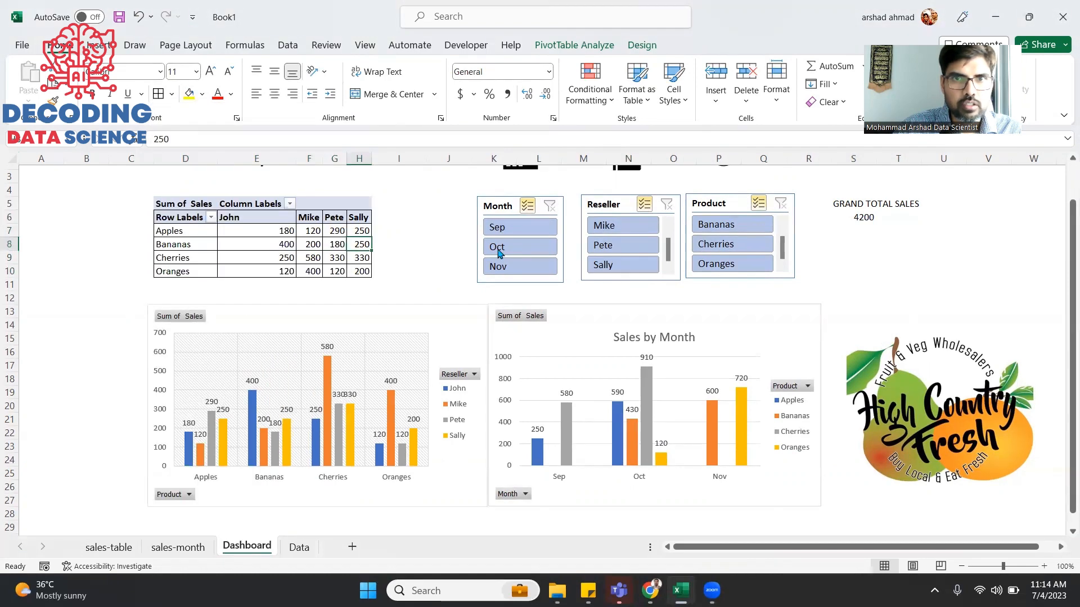
Merge and center the grand total value across S6:V10 and fill the merged cell with light green
{"action": "left_click", "coordinate": [868, 216]}
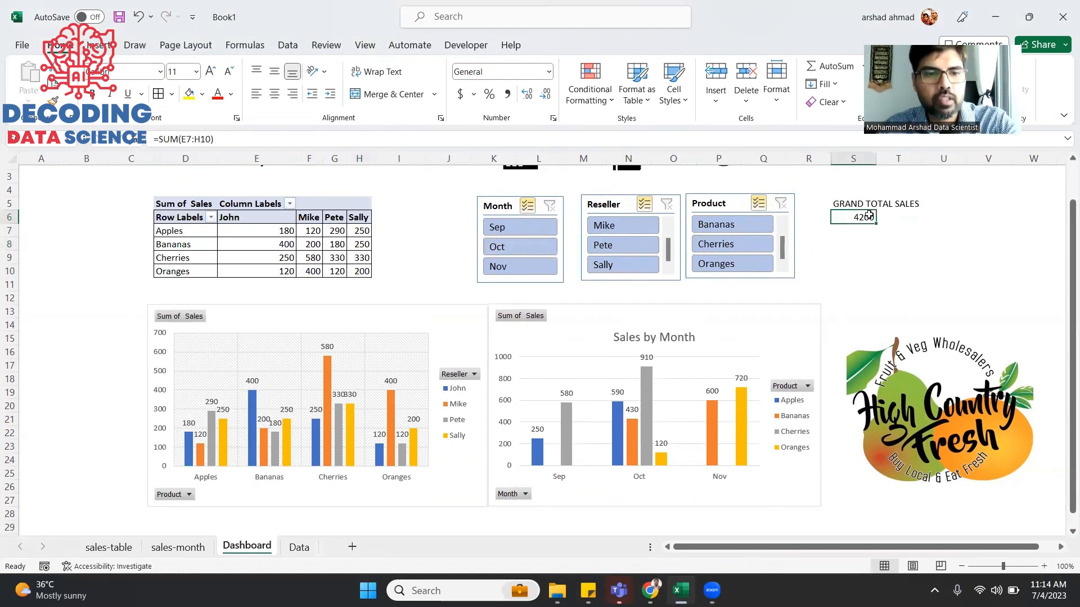
{"action": "double_click", "coordinate": [869, 217]}
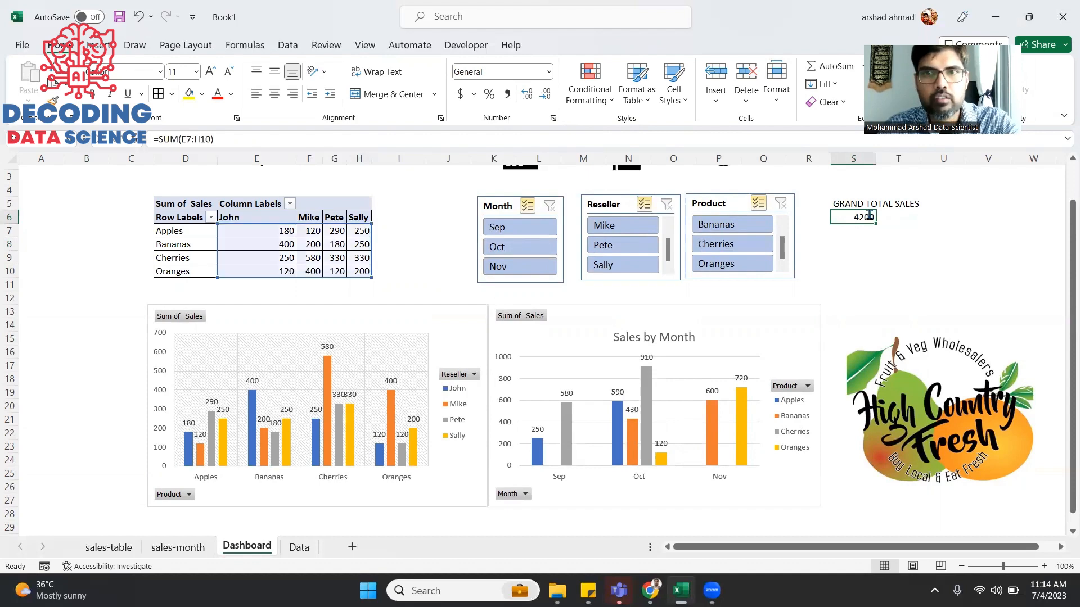
{"action": "left_click", "coordinate": [935, 239]}
{"action": "left_click", "coordinate": [861, 214]}
{"action": "mouse_move", "coordinate": [845, 215]}
{"action": "left_mouse_down"}
{"action": "mouse_move", "coordinate": [869, 251]}
{"action": "mouse_move", "coordinate": [1006, 287]}
{"action": "mouse_move", "coordinate": [1004, 274]}
{"action": "left_mouse_up"}
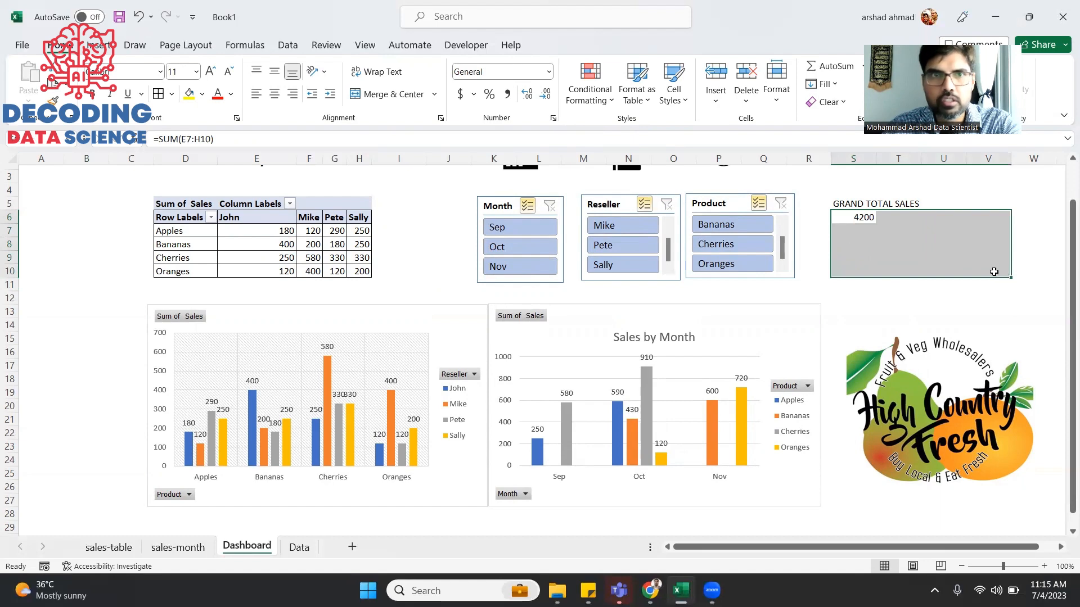
{"action": "left_click", "coordinate": [376, 94]}
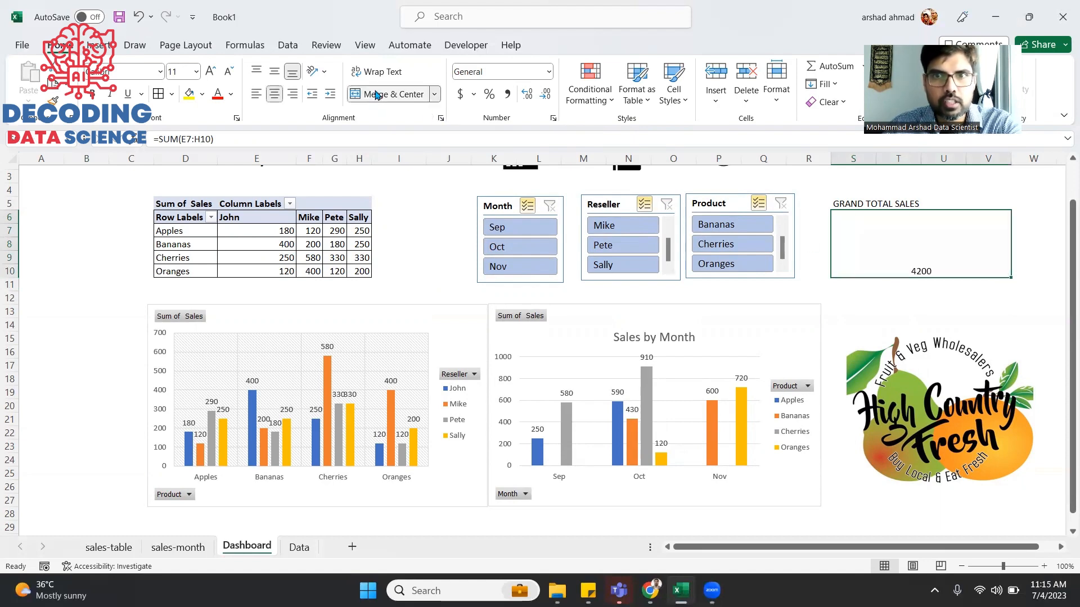
{"action": "left_click", "coordinate": [202, 94]}
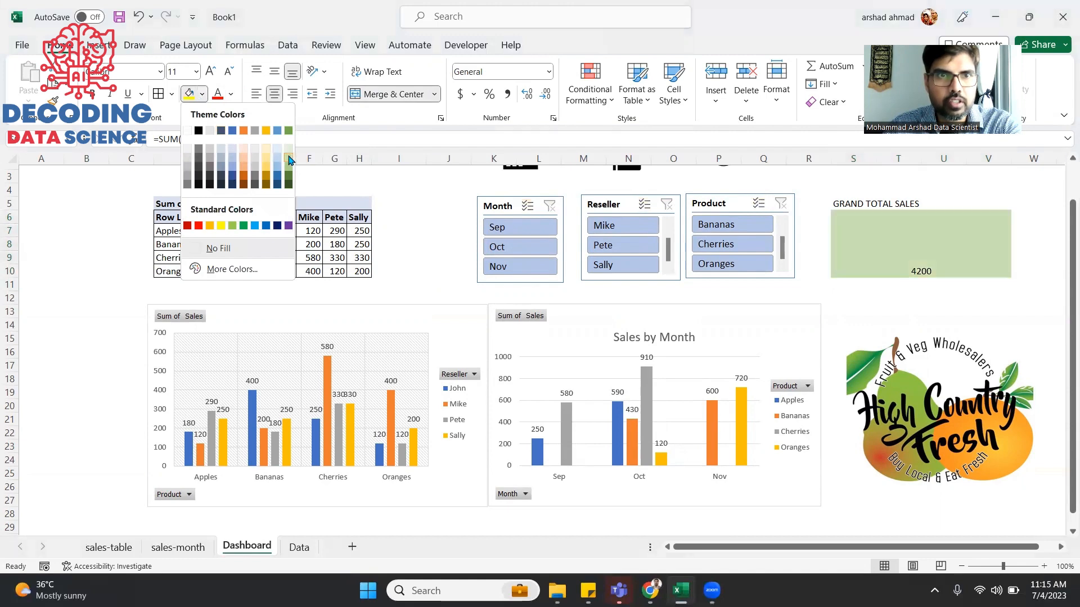
{"action": "left_click", "coordinate": [289, 169]}
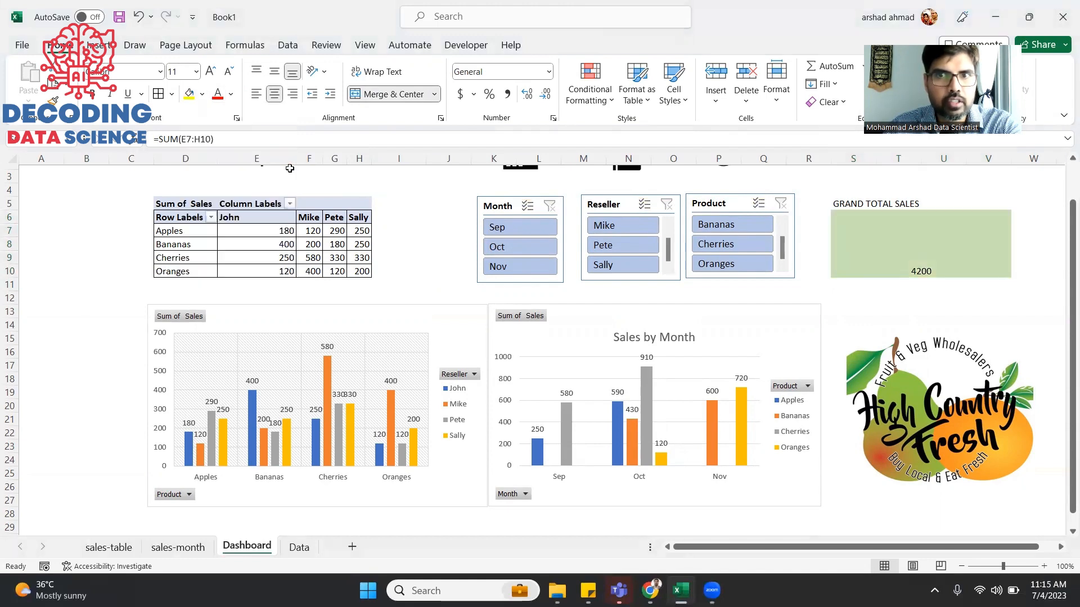
Enlarge the grand total value in the green cell to font size 48
{"action": "left_click", "coordinate": [211, 72]}
{"action": "left_click", "coordinate": [211, 72]}
{"action": "left_click", "coordinate": [211, 72]}
{"action": "left_click", "coordinate": [211, 72]}
{"action": "left_click", "coordinate": [212, 72]}
{"action": "left_click", "coordinate": [211, 72]}
{"action": "left_click", "coordinate": [211, 72]}
{"action": "left_click", "coordinate": [211, 72]}
{"action": "left_click", "coordinate": [212, 72]}
{"action": "left_click", "coordinate": [211, 72]}
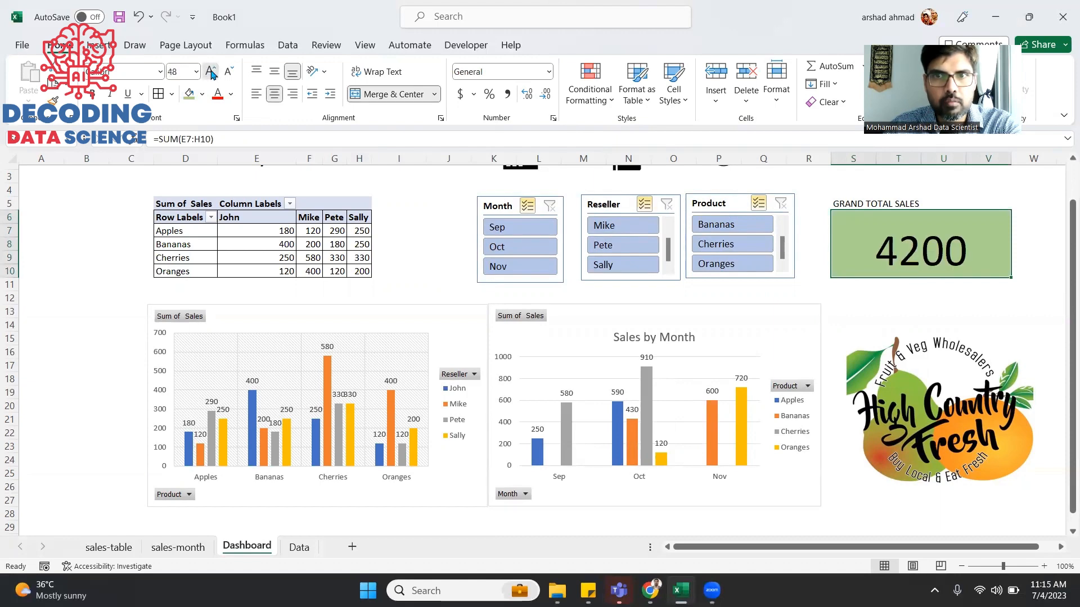
{"action": "left_click", "coordinate": [211, 72]}
{"action": "left_click", "coordinate": [229, 74]}
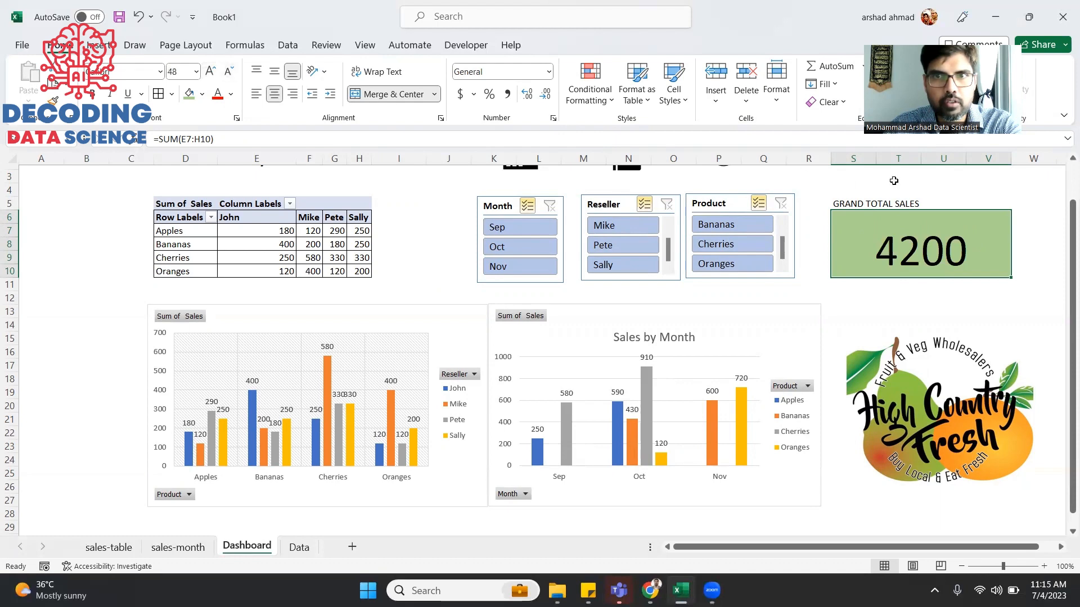
Merge and center the GRAND TOTAL SALES heading across S5:V5 and give it a border
{"action": "left_click", "coordinate": [888, 204]}
{"action": "left_click_drag", "start_coordinate": [930, 204], "coordinate": [895, 206]}
{"action": "left_click_drag", "start_coordinate": [1000, 203], "coordinate": [844, 205]}
{"action": "left_click", "coordinate": [388, 94]}
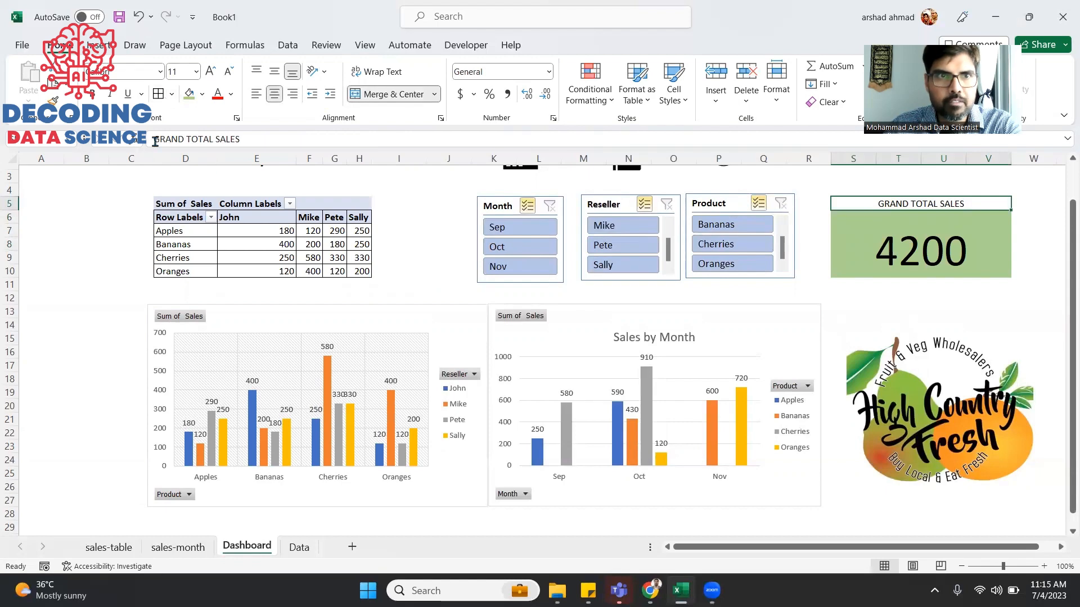
Add a thick outside border around the green grand total cell
{"action": "left_click", "coordinate": [844, 237]}
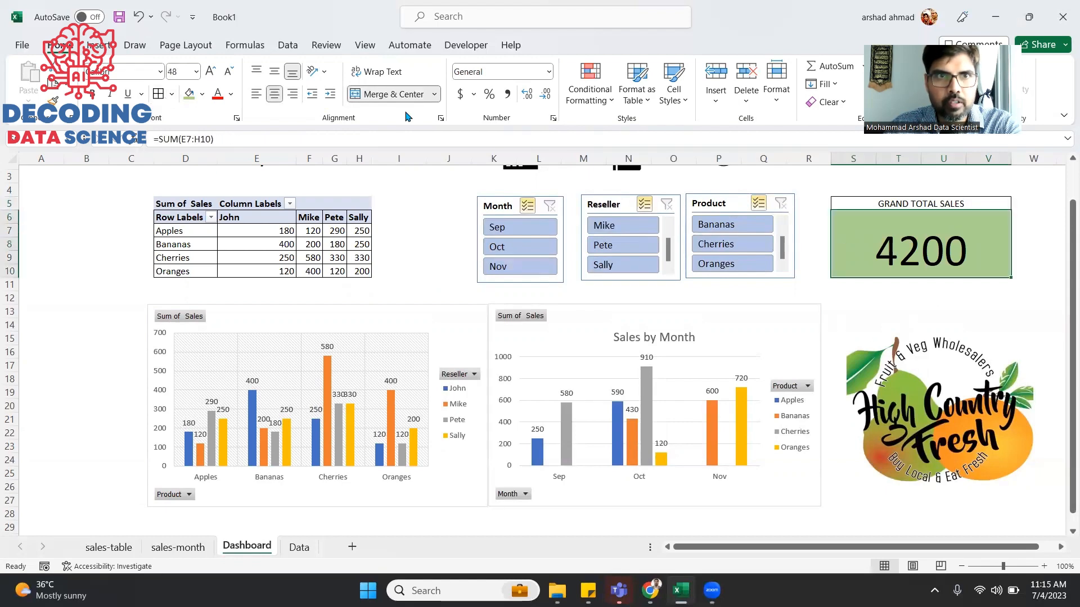
{"action": "left_click", "coordinate": [171, 94]}
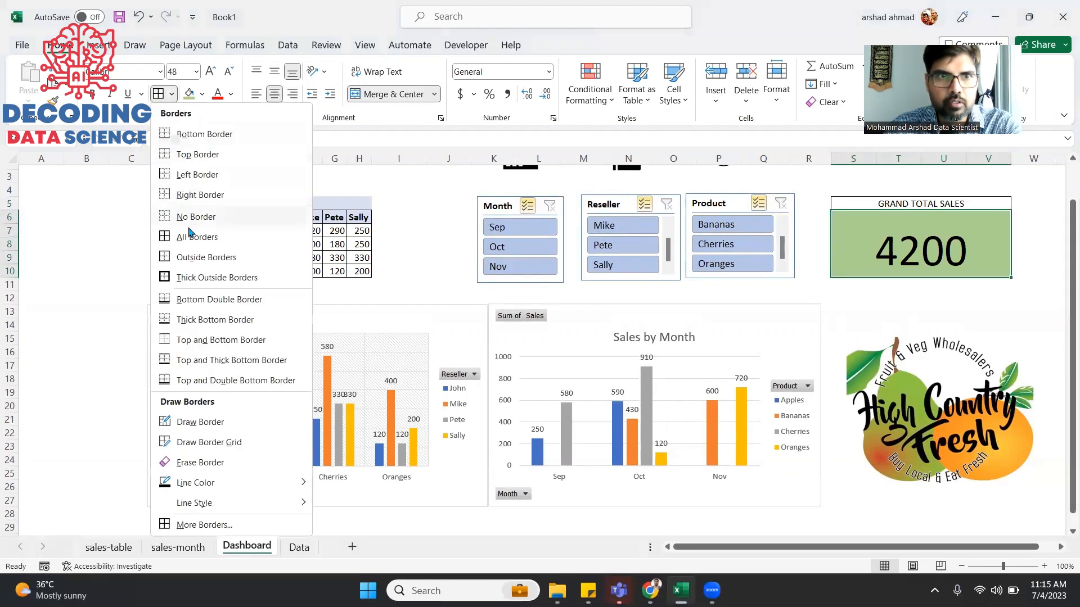
{"action": "left_click", "coordinate": [193, 277]}
{"action": "left_click", "coordinate": [1026, 257]}
{"action": "left_click", "coordinate": [1031, 234]}
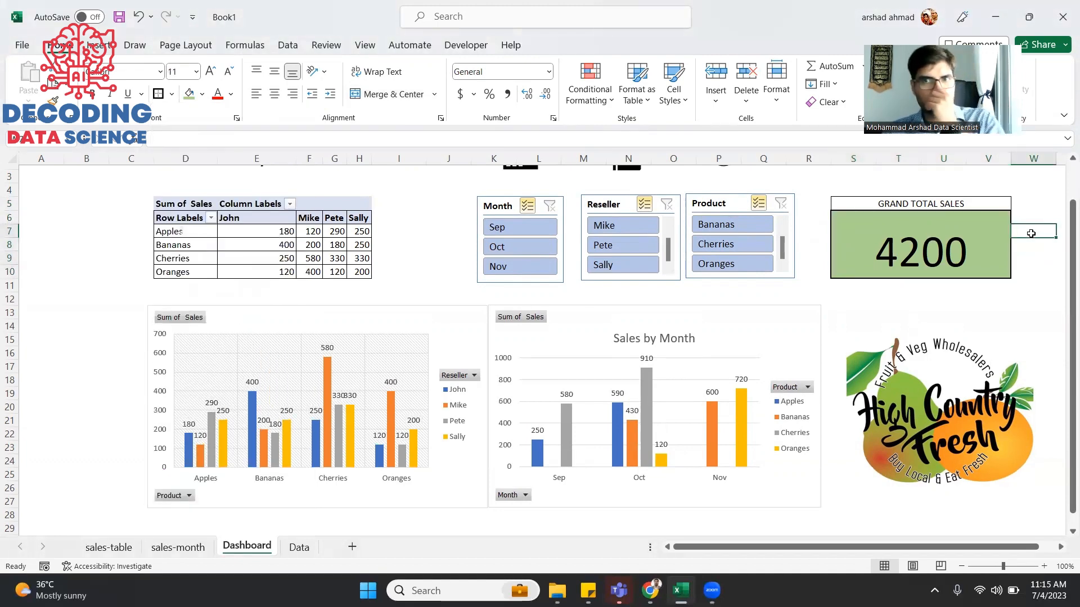
{"action": "scroll", "coordinate": [890, 242], "scroll_direction": "up", "scroll_amount": 1}
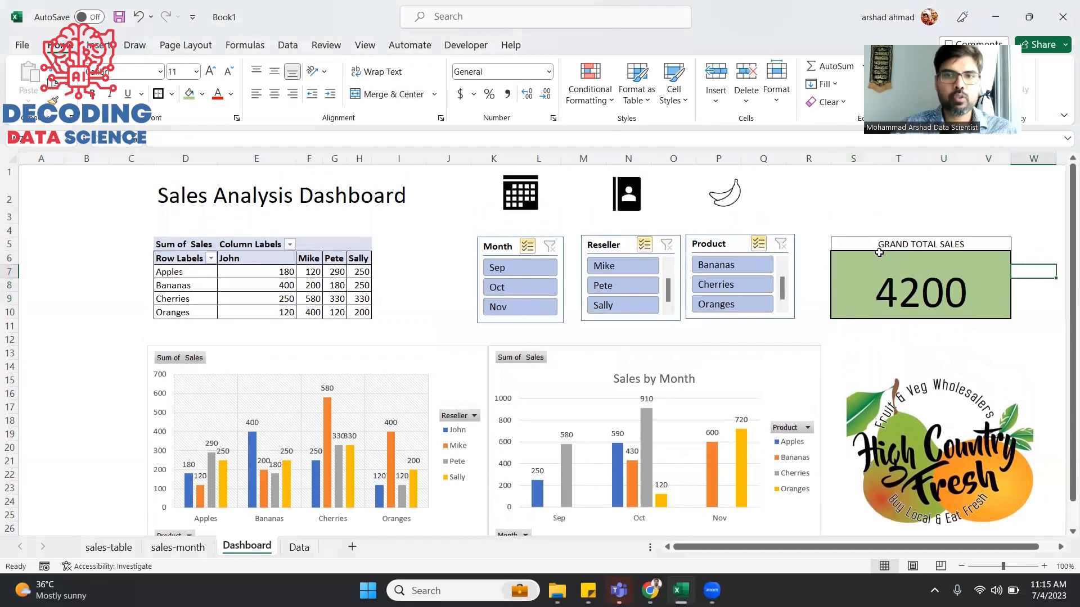
Delete the empty columns A and B beside the dashboard
{"action": "left_click", "coordinate": [962, 566]}
{"action": "left_click", "coordinate": [68, 155]}
{"action": "left_click_drag", "start_coordinate": [68, 154], "coordinate": [45, 152]}
{"action": "right_click", "coordinate": [45, 153]}
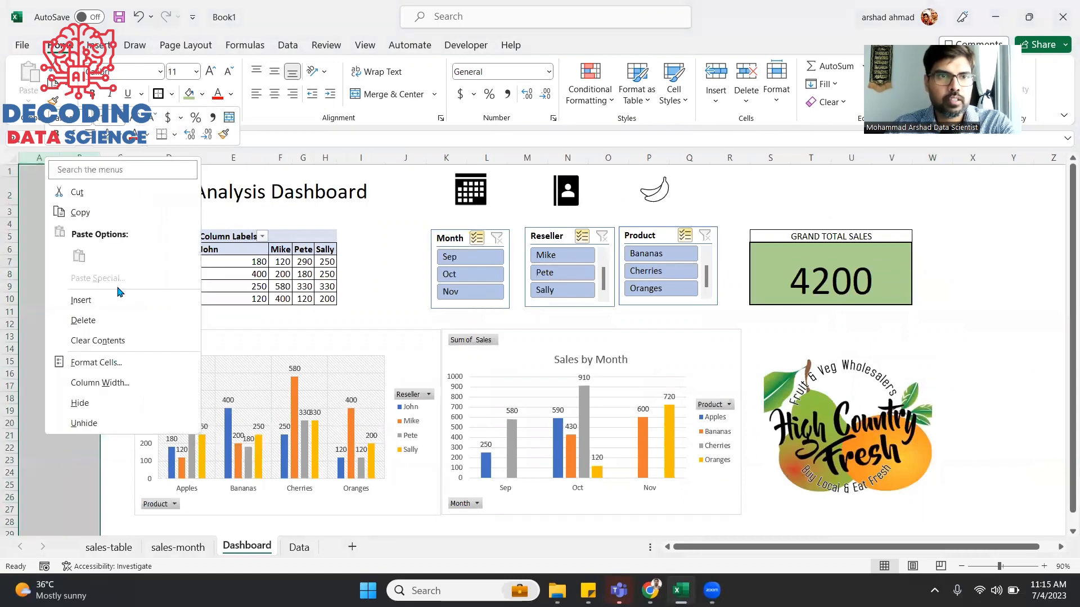
{"action": "left_click", "coordinate": [117, 315]}
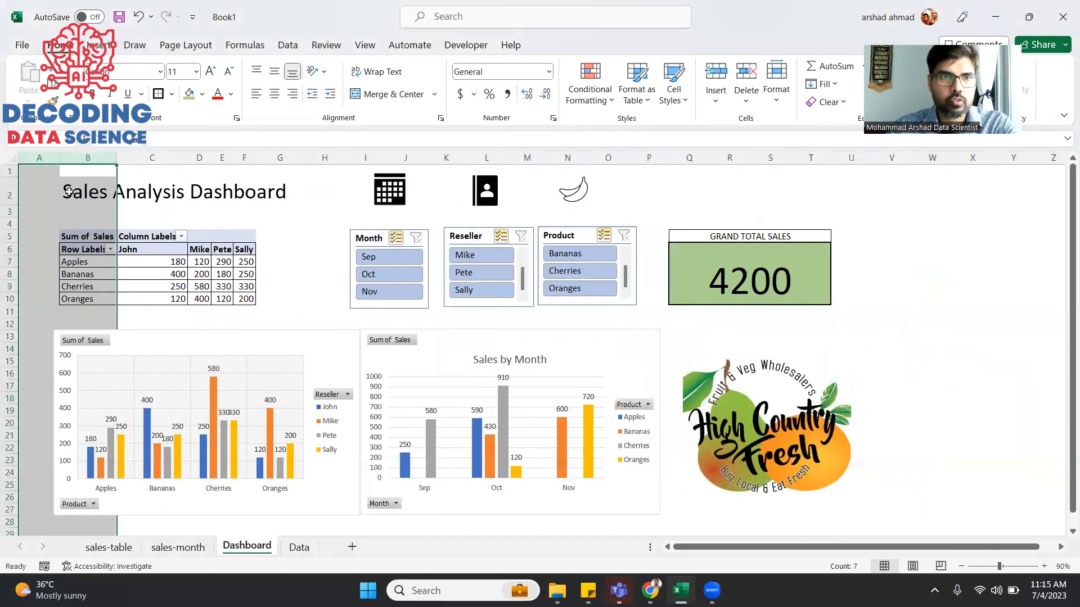
{"action": "left_click", "coordinate": [63, 179]}
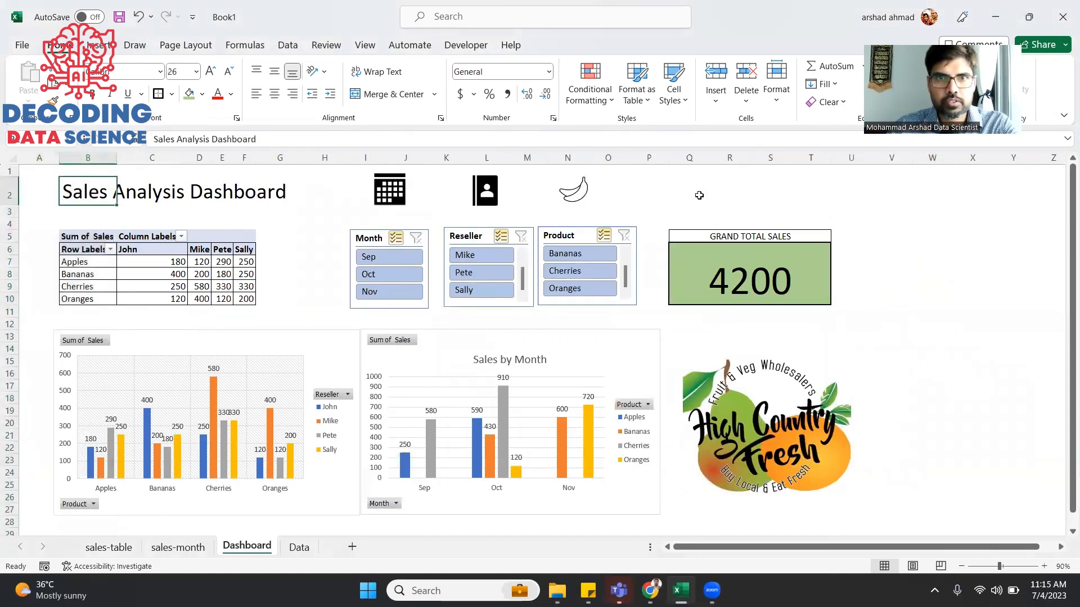
Frame the whole dashboard range B1:U28 with a thick outside border
{"action": "left_click_drag", "start_coordinate": [67, 171], "coordinate": [834, 535]}
{"action": "left_click_drag", "start_coordinate": [866, 456], "coordinate": [850, 435]}
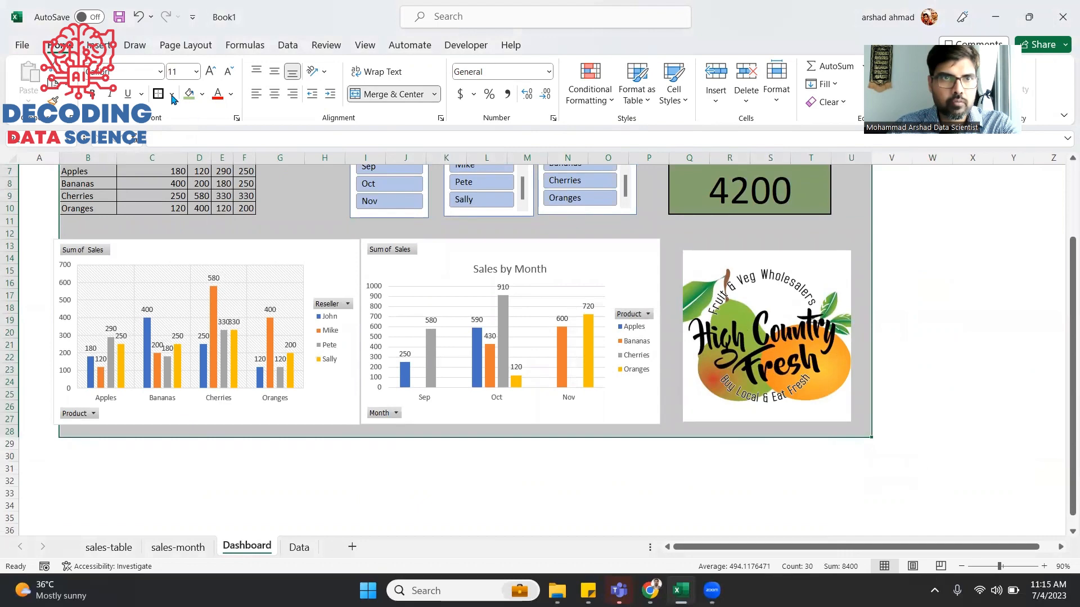
{"action": "left_click", "coordinate": [158, 96]}
{"action": "scroll", "coordinate": [152, 151], "scroll_direction": "up", "scroll_amount": 3}
Shift the chart of product sales by reseller slightly right and shrink it from its lower-left corner to sit inside the dashboard frame
{"action": "left_click", "coordinate": [150, 366]}
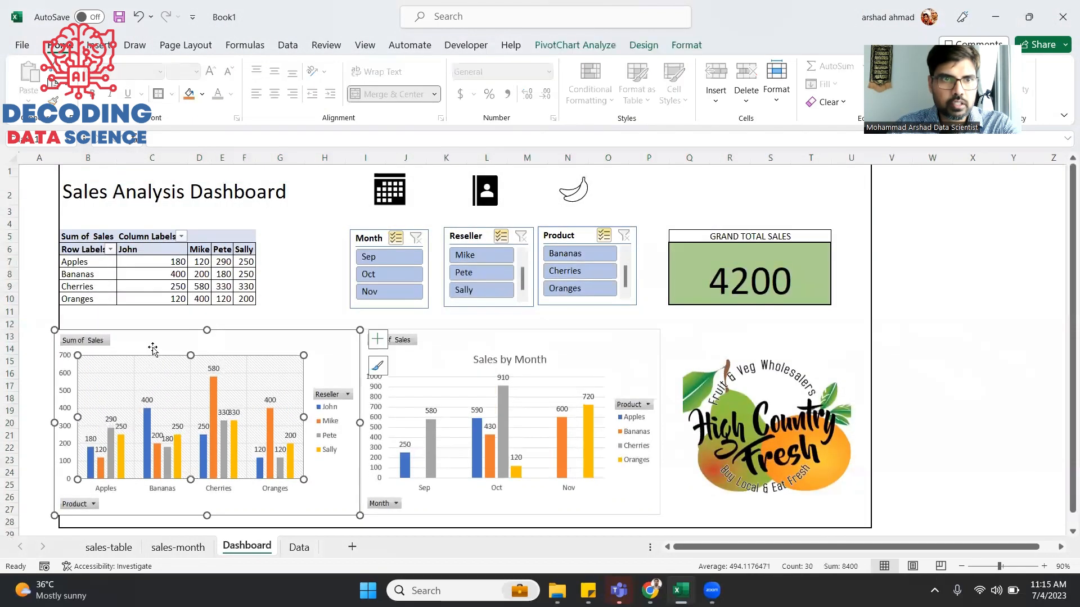
{"action": "left_click", "coordinate": [250, 297]}
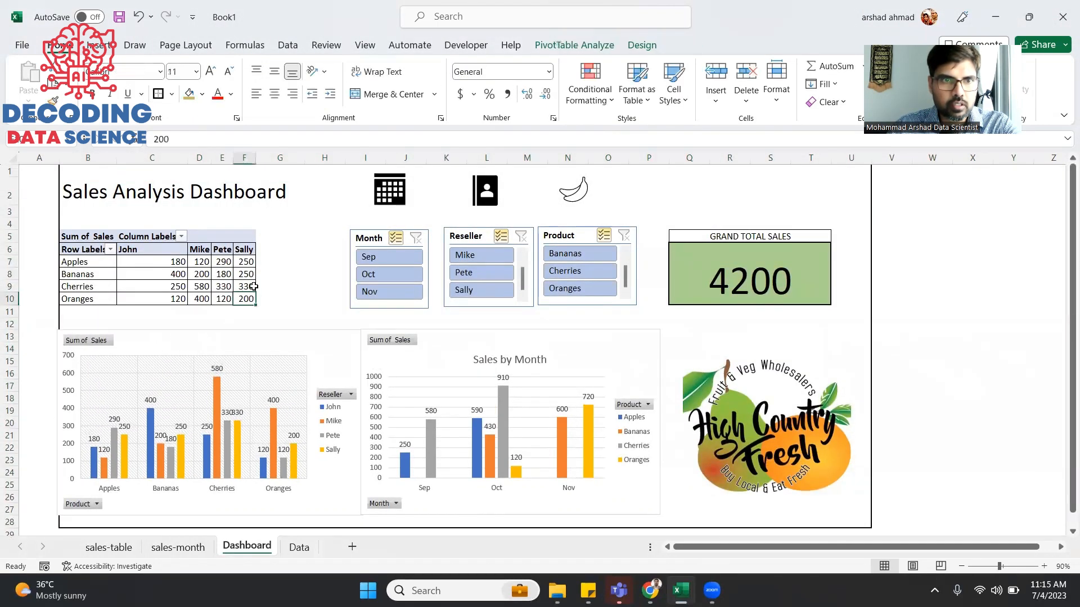
{"action": "left_click", "coordinate": [522, 396]}
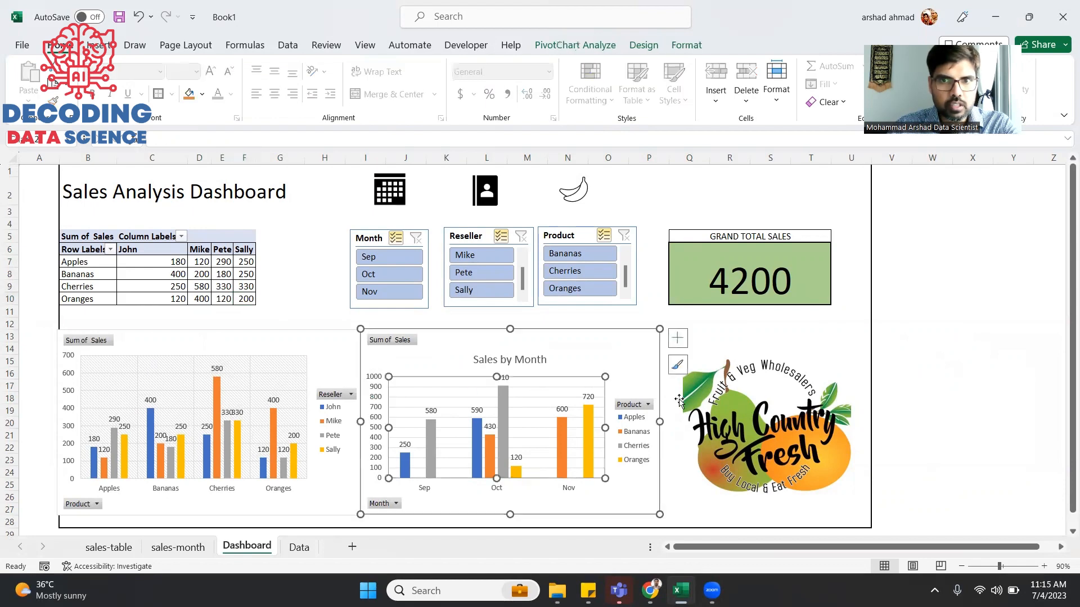
{"action": "left_click", "coordinate": [140, 397]}
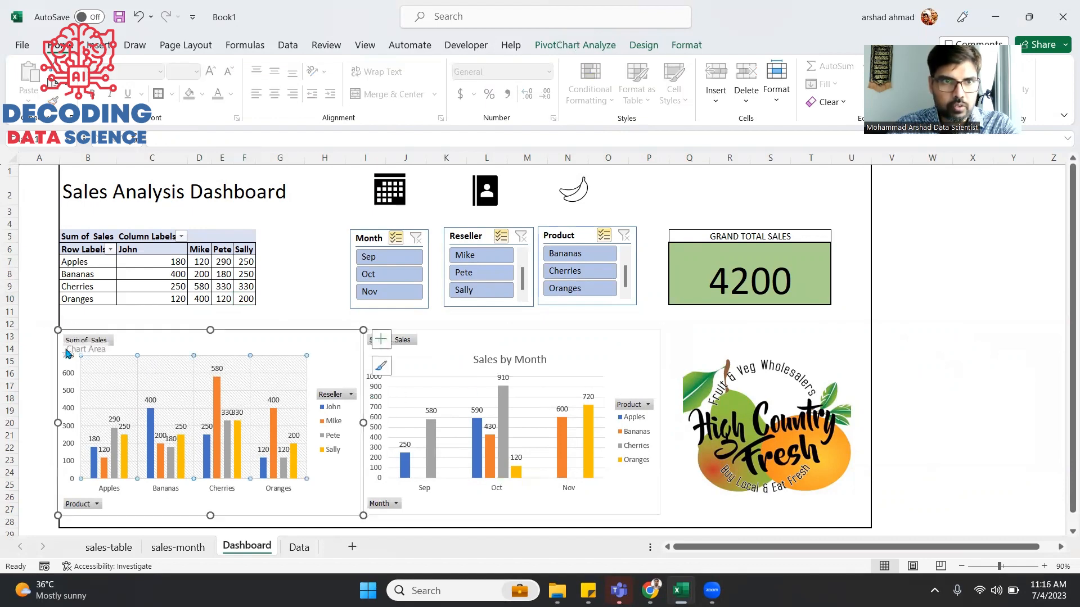
{"action": "left_click_drag", "start_coordinate": [59, 518], "coordinate": [65, 506]}
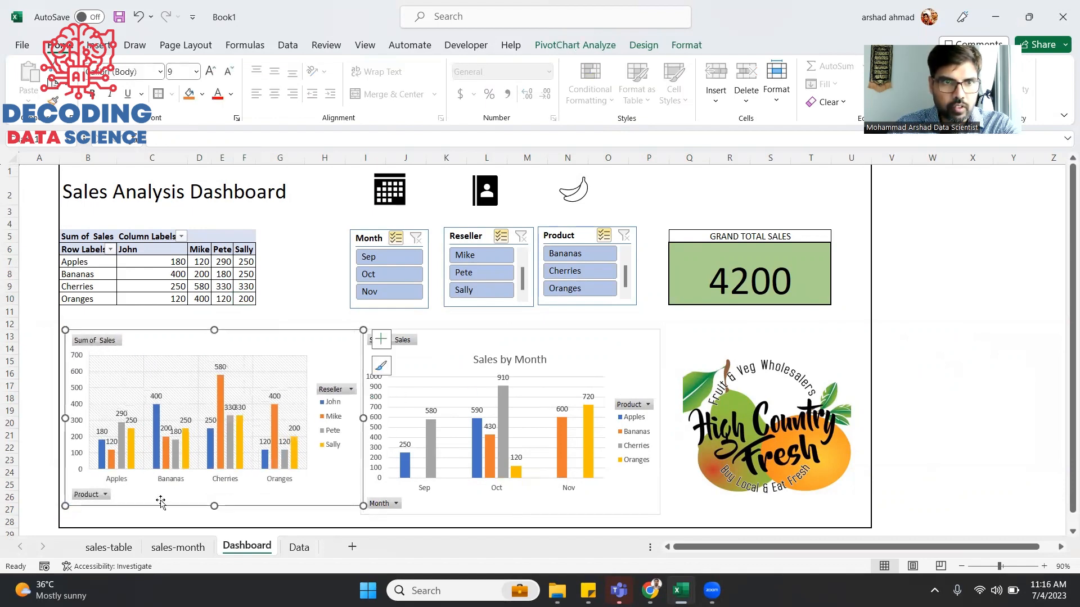
Select the Sales by Month chart for resizing
{"action": "left_click", "coordinate": [461, 467]}
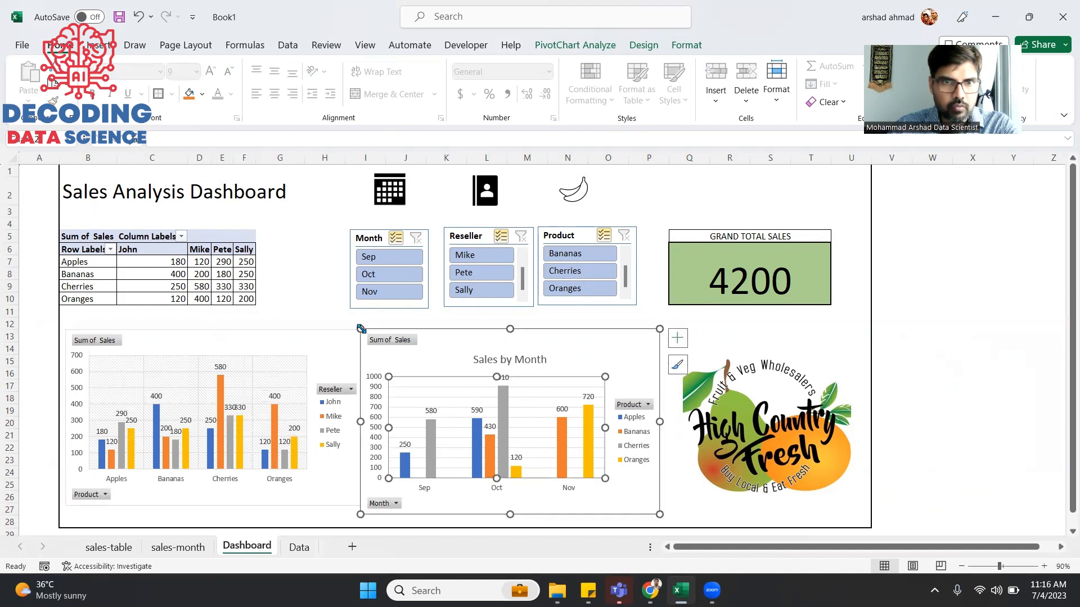